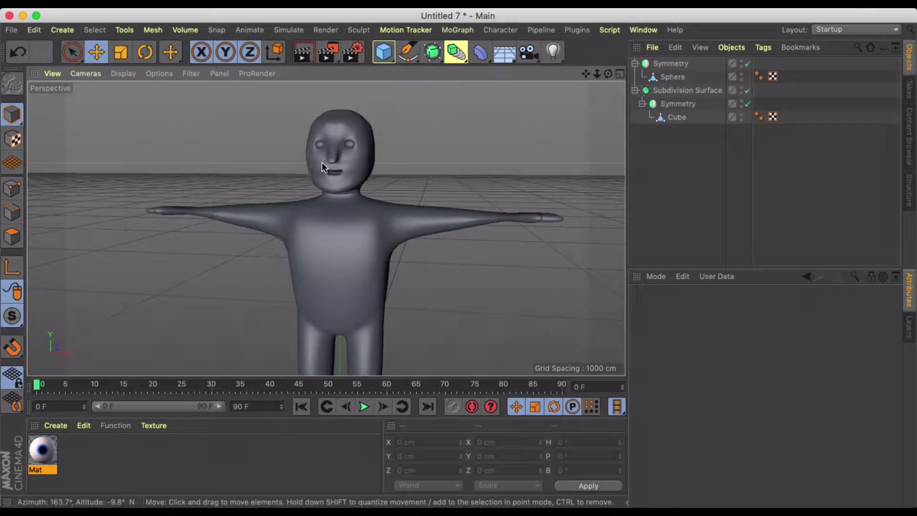
Render a preview of the untextured character in the viewport.
alt+drag(321, 162, 341, 190)
click(303, 52)
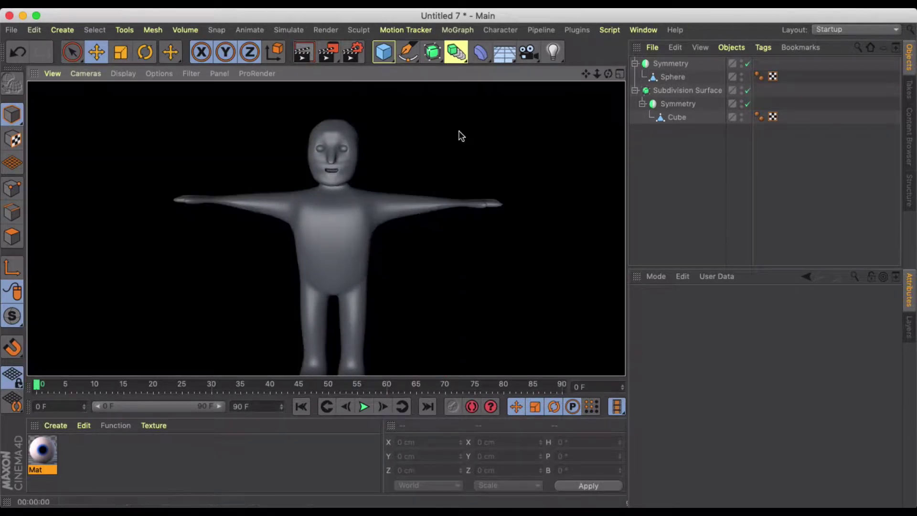
click(467, 147)
Examine the whole character model from the front at different distances and angles.
scroll(365, 149, up, 5)
scroll(378, 194, down, 4)
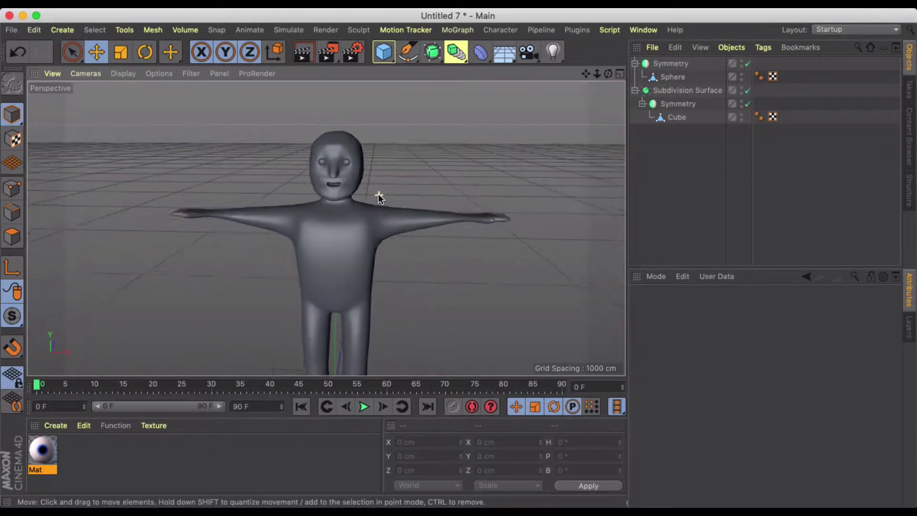
alt+drag(378, 193, 352, 170)
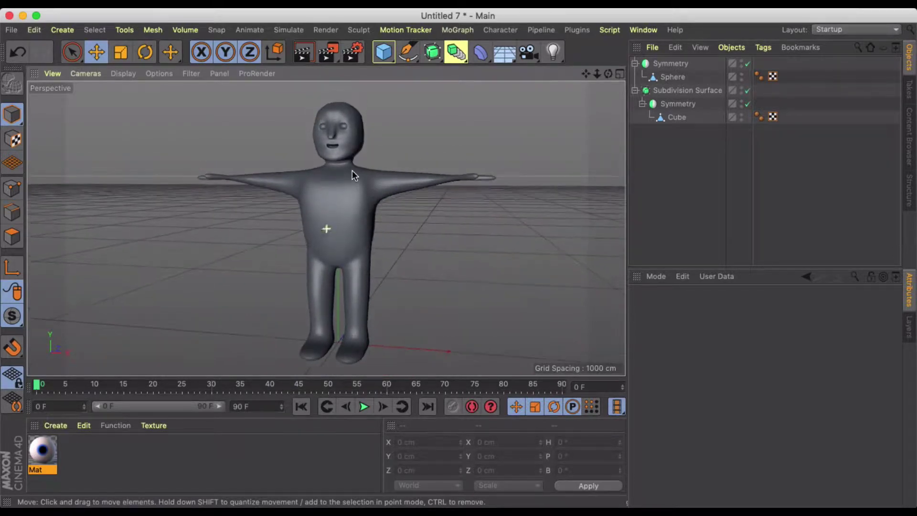
scroll(339, 142, up, 4)
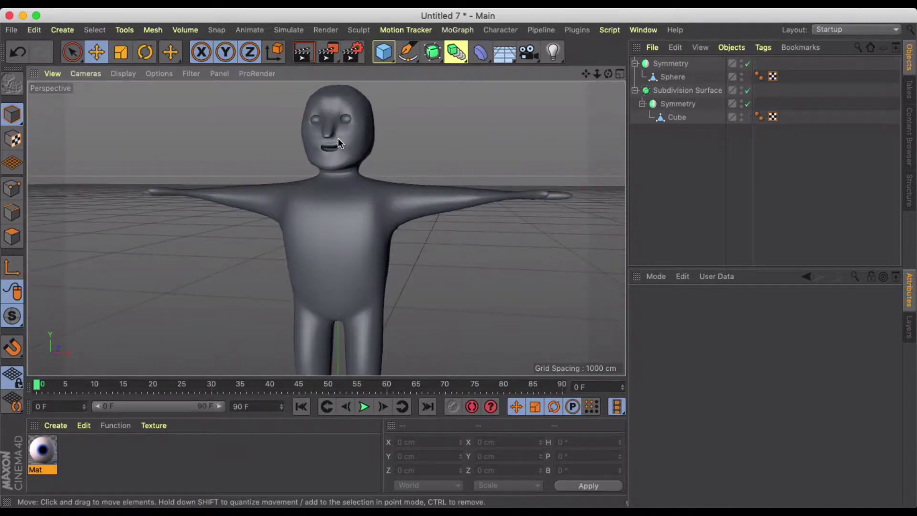
scroll(337, 137, down, 5)
scroll(340, 153, up, 5)
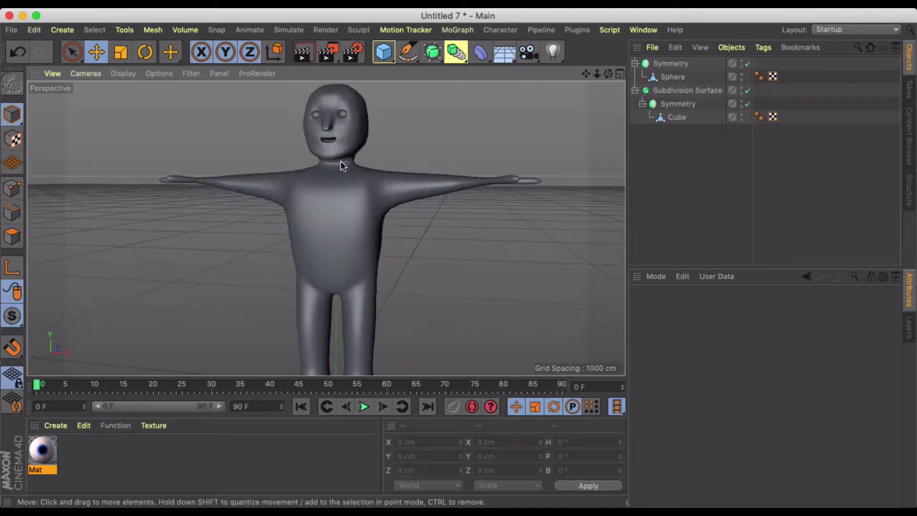
scroll(345, 187, down, 2)
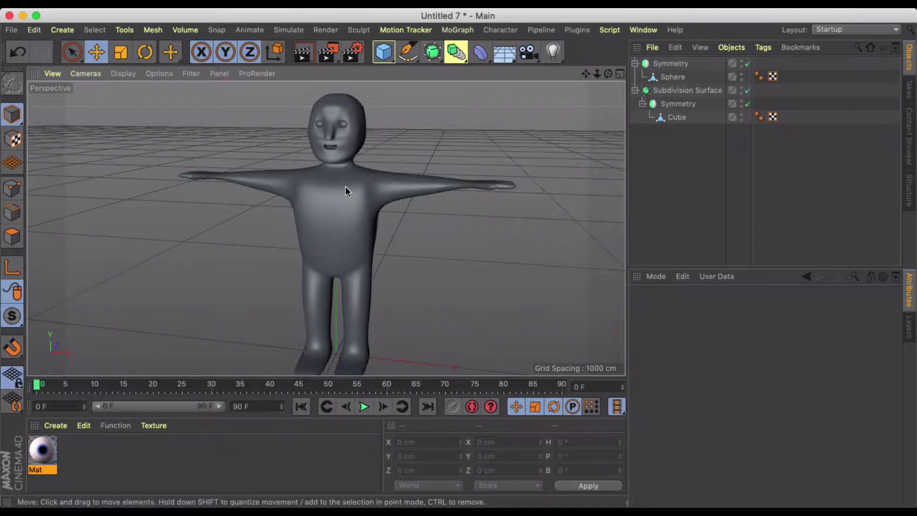
scroll(345, 187, down, 2)
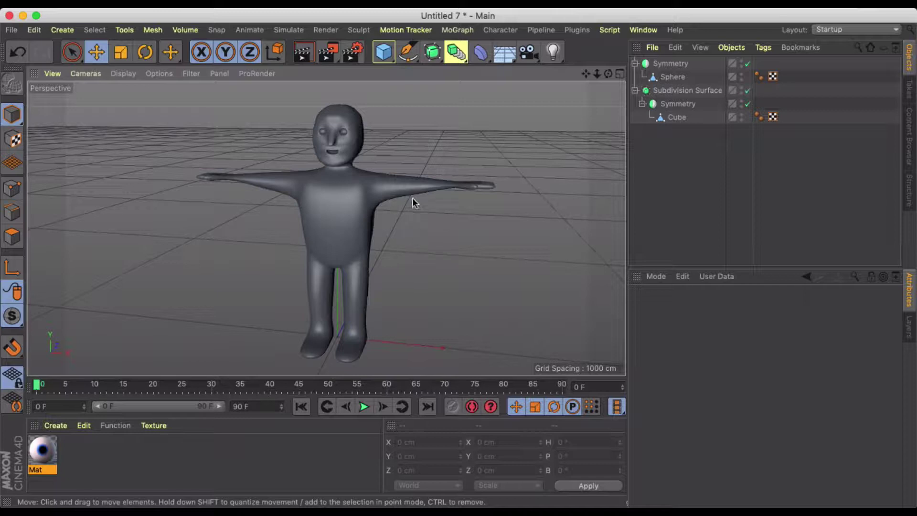
Select the eye sphere and inspect the gradient shader in the Mat material's colour channel.
scroll(311, 131, up, 6)
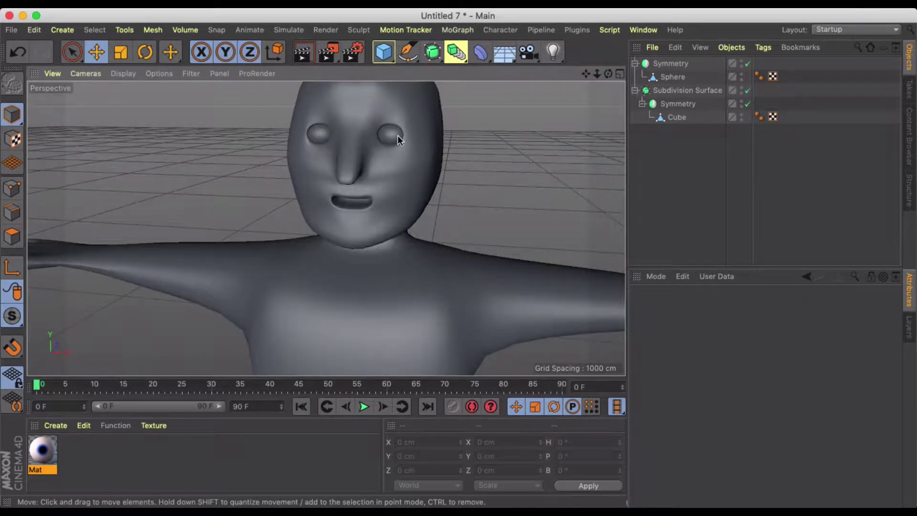
scroll(398, 136, up, 5)
alt+middle_drag(396, 136, 389, 195)
alt+drag(389, 195, 376, 199)
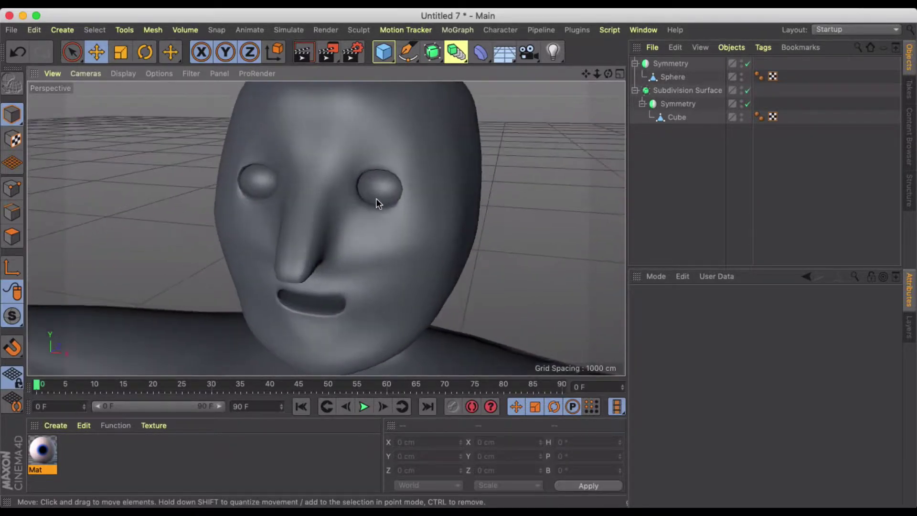
click(376, 196)
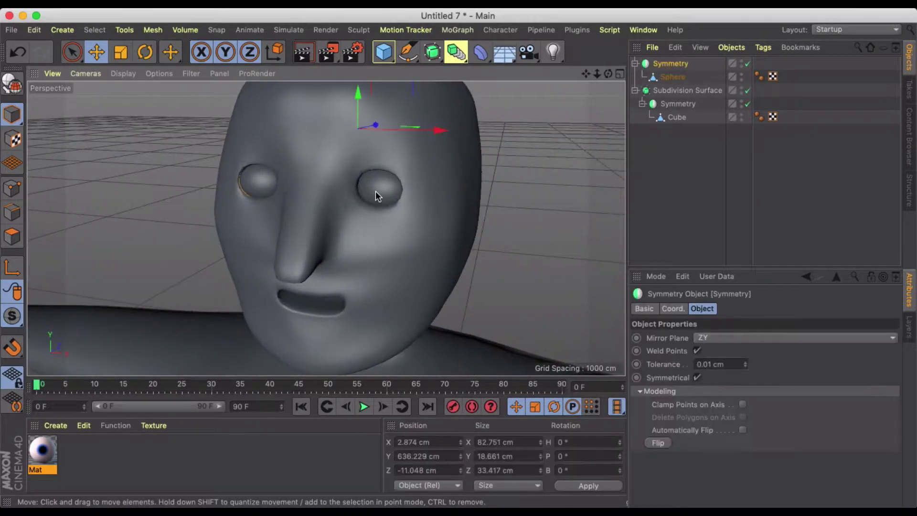
click(673, 77)
double_click(38, 459)
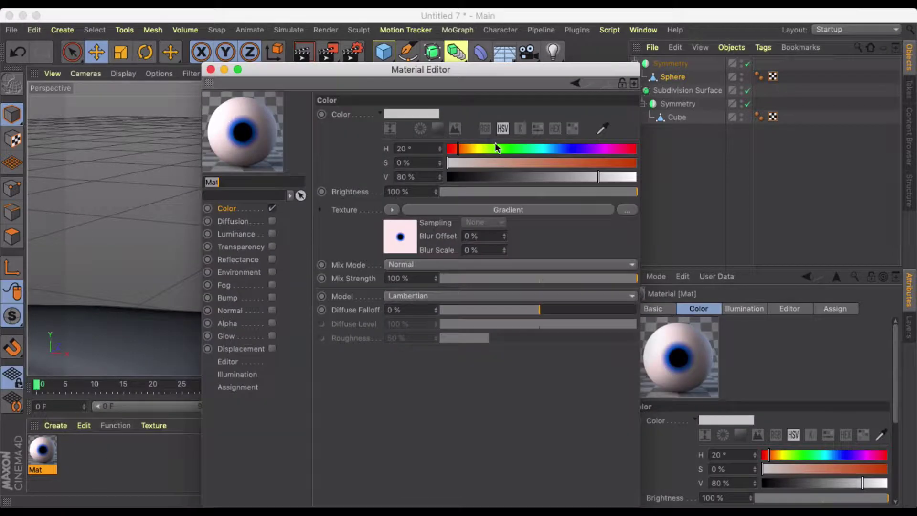
click(402, 234)
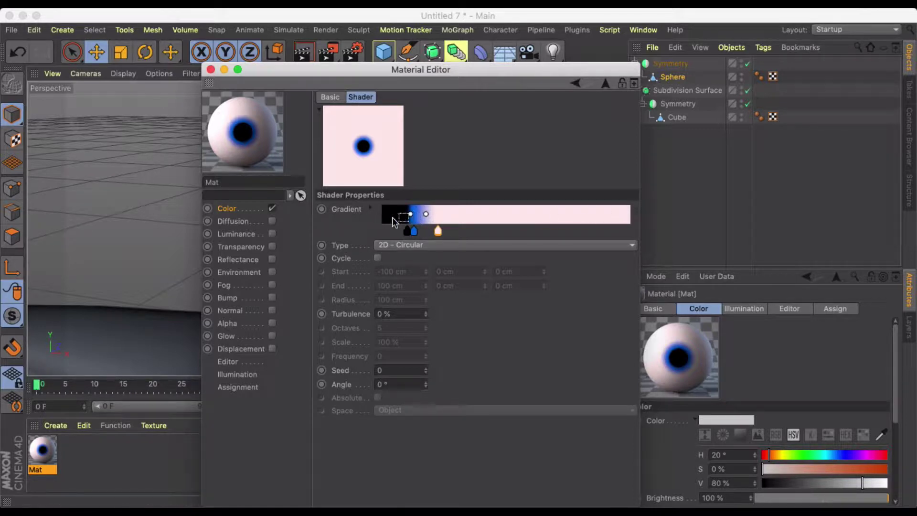
click(211, 70)
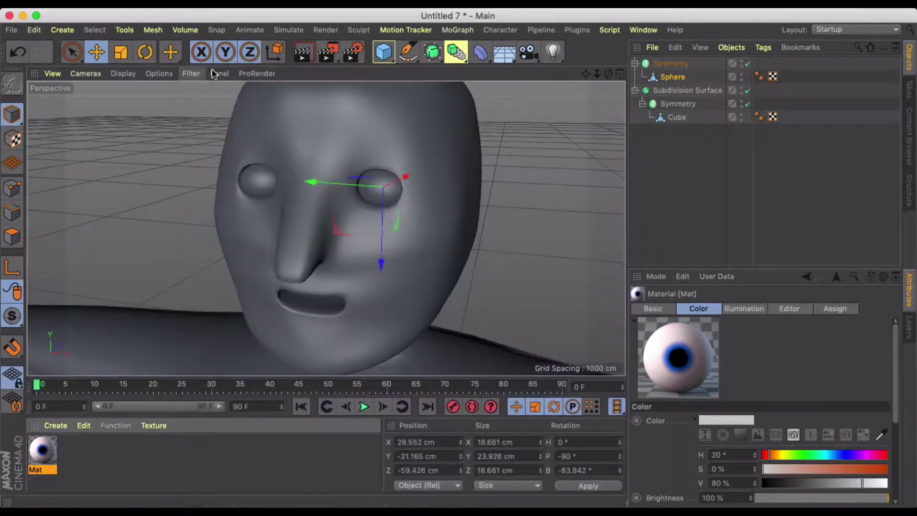
Apply the Mat eye material to the Symmetry object containing the eye sphere and render the head in the viewport.
drag(44, 447, 673, 67)
alt+drag(291, 207, 333, 243)
alt+middle_drag(333, 242, 336, 204)
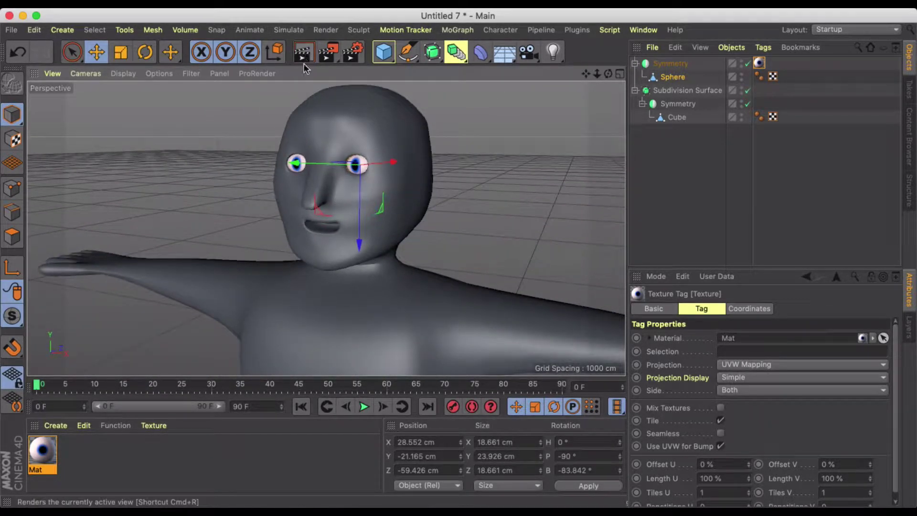
alt+middle_drag(309, 128, 311, 152)
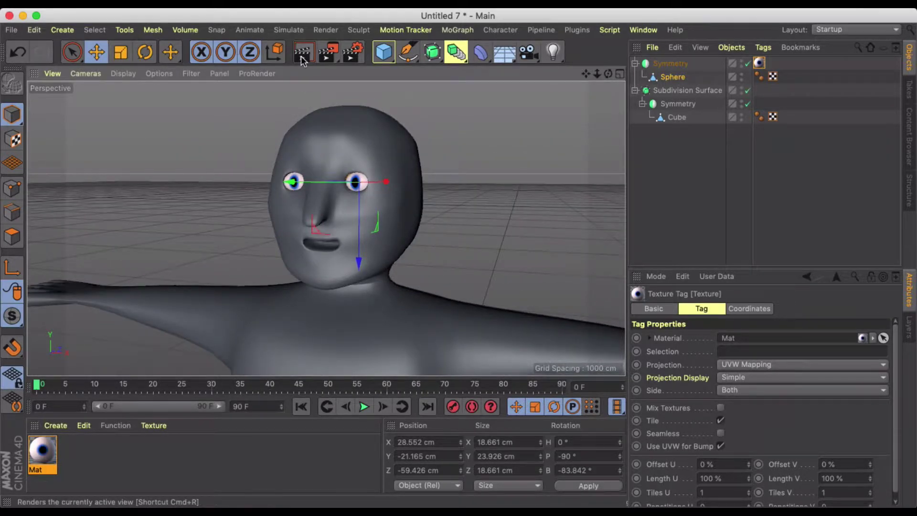
click(303, 51)
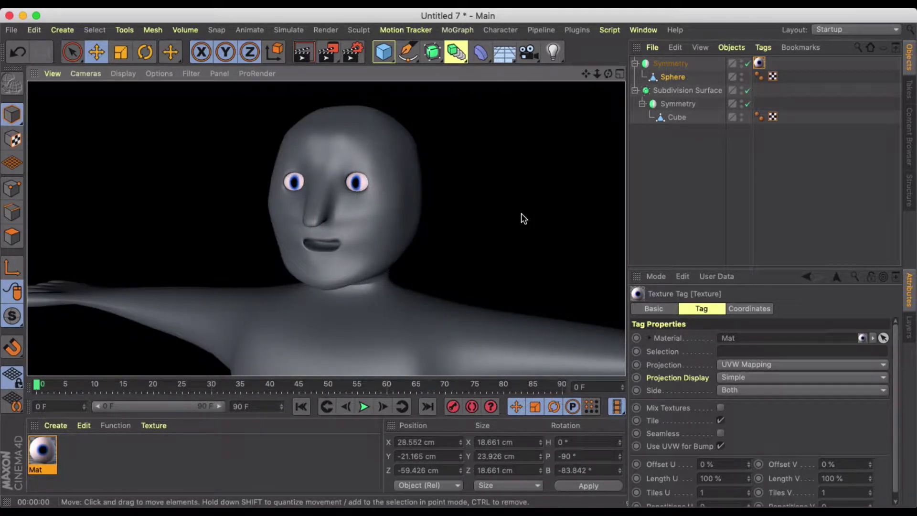
click(521, 213)
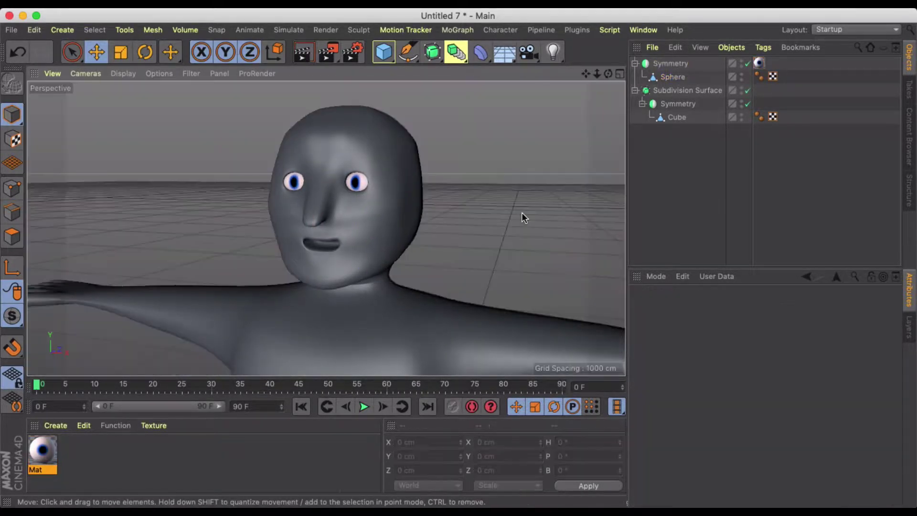
alt+drag(510, 211, 530, 205)
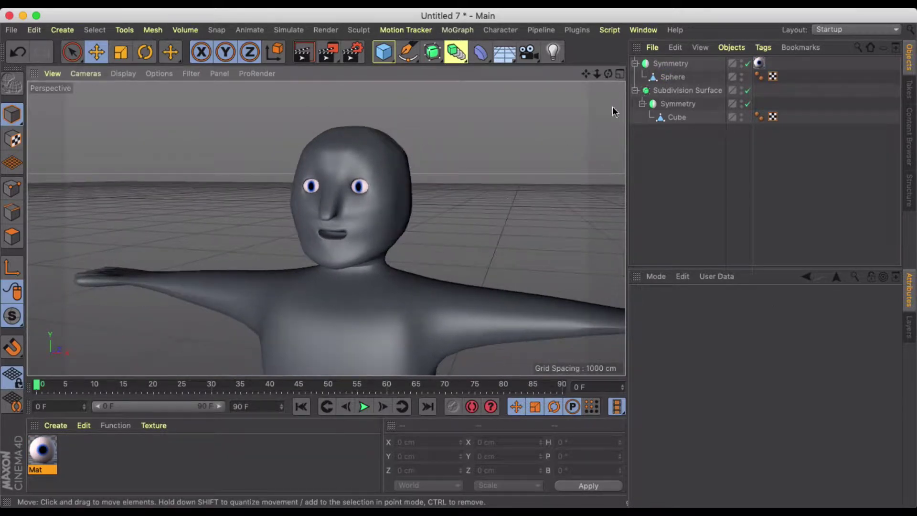
click(659, 64)
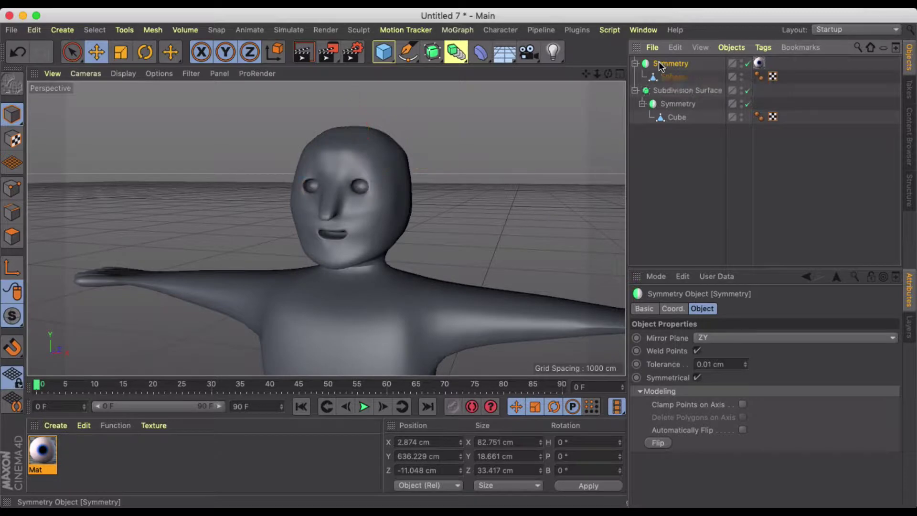
key(Delete)
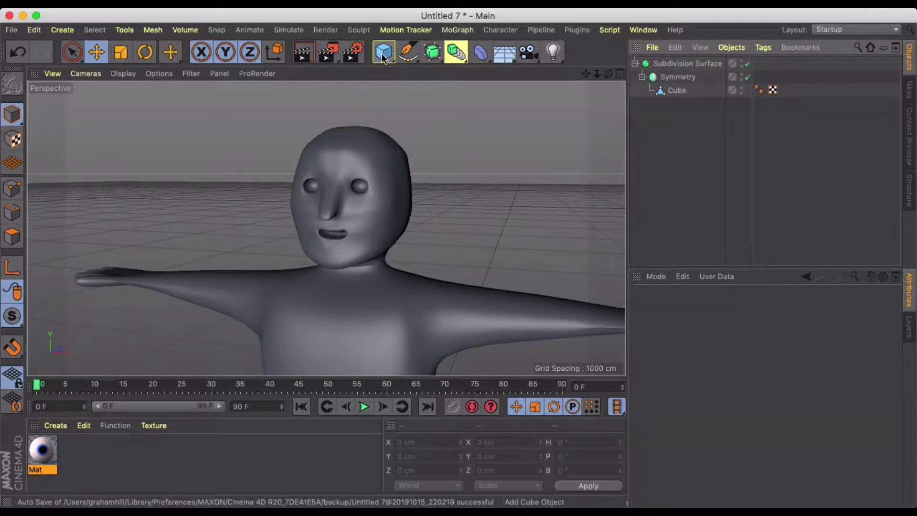
key(ctrl+z)
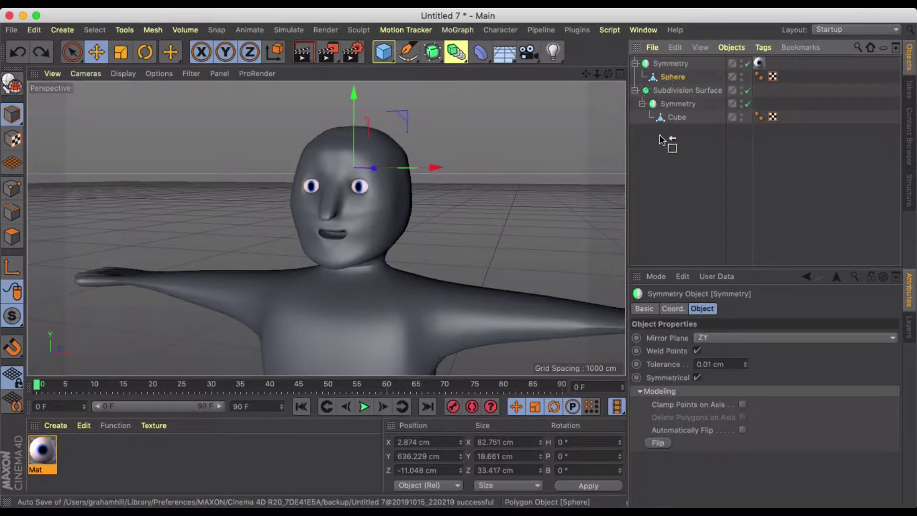
Delete the old eye sphere and nest a new Sphere primitive under the emptied Symmetry object.
drag(659, 138, 658, 145)
key(Delete)
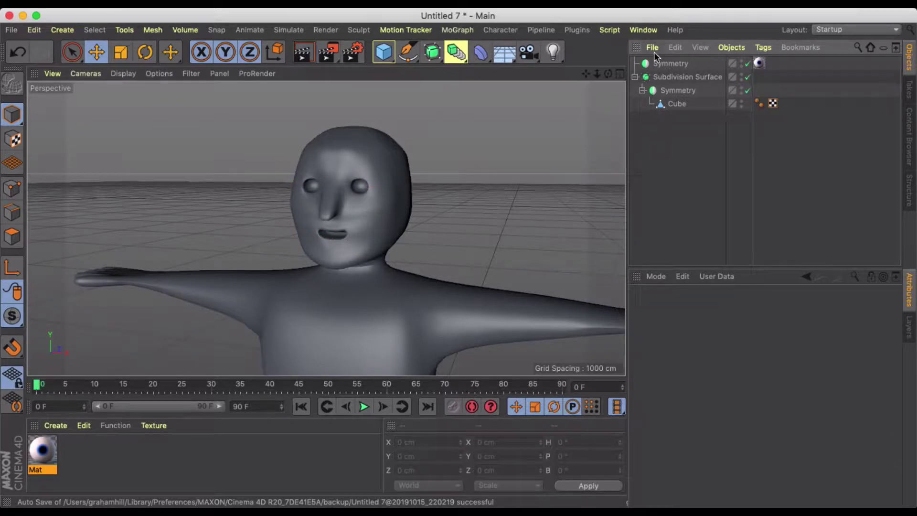
click(385, 52)
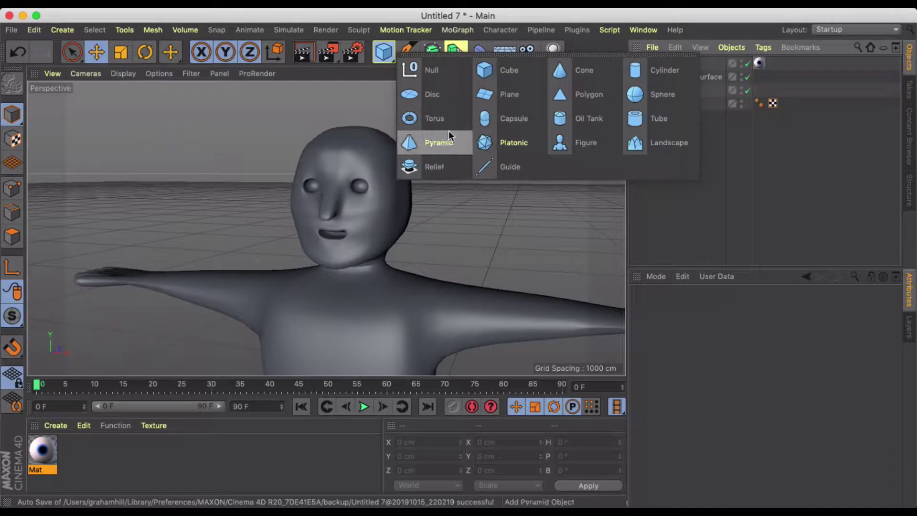
click(634, 93)
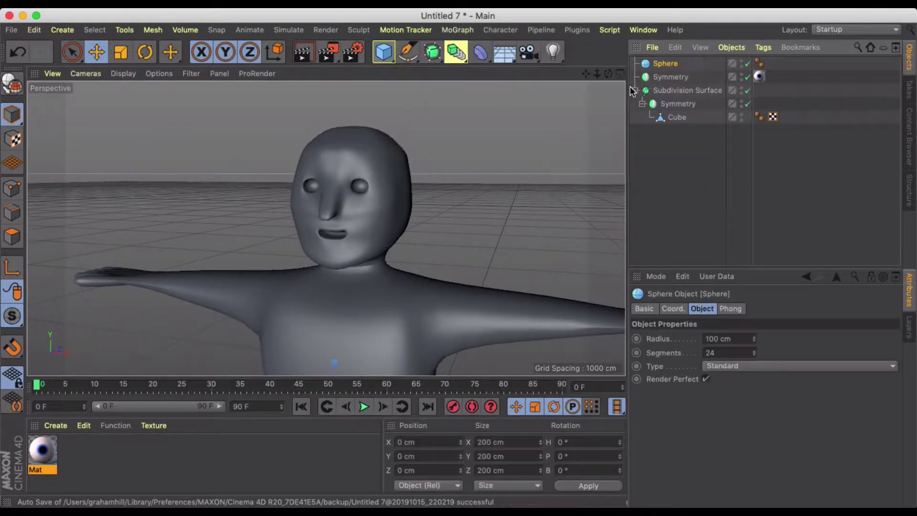
drag(663, 78, 665, 77)
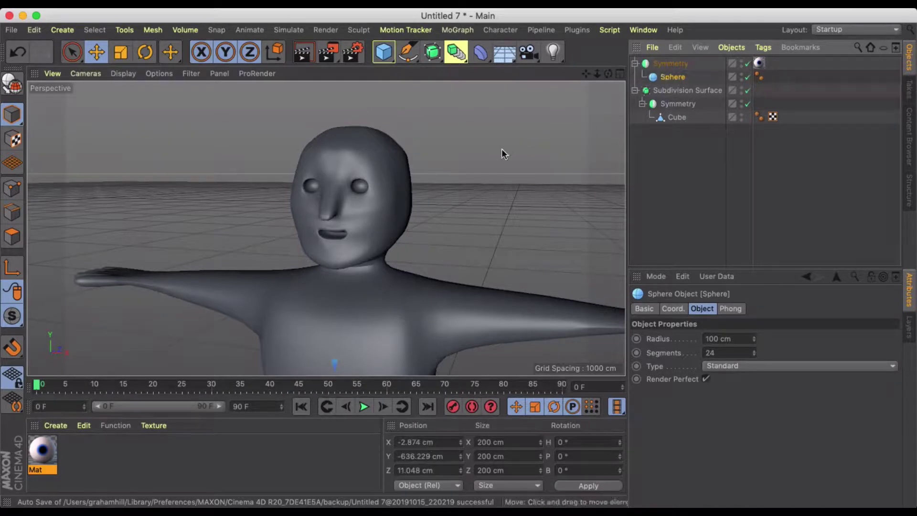
Scale the new sphere uniformly down to about 94 cm.
key(t)
drag(429, 193, 246, 219)
scroll(245, 220, down, 3)
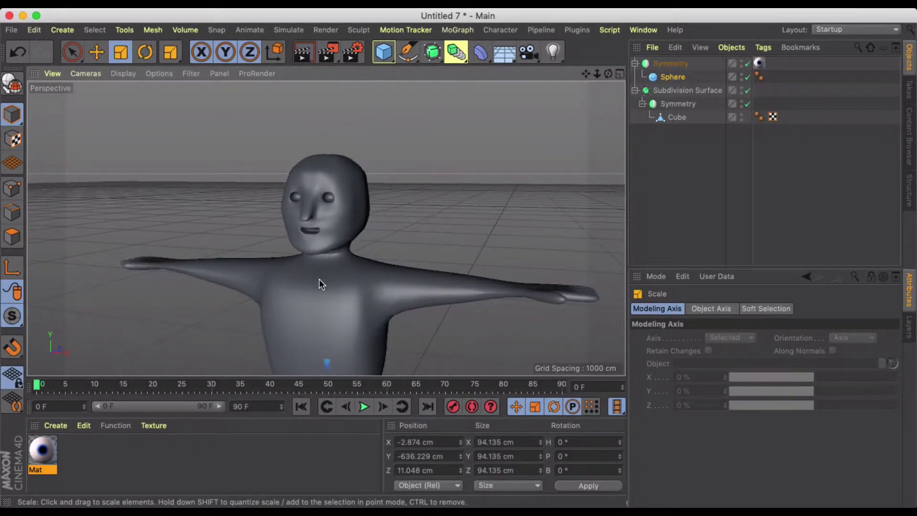
Move the sphere up and forward in front of the character's face, to about Y -41 cm and Z -115 cm.
alt+middle_drag(319, 279, 322, 97)
key(e)
drag(330, 289, 337, 244)
alt+middle_drag(277, 259, 304, 389)
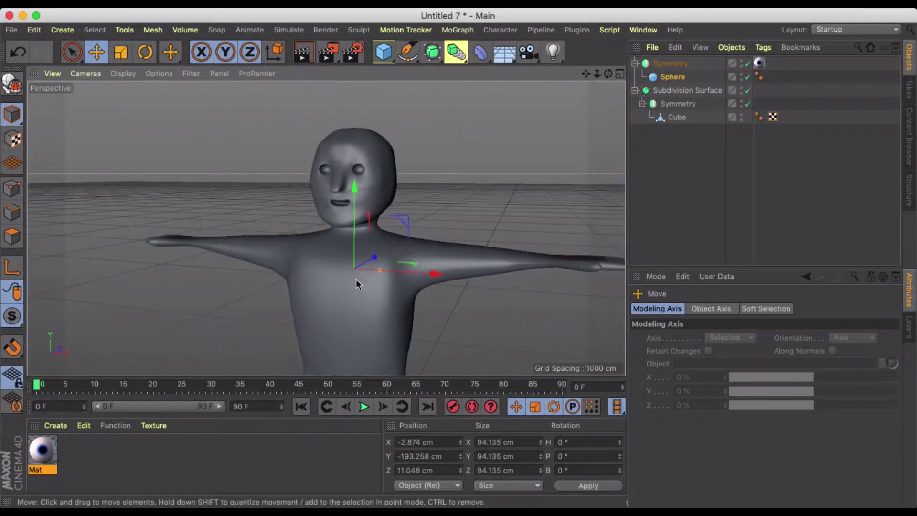
drag(372, 257, 348, 273)
drag(329, 202, 329, 99)
Delete the eye material's texture tag from the Symmetry object.
click(758, 64)
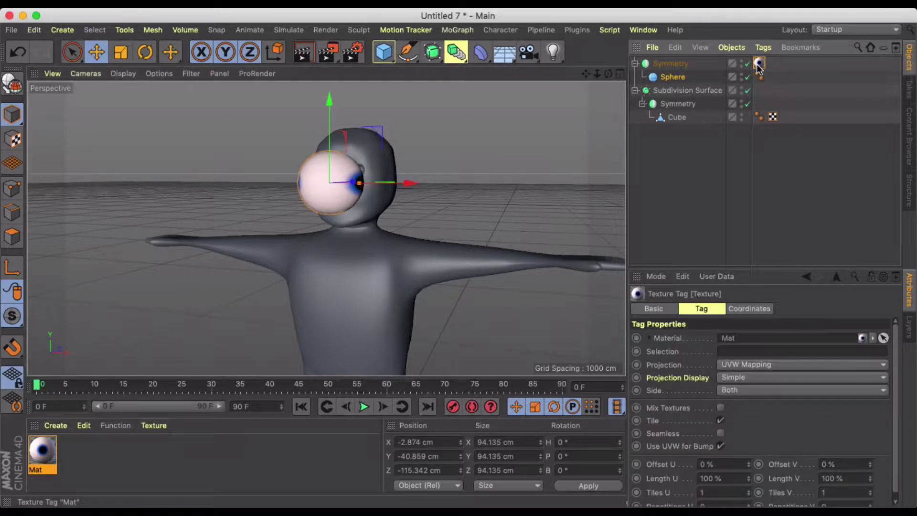
key(Delete)
alt+right_drag(228, 199, 304, 163)
alt+middle_drag(336, 198, 328, 230)
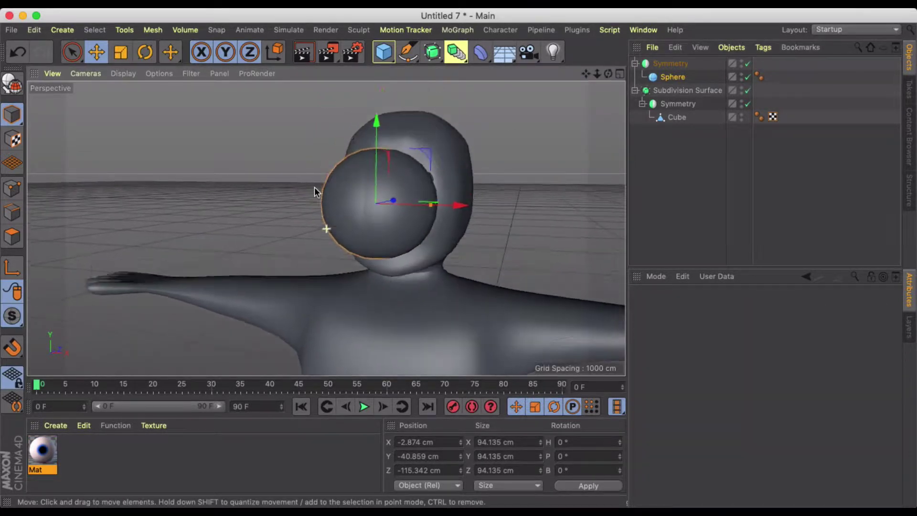
alt+drag(315, 190, 339, 184)
Convert the sphere to an editable polygon object and take it out of the Symmetry object.
click(12, 83)
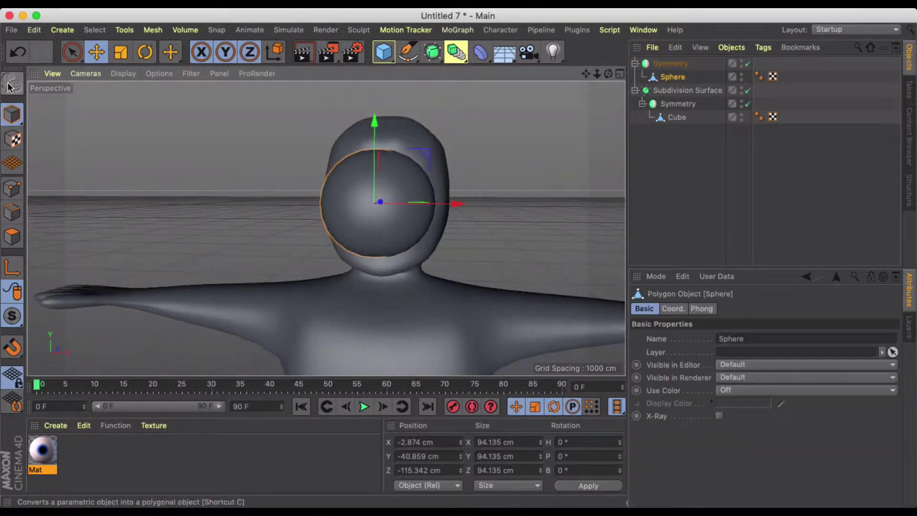
click(12, 236)
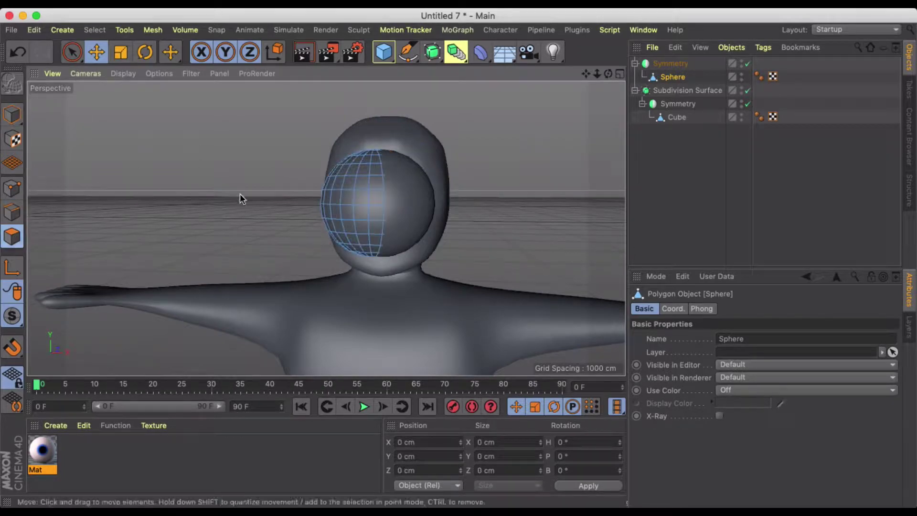
drag(668, 80, 669, 60)
scroll(374, 184, up, 3)
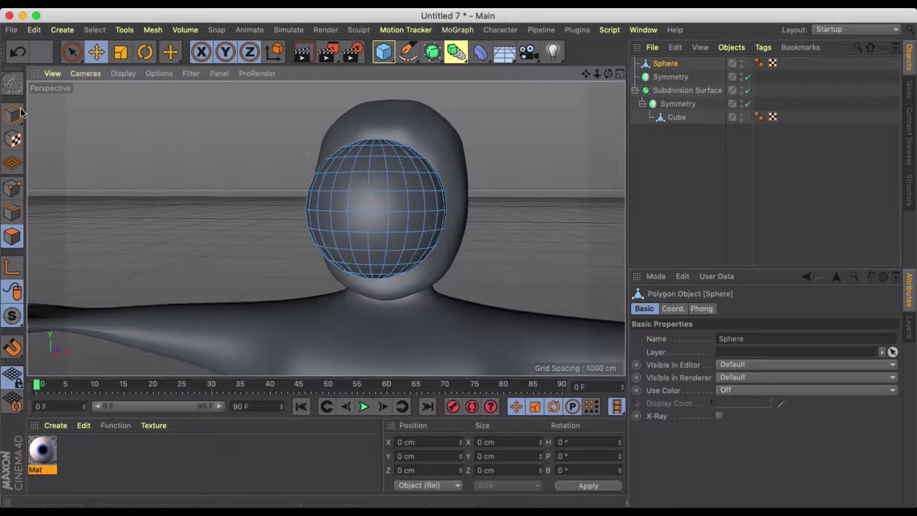
Set the viewport display to Hidden Line.
click(124, 73)
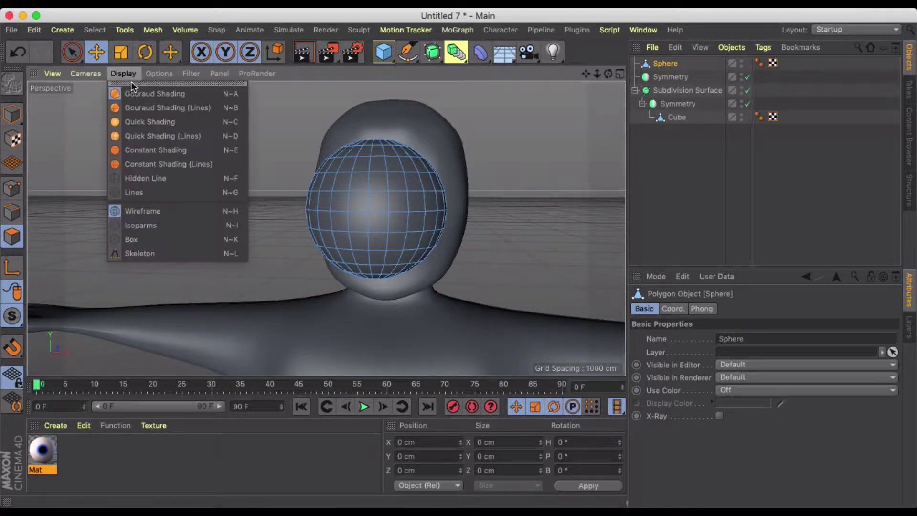
click(140, 179)
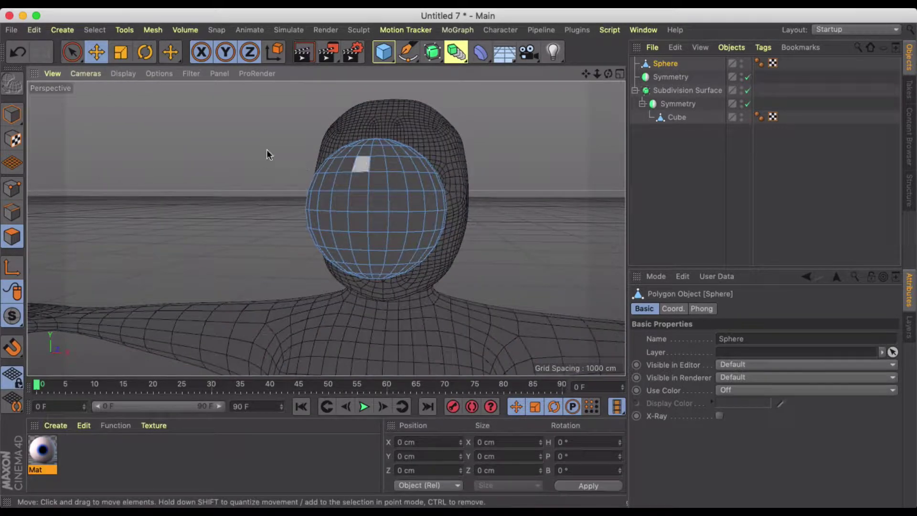
Rotate the sphere to a 90° pitch so its pole faces forward, and switch to polygon editing.
click(9, 123)
key(r)
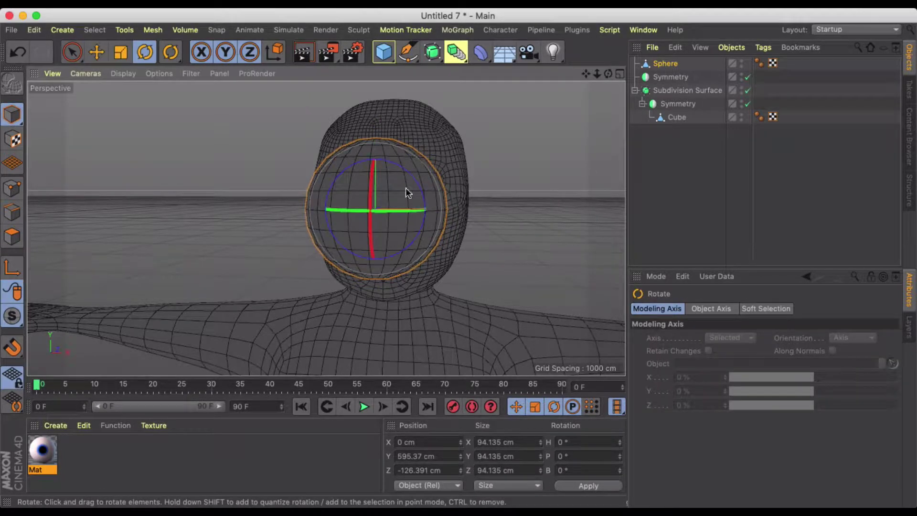
drag(364, 176, 375, 328)
scroll(359, 196, up, 4)
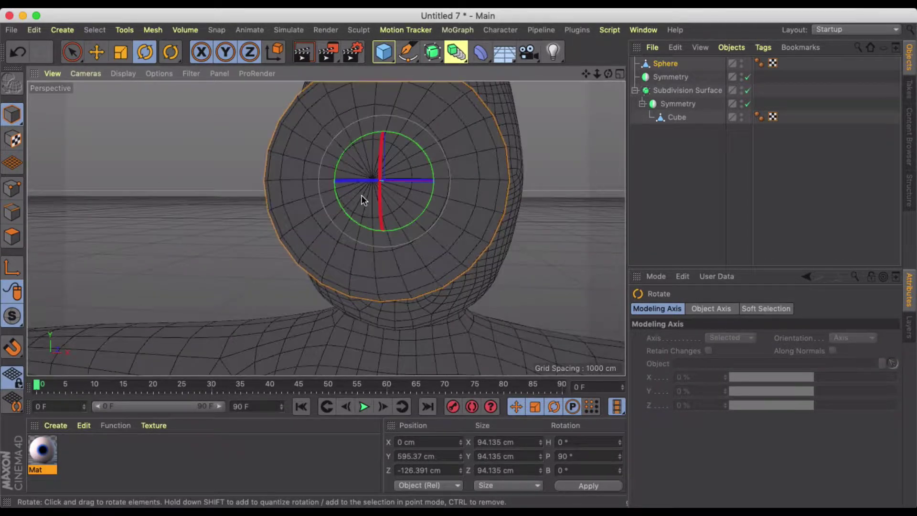
alt+middle_drag(357, 199, 361, 229)
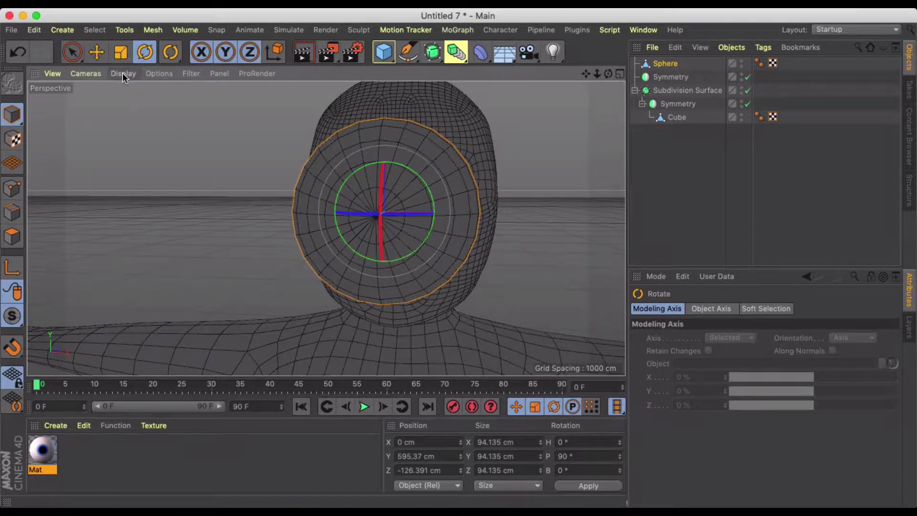
click(11, 236)
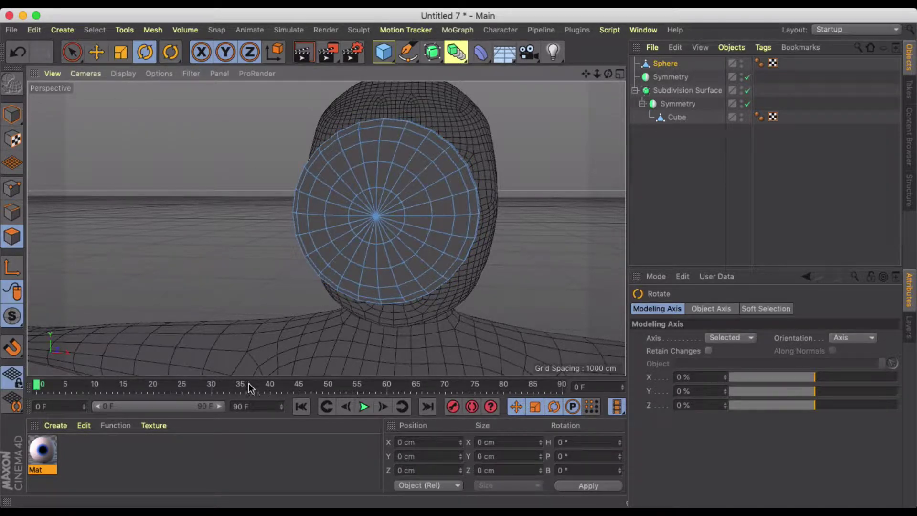
Create a new material and give it a pale pinkish-white color with H 20°, S 12 % and V 89 %.
click(56, 425)
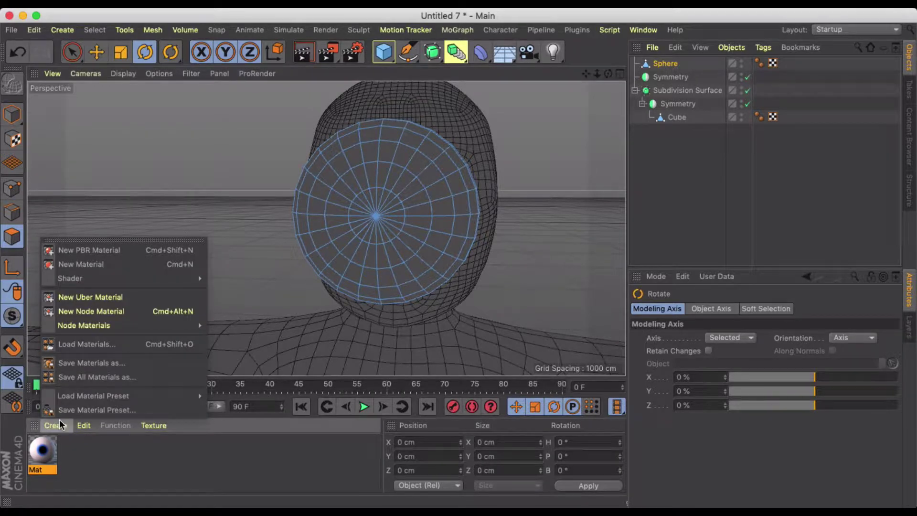
click(78, 264)
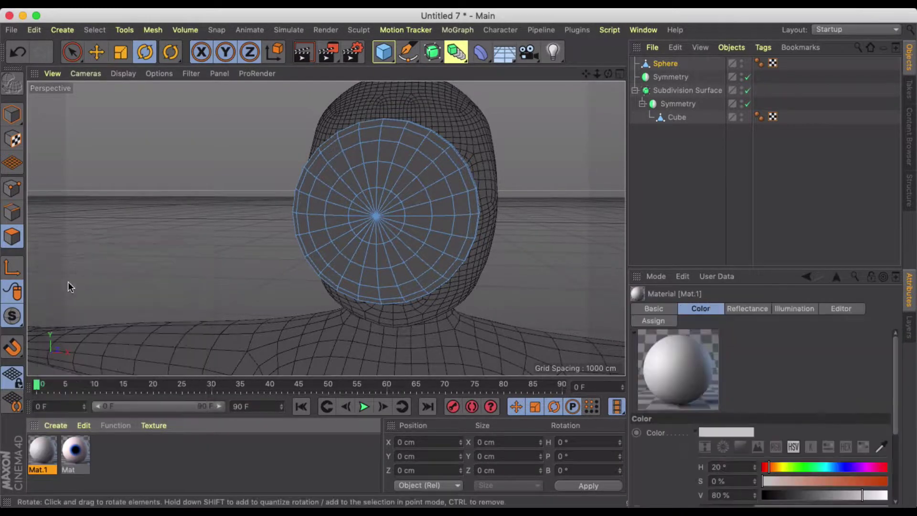
double_click(45, 446)
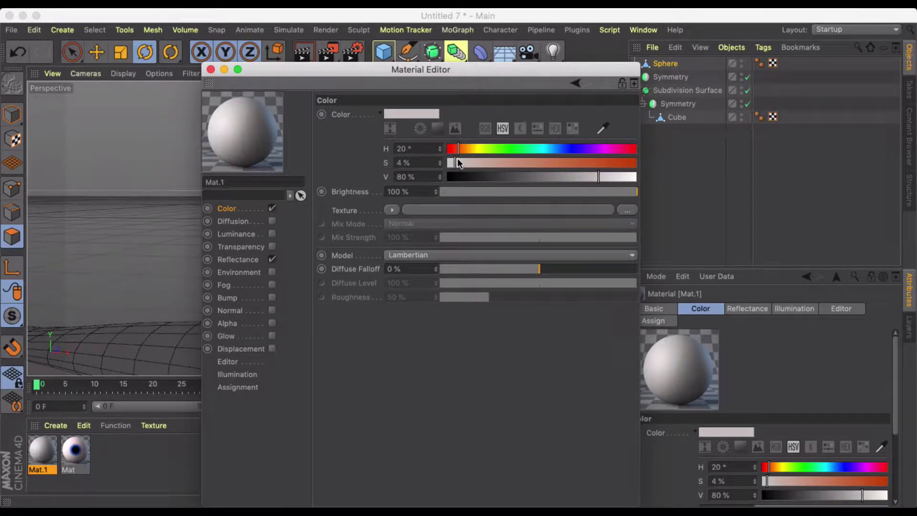
drag(444, 163, 442, 164)
drag(569, 171, 615, 174)
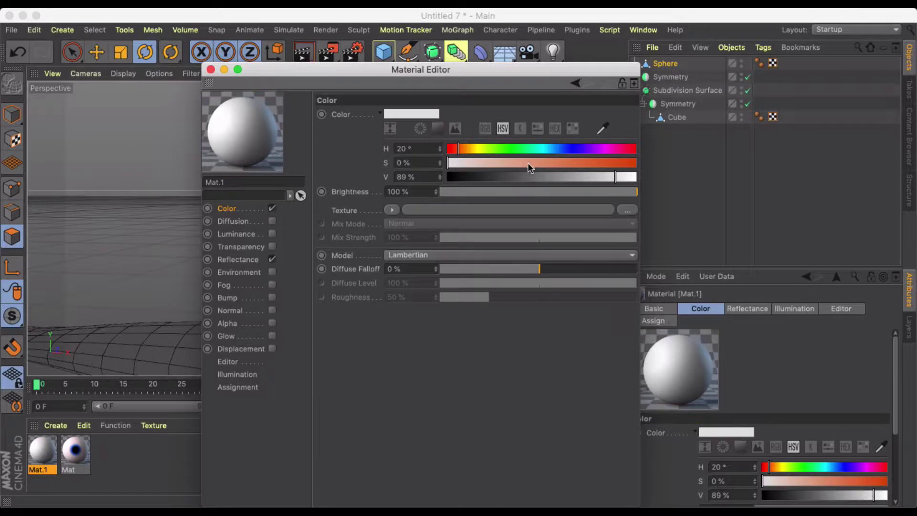
drag(491, 163, 469, 165)
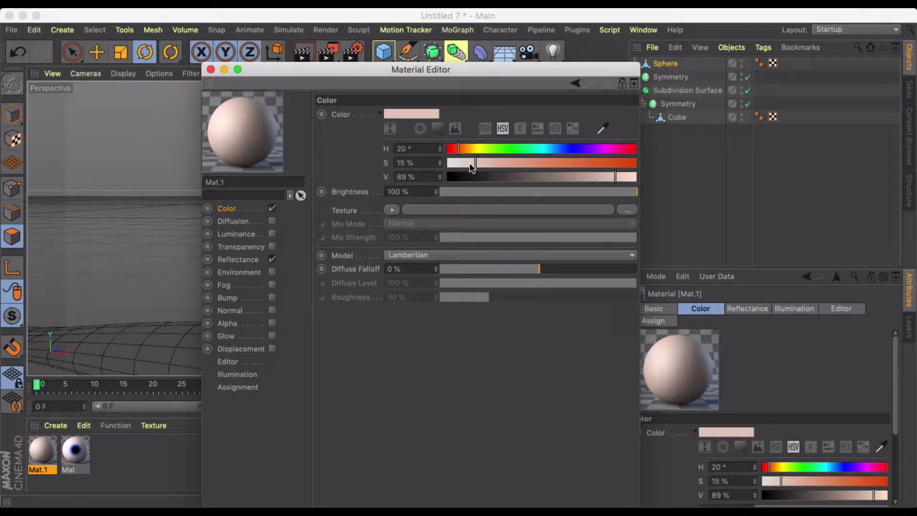
click(211, 69)
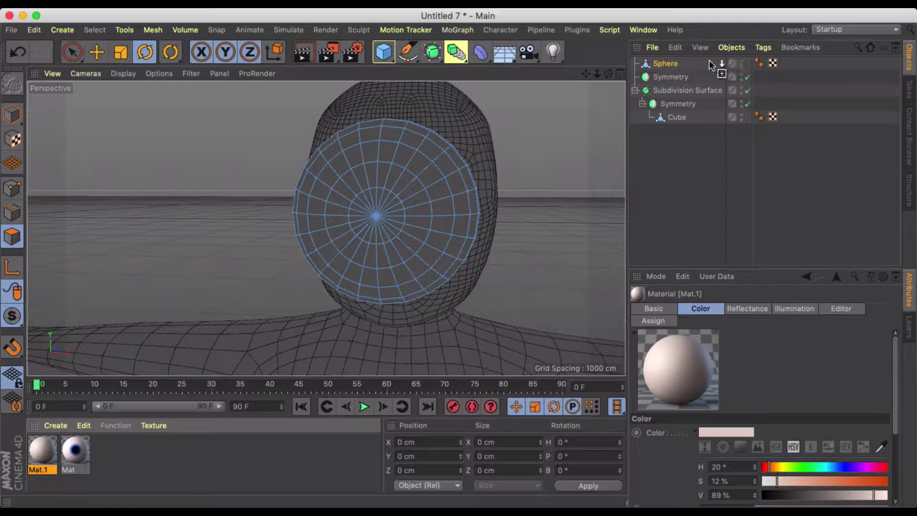
Apply the pale material to the sphere and preview it in Gouraud Shading before returning the viewport to Hidden Line.
drag(671, 67, 670, 65)
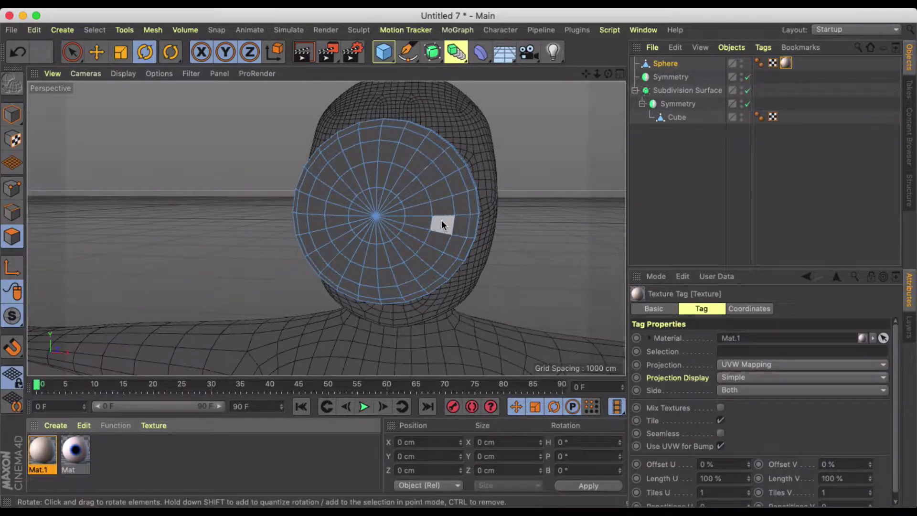
click(123, 73)
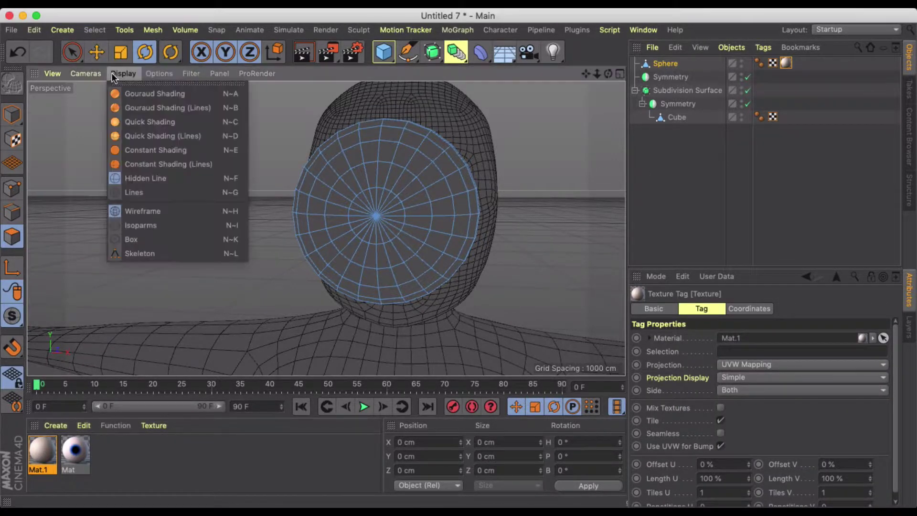
click(125, 90)
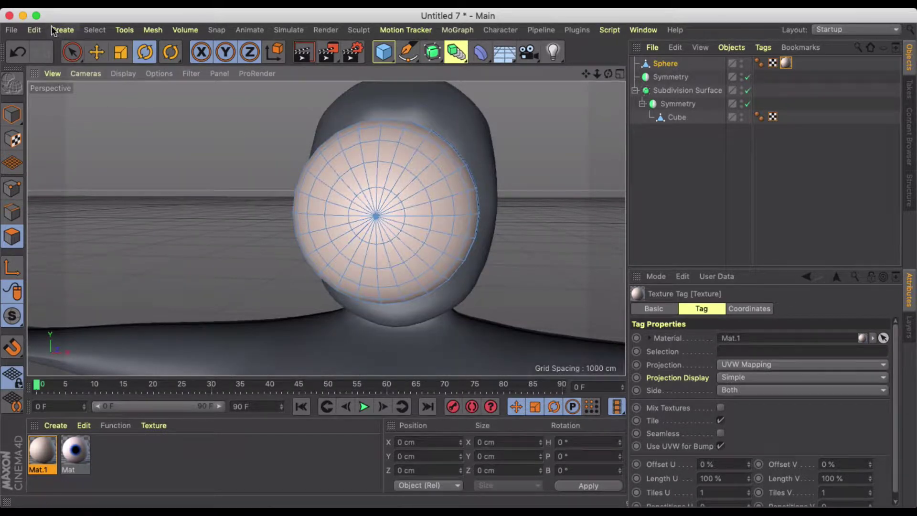
click(123, 74)
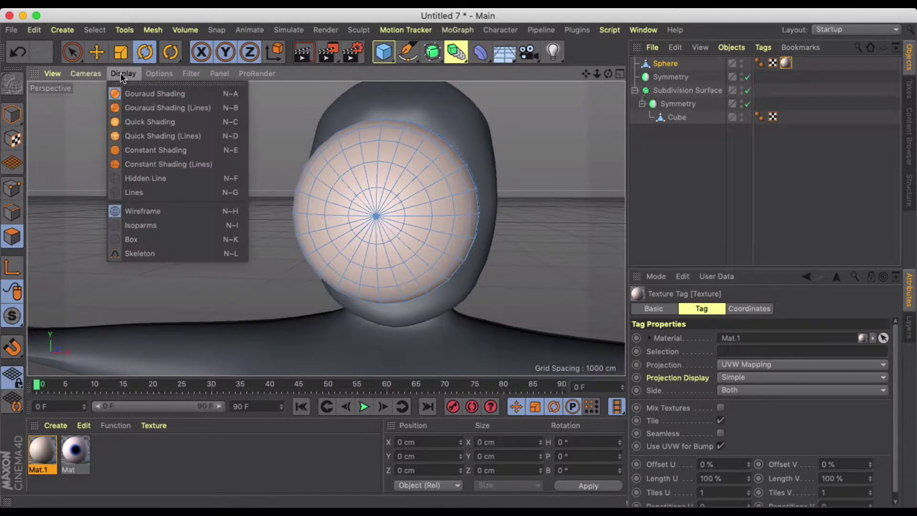
click(128, 178)
Select the two polygon rings around the sphere's front pole and push them inward to about Y 35.5 cm.
scroll(368, 217, up, 5)
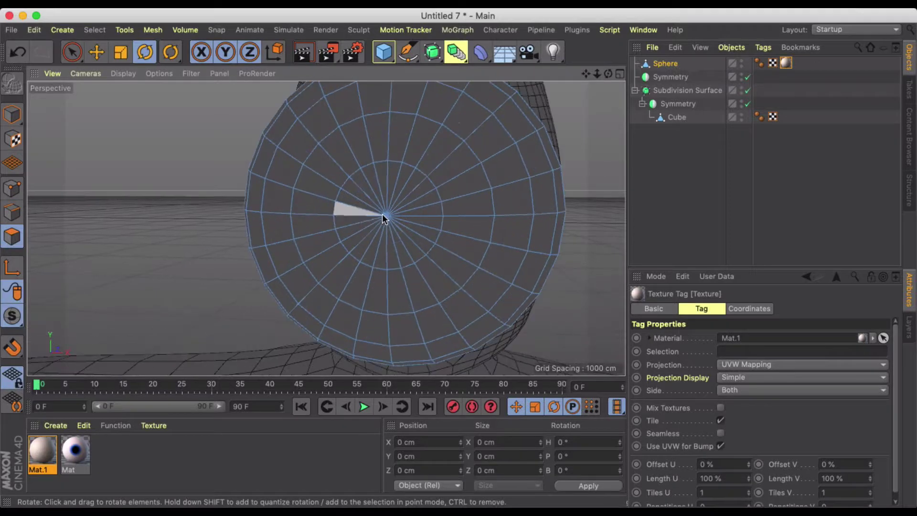
alt+drag(368, 220, 501, 224)
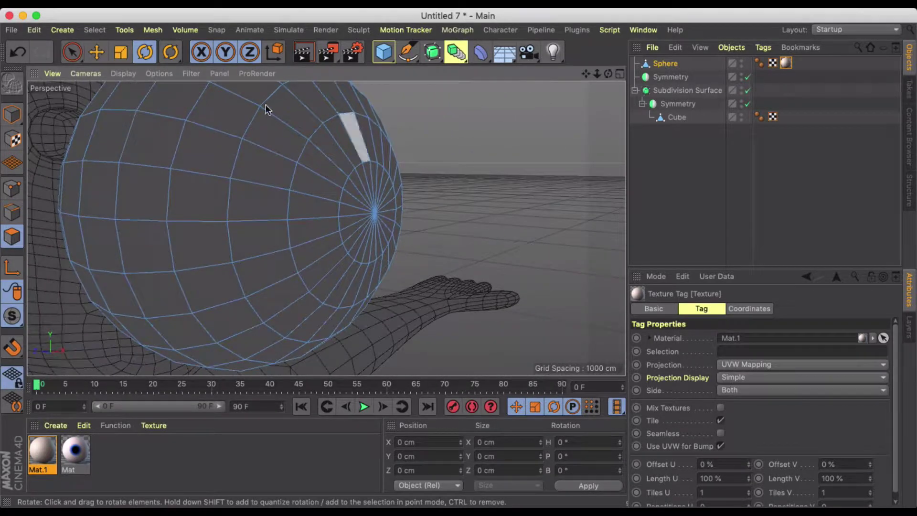
click(72, 52)
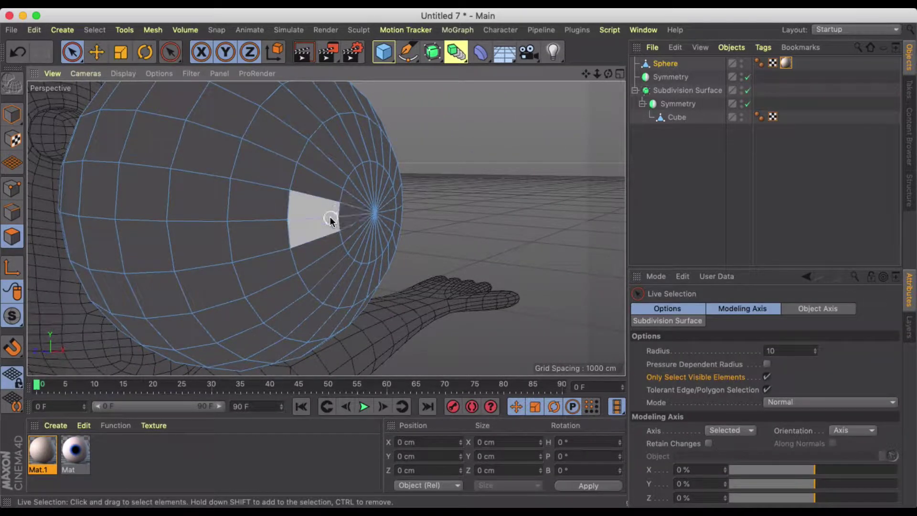
alt+drag(351, 201, 329, 202)
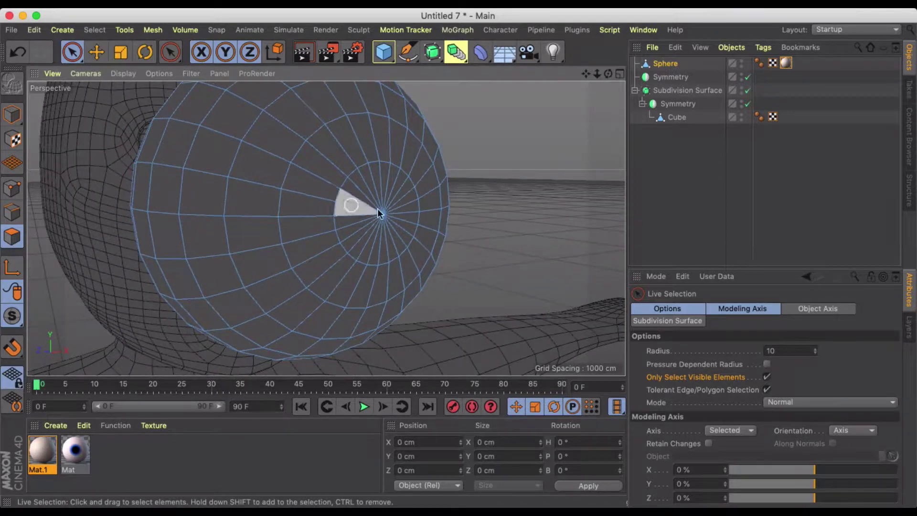
mouse_move(384, 201)
mouse_down()
mouse_move(388, 220)
mouse_move(349, 181)
mouse_move(365, 259)
mouse_move(406, 225)
mouse_move(369, 159)
mouse_move(359, 207)
mouse_up()
click(340, 165)
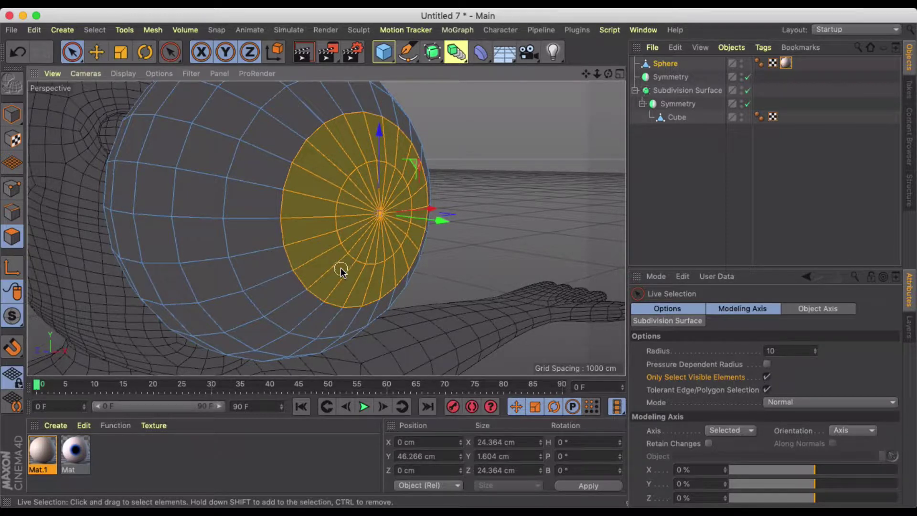
mouse_move(432, 217)
mouse_down()
mouse_move(360, 227)
mouse_move(462, 224)
mouse_move(417, 213)
mouse_up()
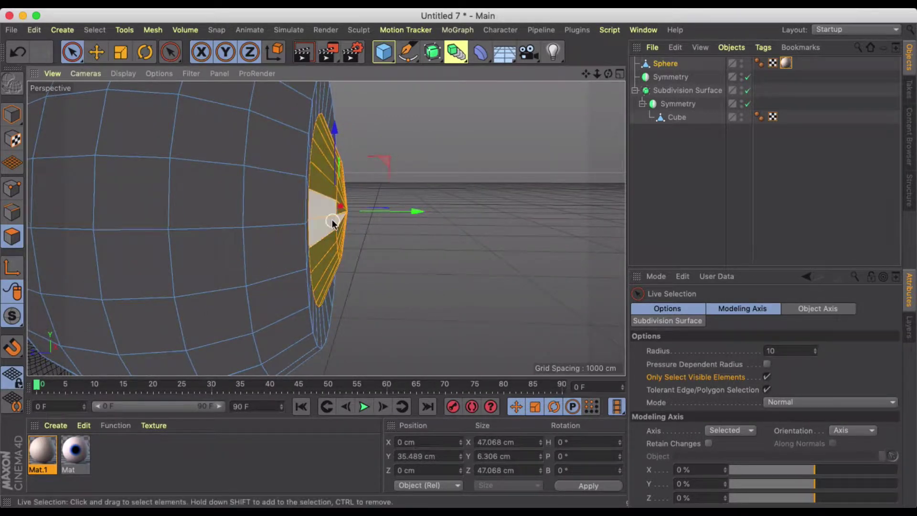
Select only the innermost ring of polygons around the pole and scale it to about 37.1 cm across.
alt+drag(331, 219, 140, 216)
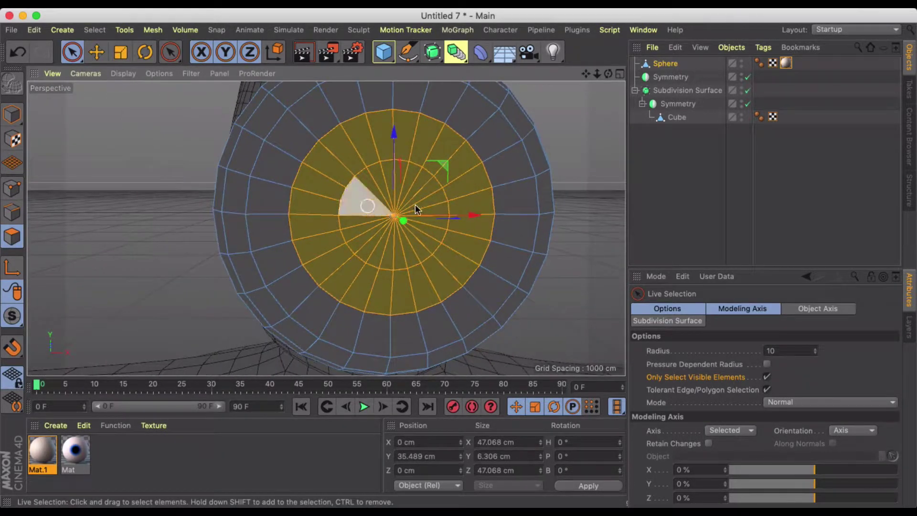
click(571, 180)
mouse_move(420, 190)
mouse_down()
mouse_move(373, 215)
mouse_move(436, 204)
mouse_up()
key(t)
mouse_move(507, 229)
mouse_down()
mouse_move(590, 140)
mouse_move(711, 42)
mouse_up()
alt+drag(408, 241, 442, 231)
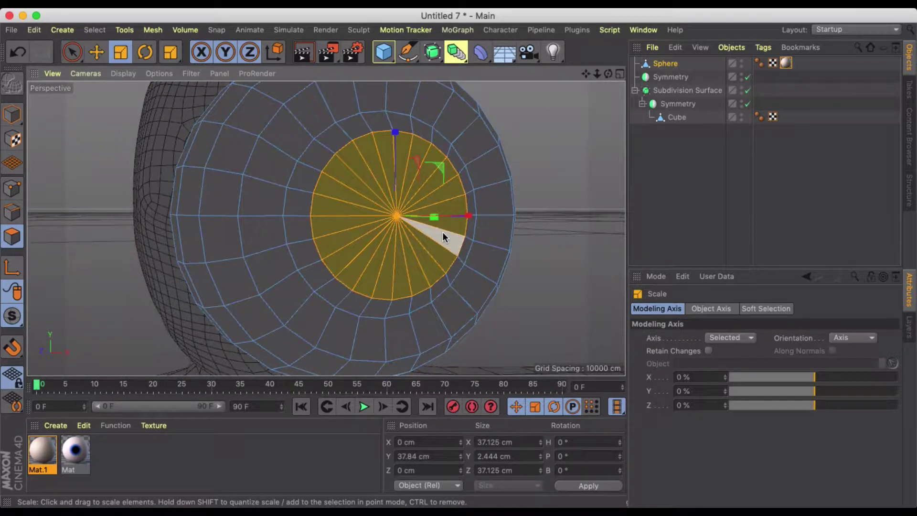
Move the enlarged pupil polygons inward to about Y 35.7 cm and clear the selection.
key(e)
alt+drag(373, 229, 449, 226)
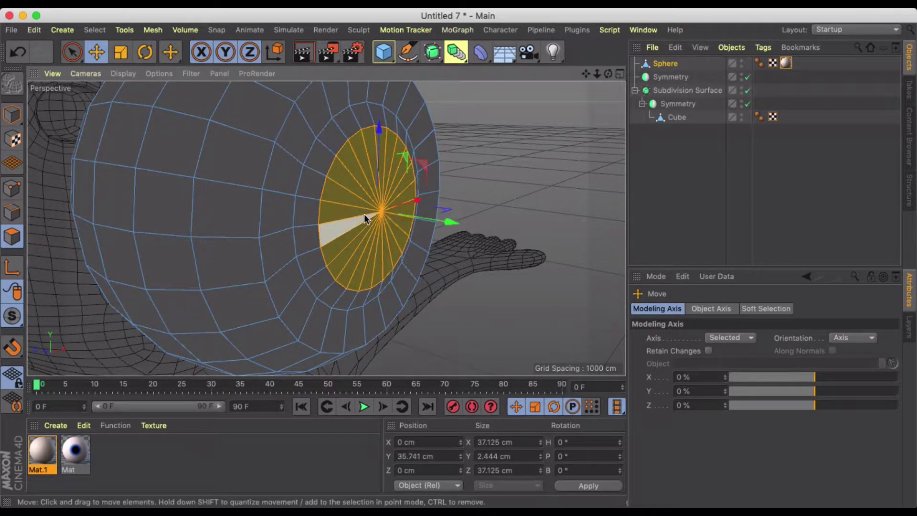
alt+drag(364, 213, 226, 201)
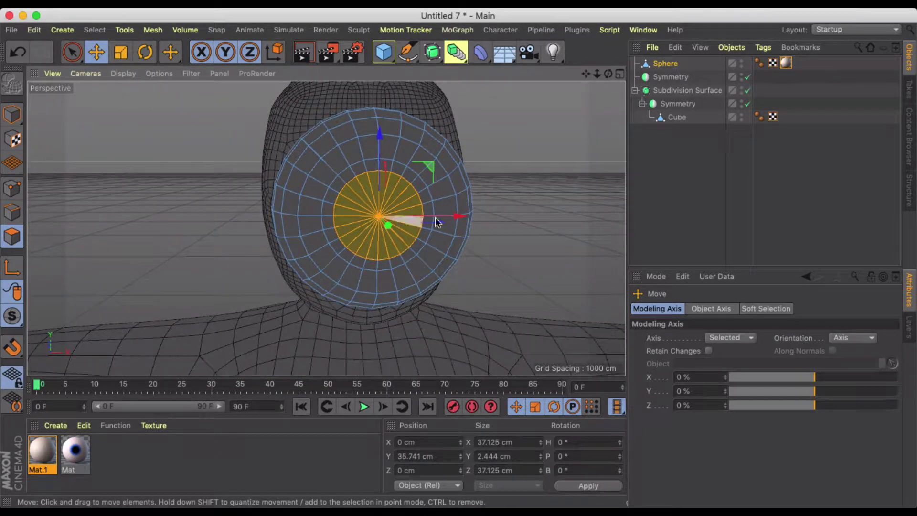
click(501, 213)
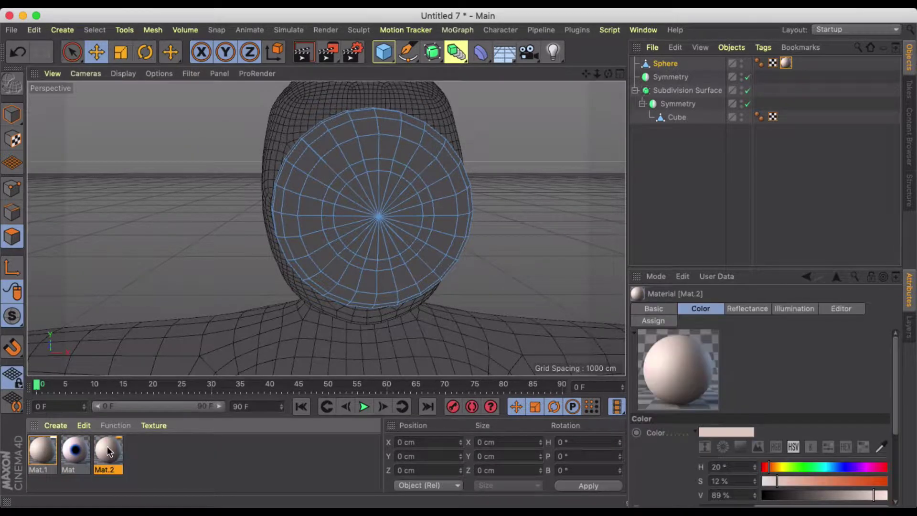
Make the duplicated material Mat.2 black by setting its color value V to 0 %.
double_click(107, 447)
drag(483, 176, 444, 177)
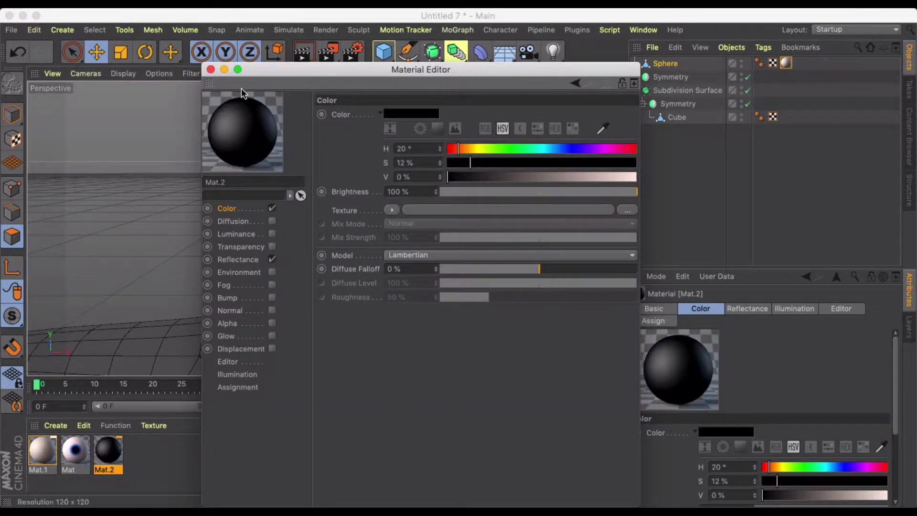
click(210, 69)
click(181, 198)
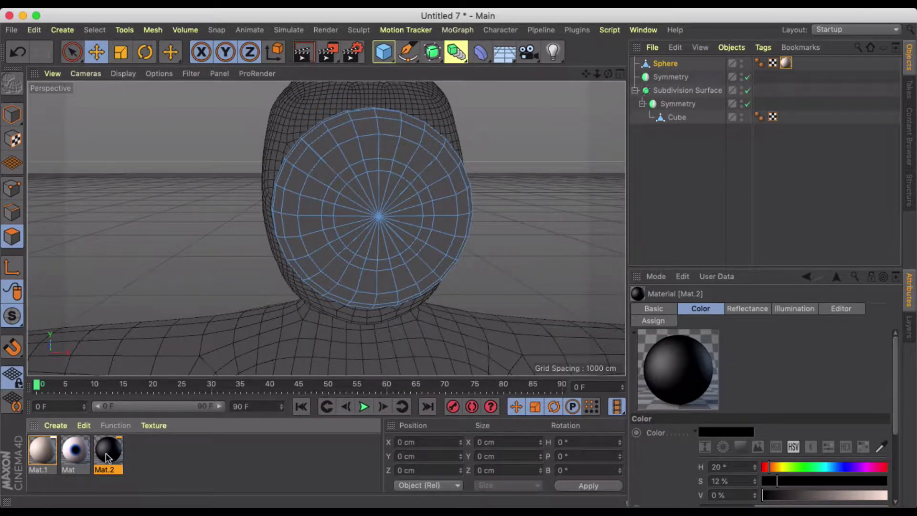
Duplicate the black material and make the copy blue with H 216°, S 100 % and V 95 %.
ctrl+drag(106, 453, 138, 451)
double_click(139, 452)
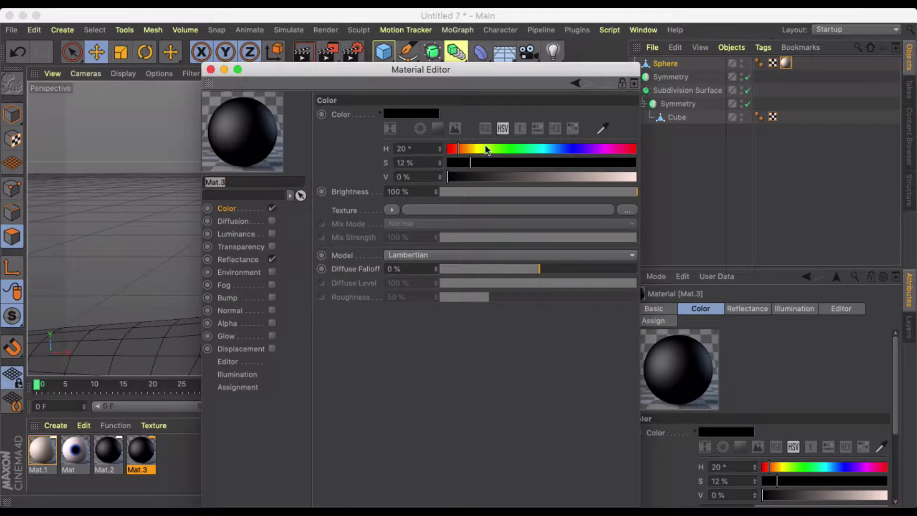
drag(486, 149, 561, 149)
drag(564, 162, 660, 162)
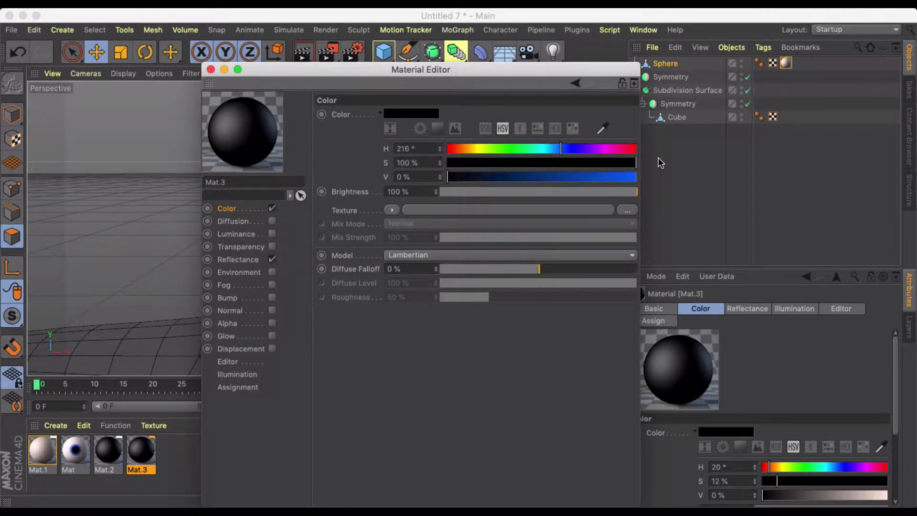
click(627, 176)
click(211, 69)
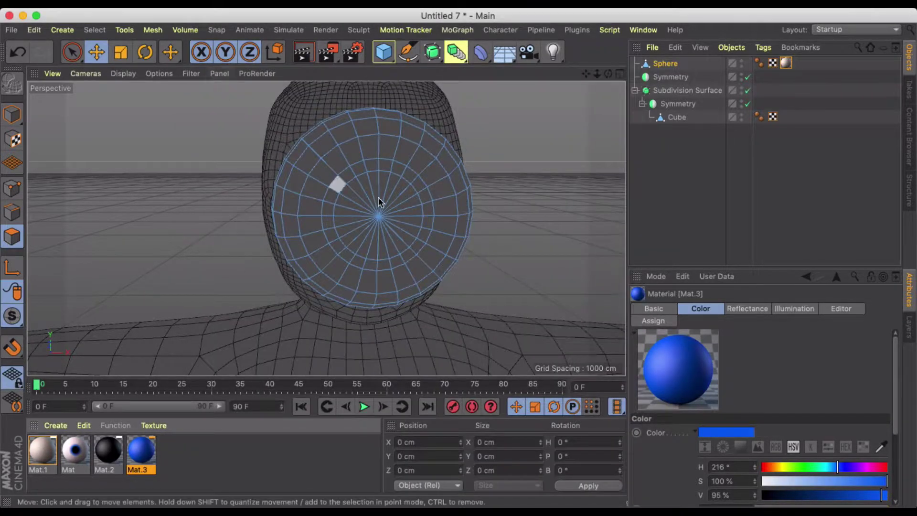
Select with Live Selection only the complete narrow ring of polygons surrounding the pupil on the sphere's front.
scroll(378, 197, up, 3)
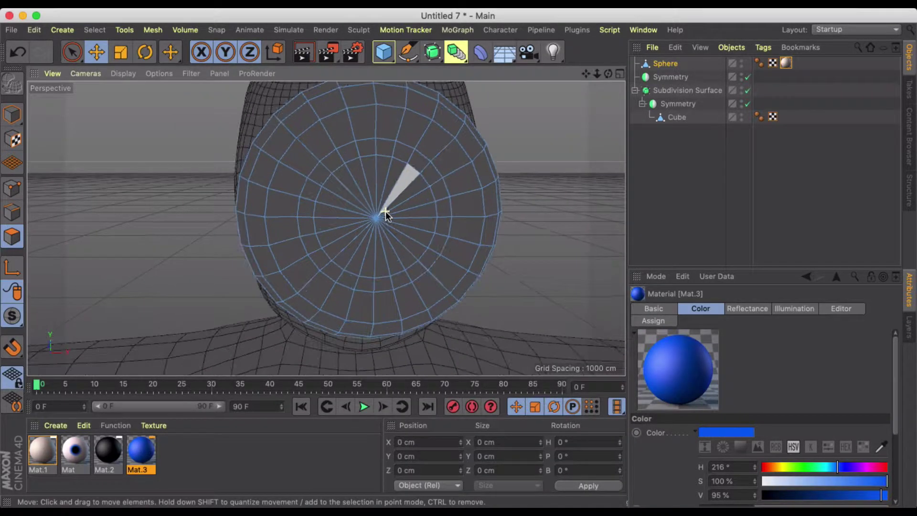
click(79, 52)
scroll(330, 173, up, 3)
mouse_move(332, 150)
mouse_down()
mouse_move(297, 171)
mouse_move(421, 116)
mouse_move(550, 163)
mouse_move(564, 273)
mouse_move(509, 368)
mouse_move(419, 388)
mouse_move(431, 384)
mouse_move(374, 370)
mouse_move(293, 299)
mouse_move(287, 207)
mouse_up()
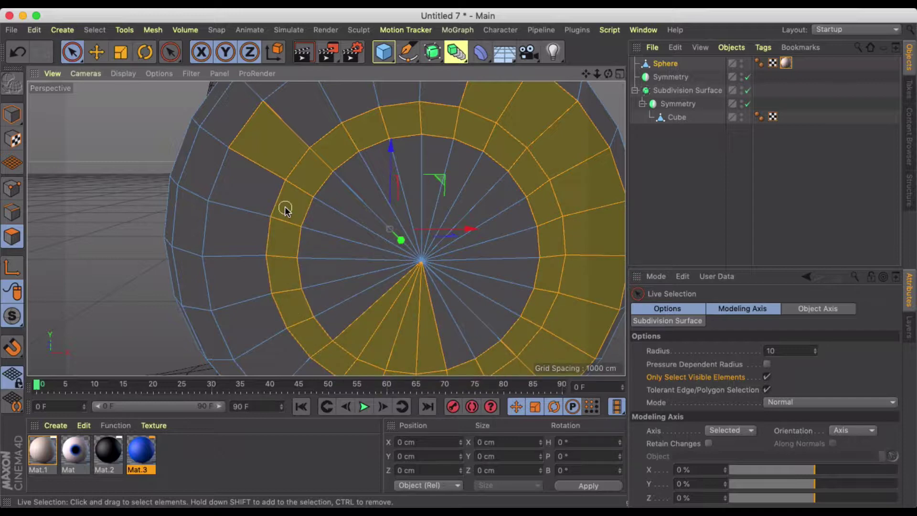
mouse_move(291, 85)
ctrl+mouse_down()
mouse_move(247, 135)
mouse_move(508, 75)
mouse_move(602, 215)
mouse_move(530, 237)
ctrl+mouse_up()
scroll(528, 235, down, 3)
alt+middle_drag(505, 231, 440, 186)
ctrl+drag(408, 241, 334, 234)
mouse_move(432, 215)
ctrl+mouse_down()
mouse_move(528, 211)
mouse_move(469, 301)
ctrl+mouse_up()
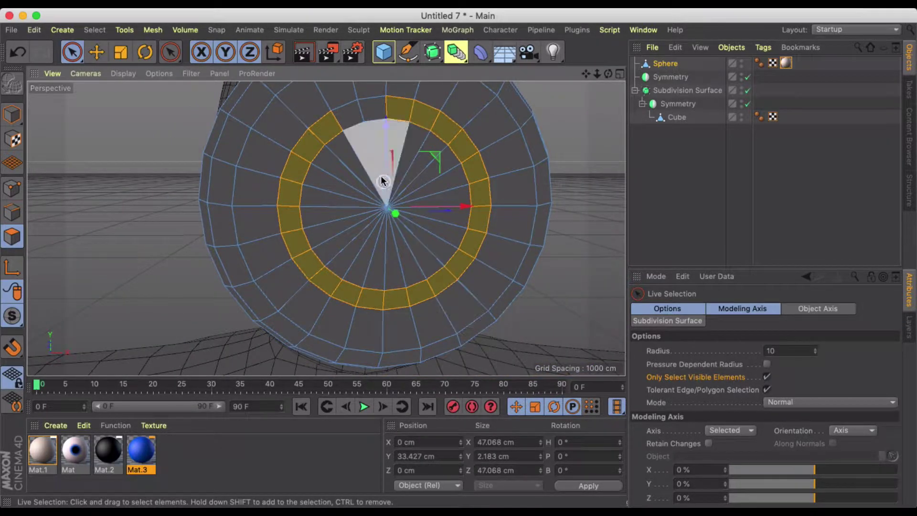
click(348, 119)
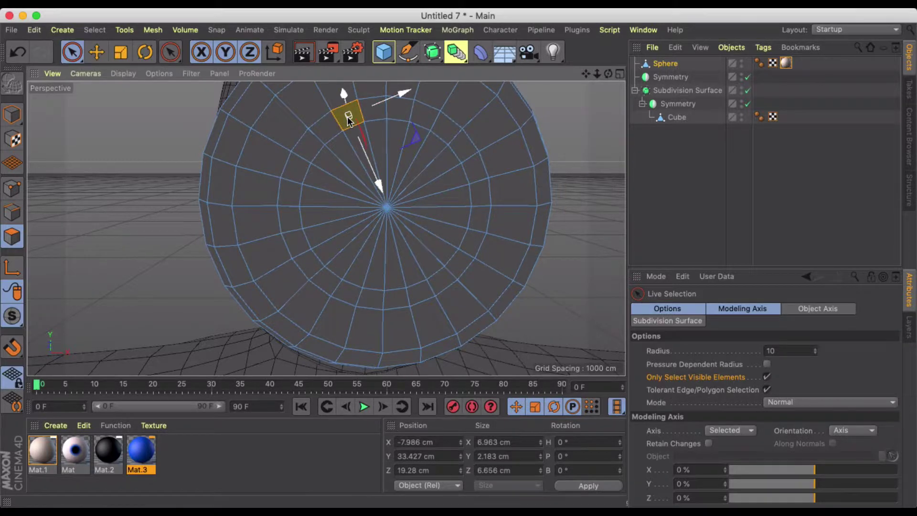
key(super+z)
shift+drag(349, 117, 380, 109)
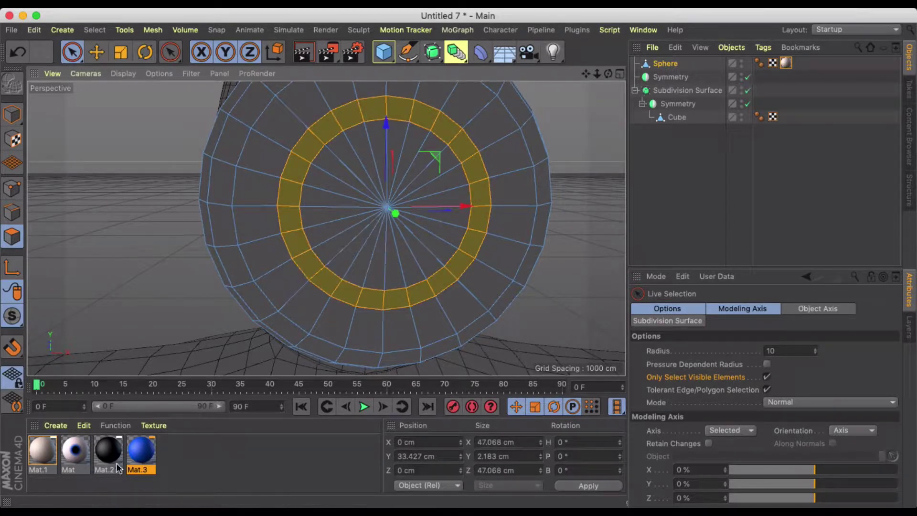
Apply the blue Mat.3 to the selected iris ring, and the black Mat.2 to the pupil polygons inside it.
click(133, 453)
mouse_move(307, 140)
mouse_down()
mouse_move(365, 156)
mouse_move(354, 223)
mouse_move(396, 160)
mouse_move(376, 164)
mouse_up()
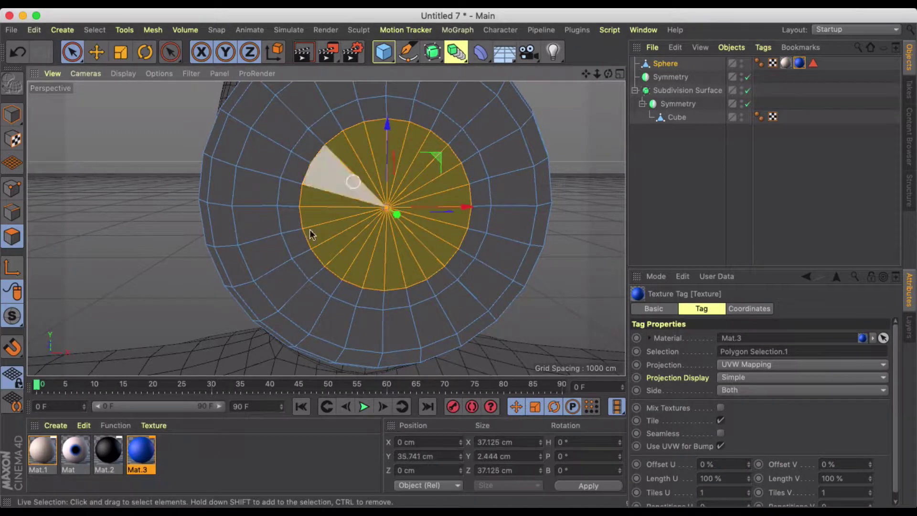
drag(98, 457, 141, 410)
drag(343, 234, 343, 234)
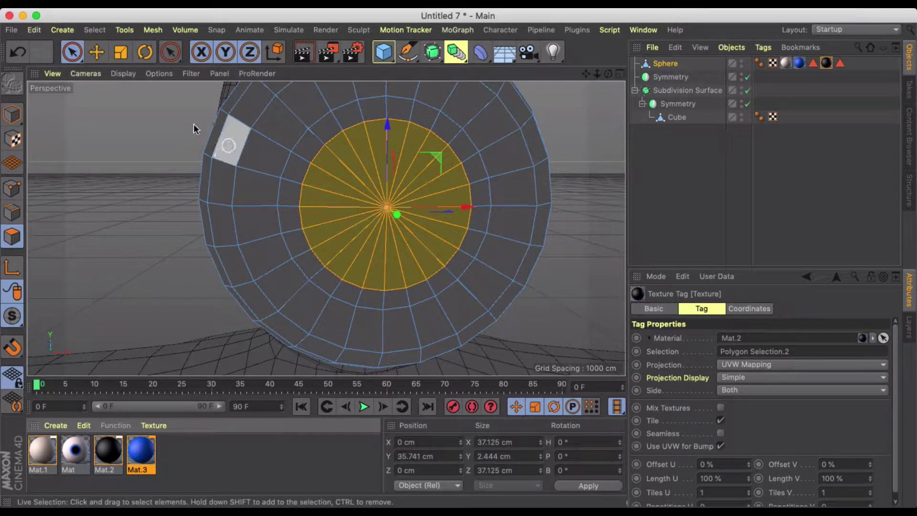
Return to model mode with the Move tool and display the scene in Gouraud shading without wireframe lines.
scroll(193, 124, down, 4)
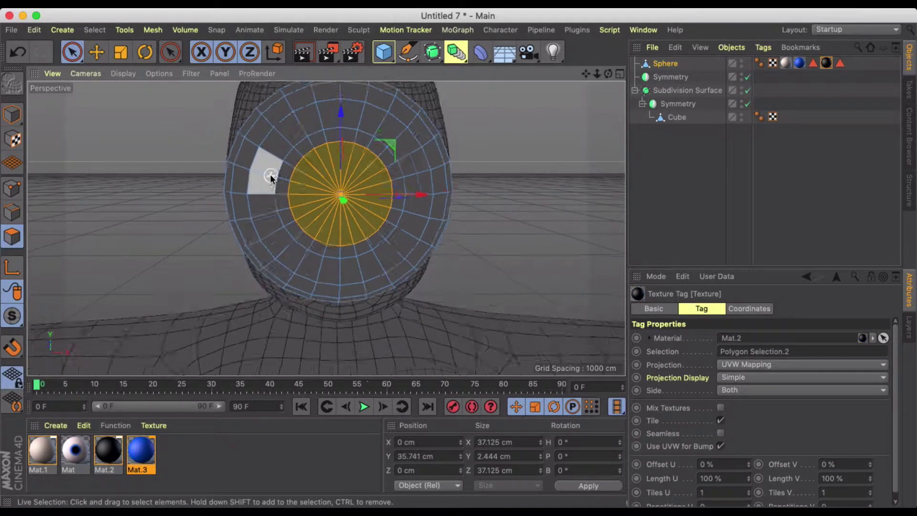
click(97, 54)
click(14, 116)
alt+drag(323, 190, 137, 78)
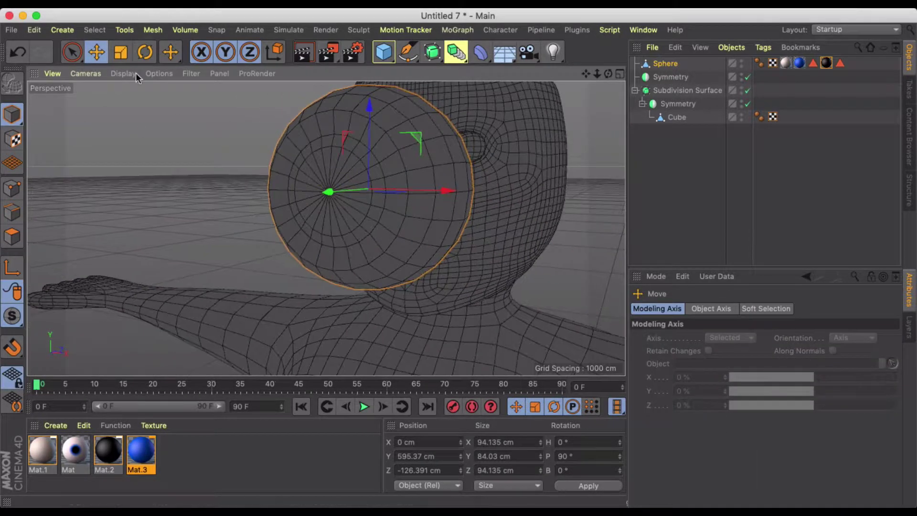
click(122, 73)
click(133, 90)
mouse_move(245, 154)
alt+mouse_down()
mouse_move(270, 179)
mouse_move(509, 189)
mouse_move(334, 175)
mouse_move(185, 186)
mouse_move(461, 185)
mouse_move(337, 188)
alt+mouse_up()
scroll(339, 186, down, 5)
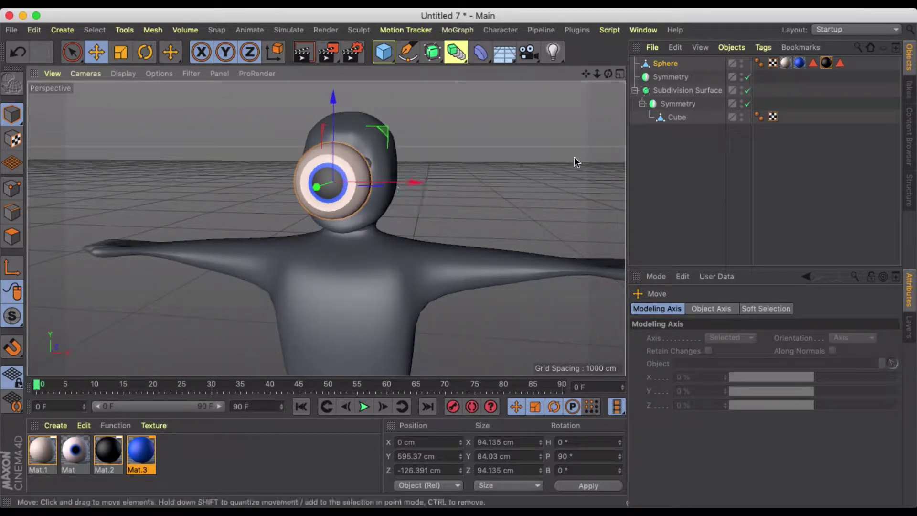
Scale the eyeball sphere down to about 40.5 cm wide and make it a child of the empty Symmetry object.
key(t)
drag(468, 155, 139, 185)
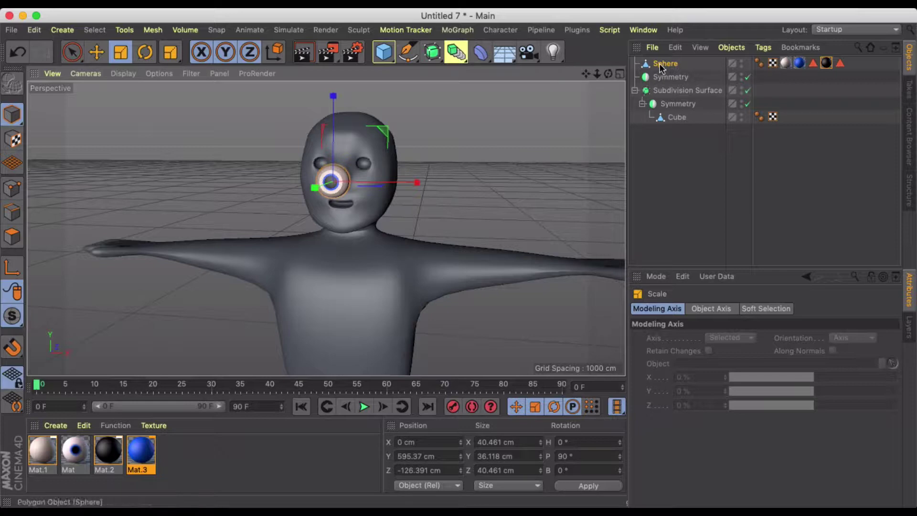
drag(665, 63, 665, 79)
scroll(328, 214, up, 3)
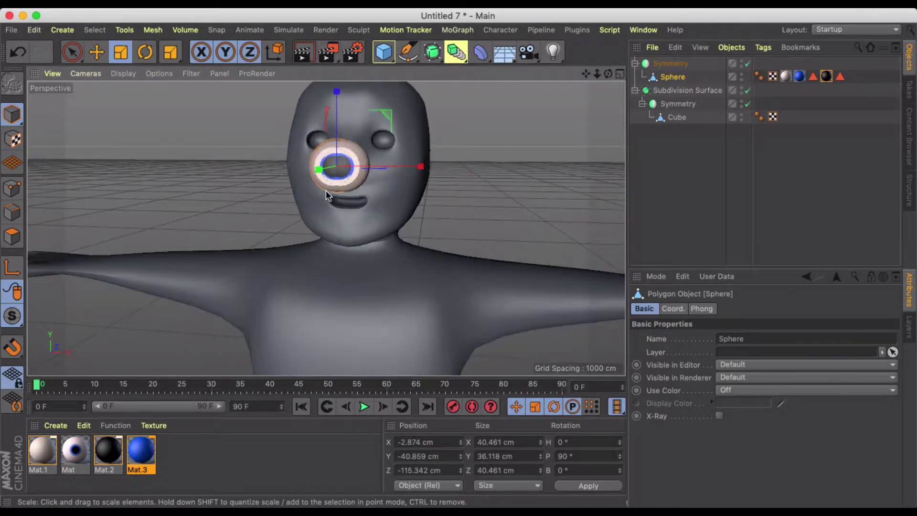
Move the mirrored eyeball into the character's eye socket, to about X 24.2, Y -25 and Z -57.9 cm.
key(e)
drag(412, 162, 449, 161)
alt+drag(395, 194, 309, 197)
drag(298, 165, 399, 84)
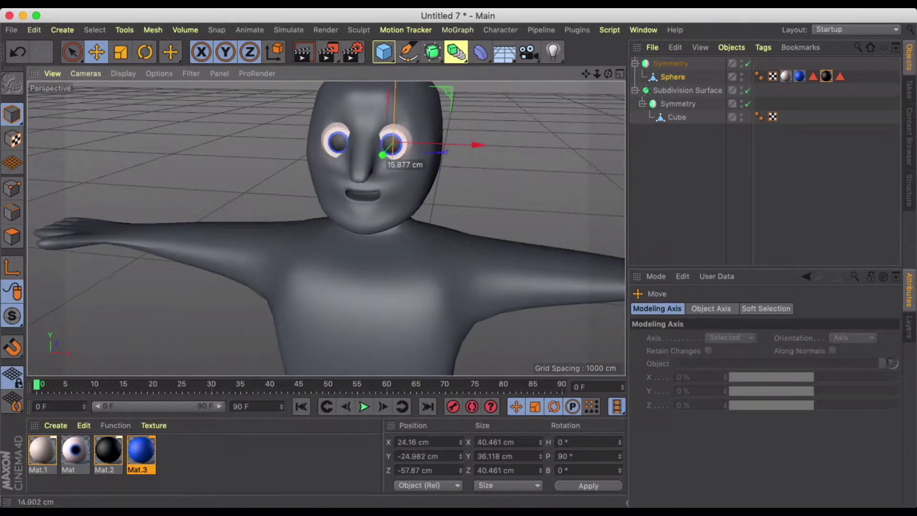
Scale the eyeball to about 32.4 cm wide and recenter it in the socket at about X 28.2, Y -20.6, Z -55.4 cm.
key(t)
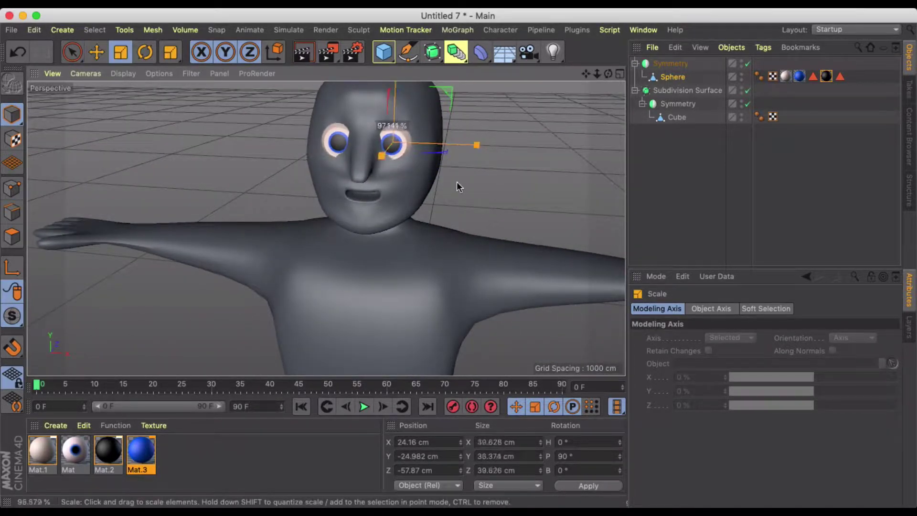
drag(457, 182, 369, 185)
scroll(370, 179, up, 5)
alt+middle_drag(380, 131, 372, 185)
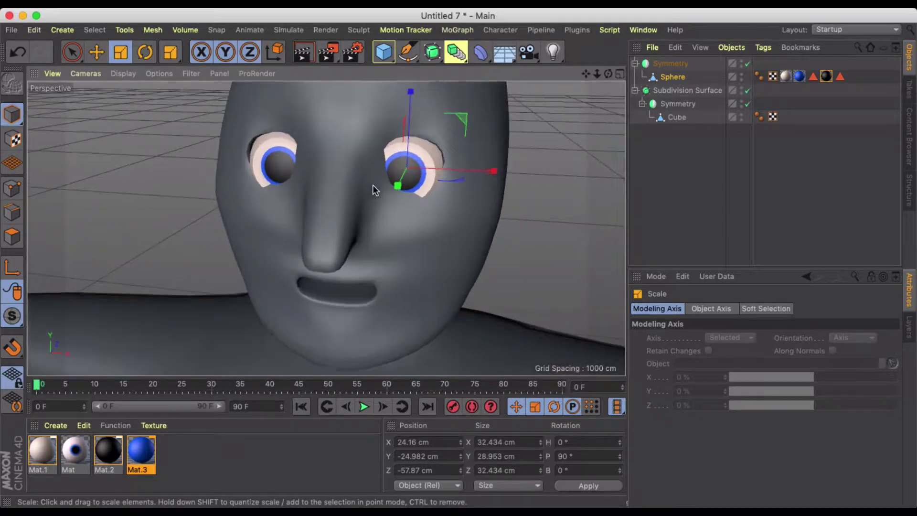
key(e)
drag(411, 93, 424, 79)
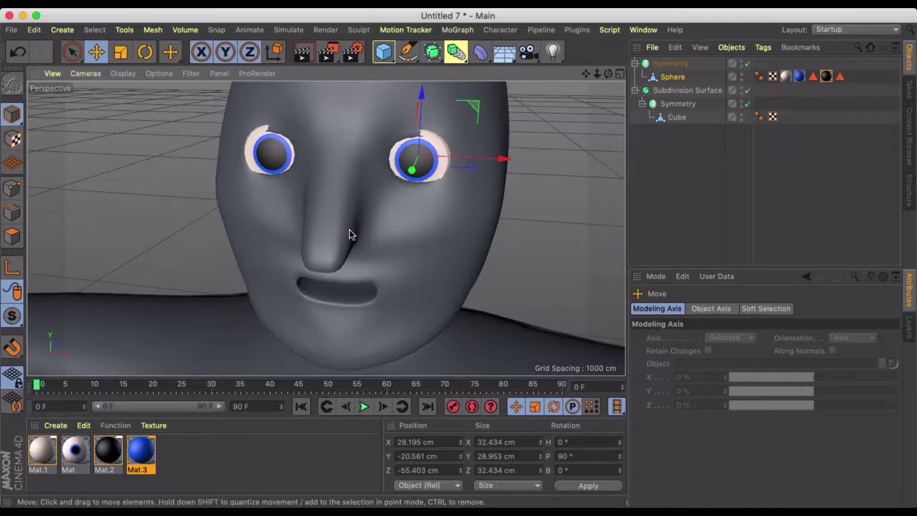
alt+drag(349, 229, 380, 221)
Shrink the eyeball further to about 26 cm wide, nudging its height slightly so it stays centered in the socket.
key(t)
drag(454, 216, 329, 211)
key(e)
drag(409, 98, 408, 98)
key(t)
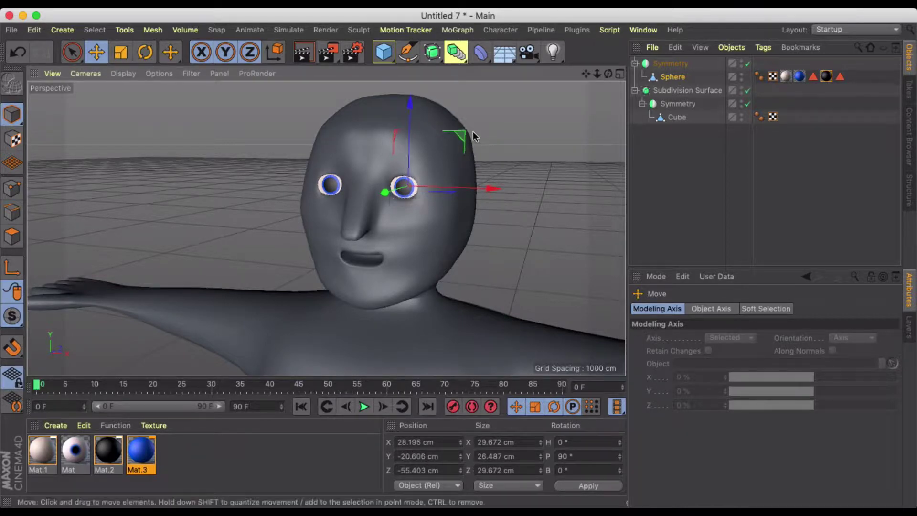
drag(512, 151, 442, 155)
key(e)
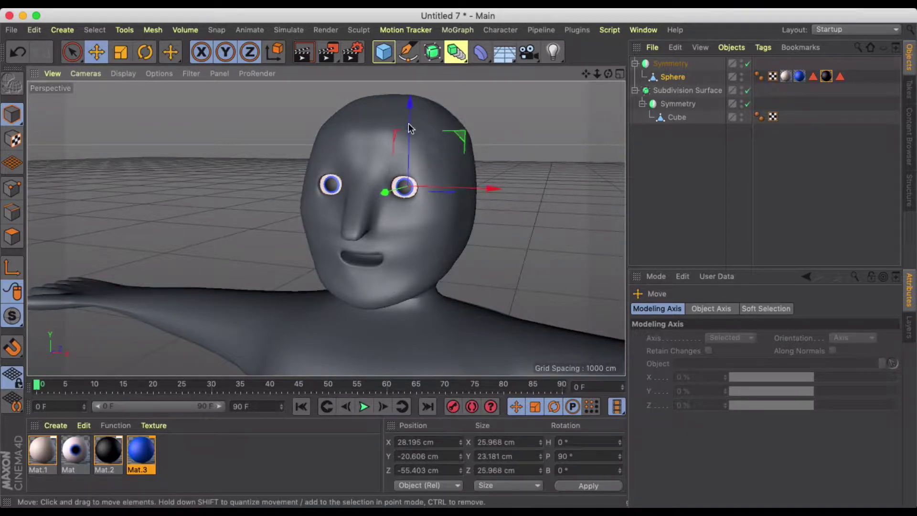
alt+drag(408, 123, 435, 133)
Render the active view of the character's upper body to check the eyes, and clear the object selection.
scroll(434, 177, down, 5)
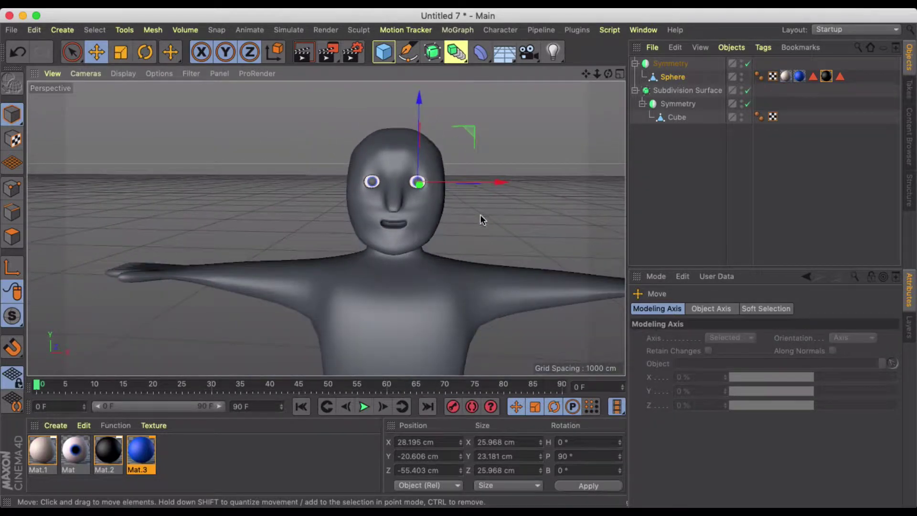
alt+middle_drag(479, 214, 415, 217)
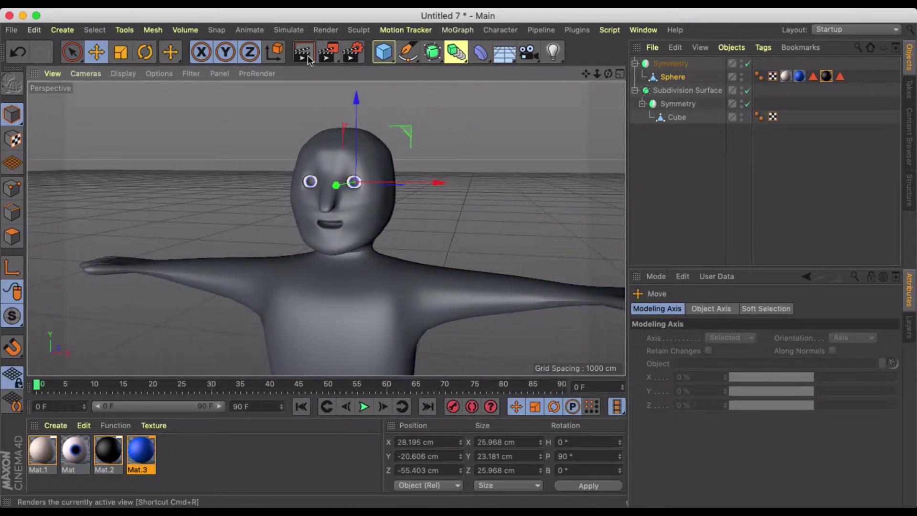
click(303, 52)
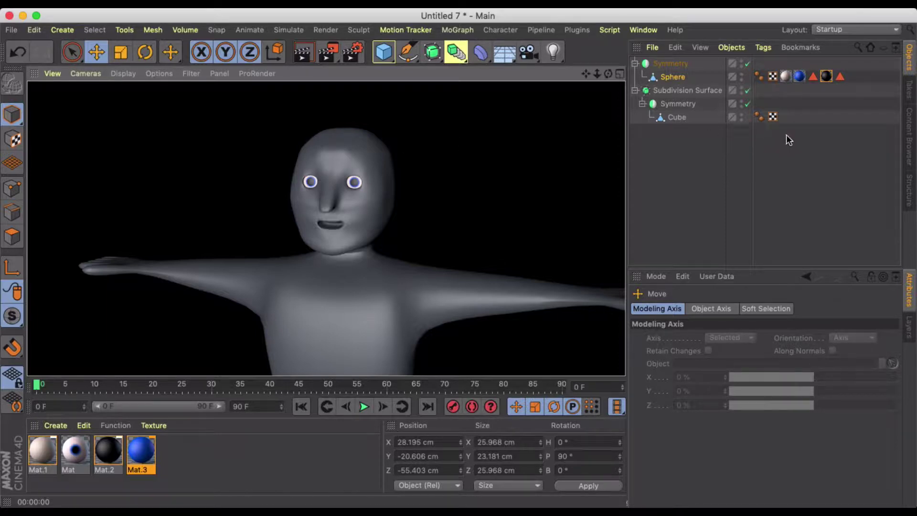
click(414, 213)
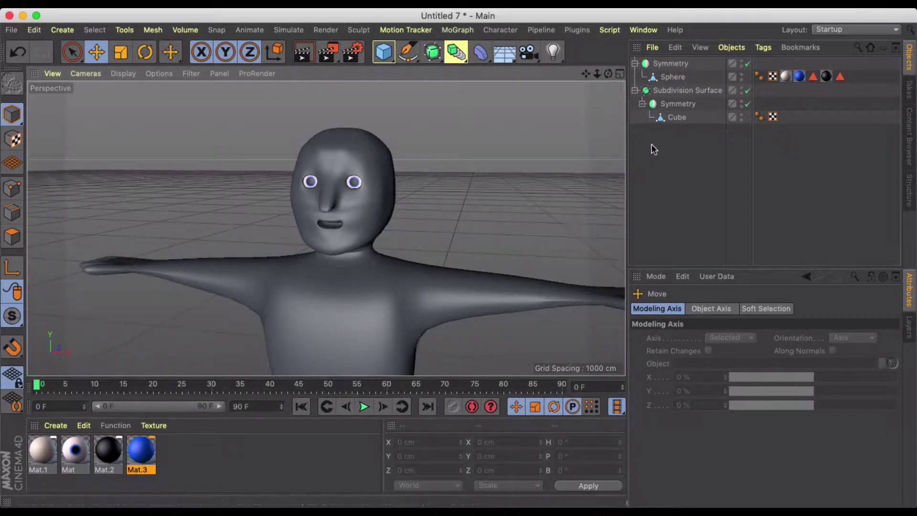
Duplicate the pale Mat.1 material and set the copy's color saturation S to 23 % for the skin.
drag(42, 451, 677, 118)
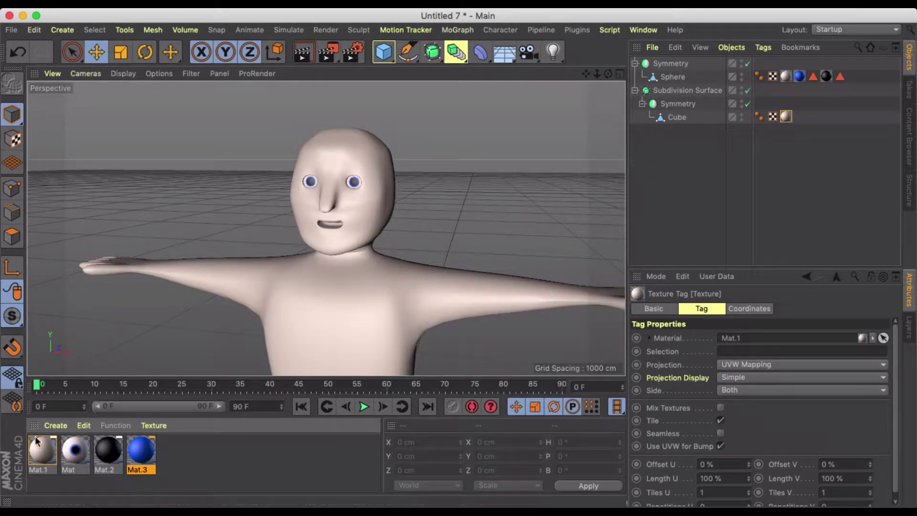
key(super+z)
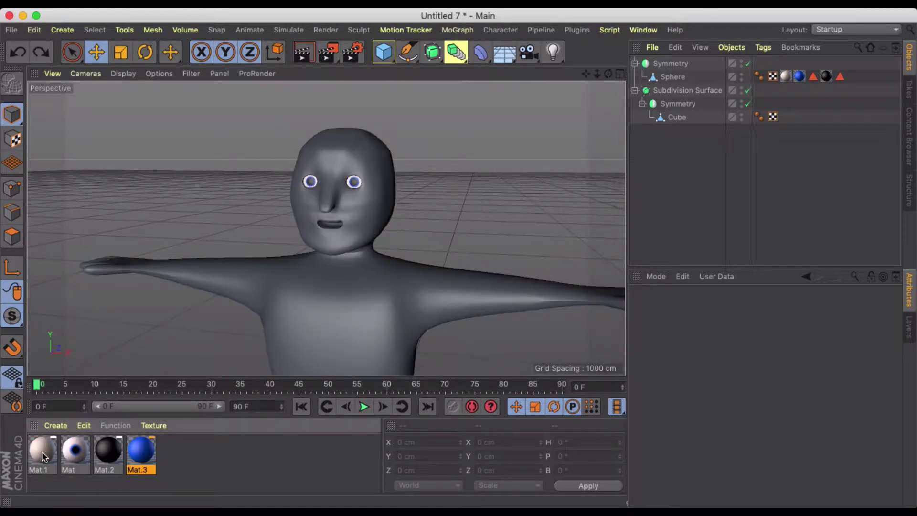
ctrl+drag(157, 446, 159, 449)
double_click(174, 451)
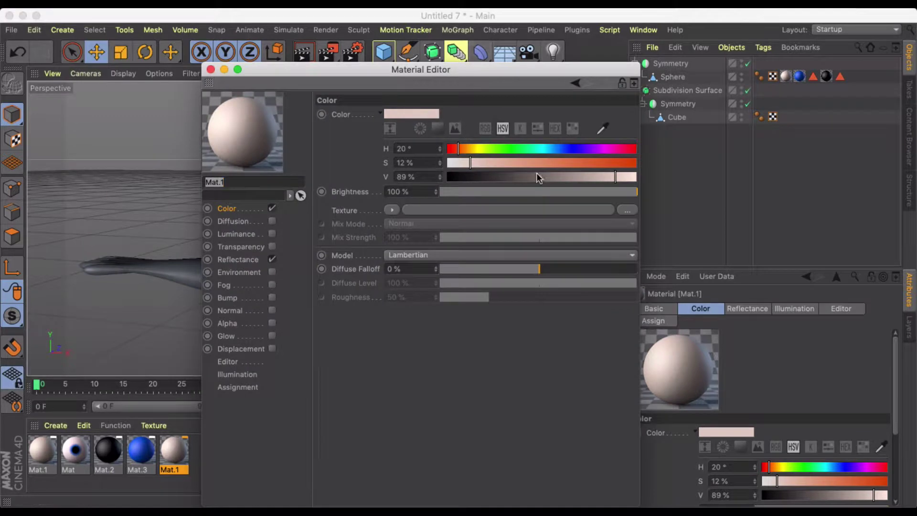
drag(521, 162, 495, 162)
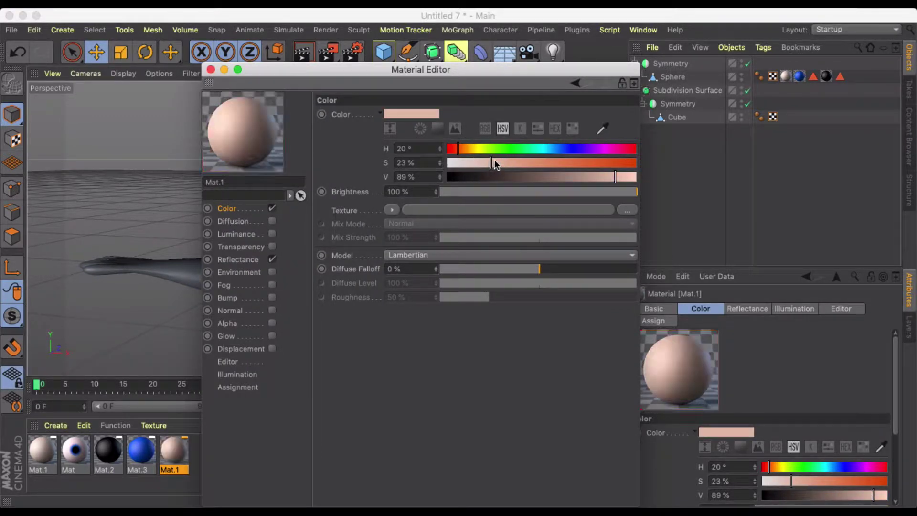
click(211, 70)
Apply the duplicated skin material to the body mesh Cube and clear the selection.
click(672, 118)
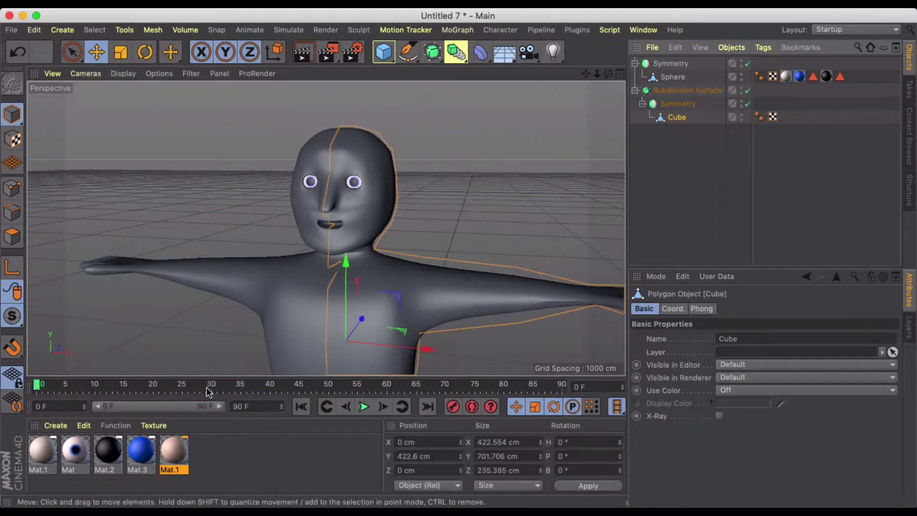
drag(673, 117, 677, 118)
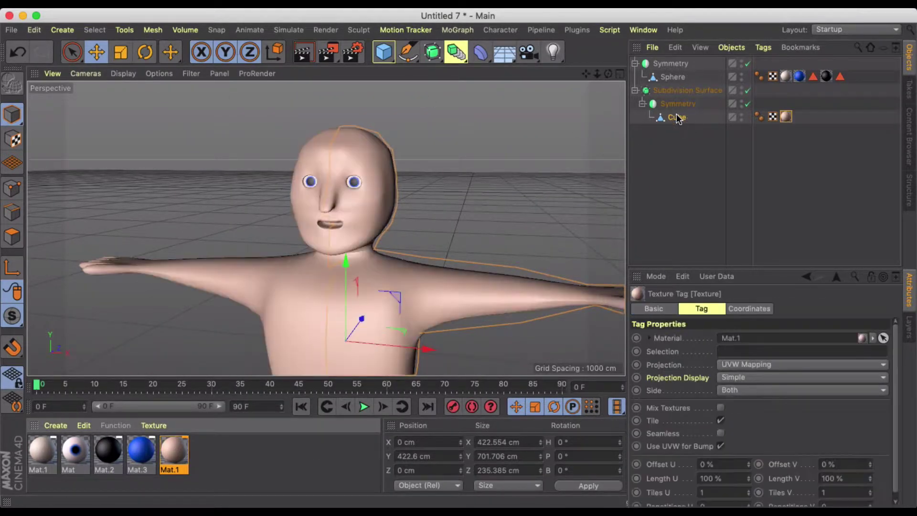
click(486, 210)
scroll(486, 210, down, 2)
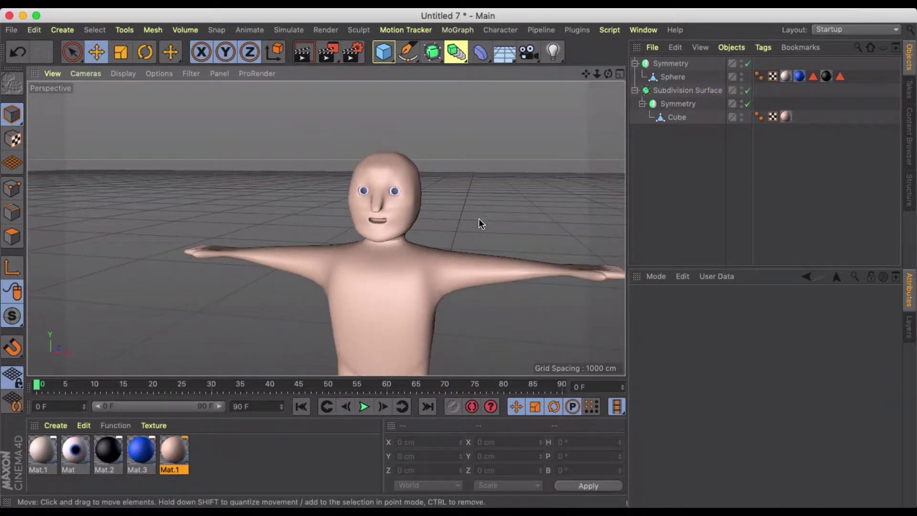
scroll(479, 219, up, 1)
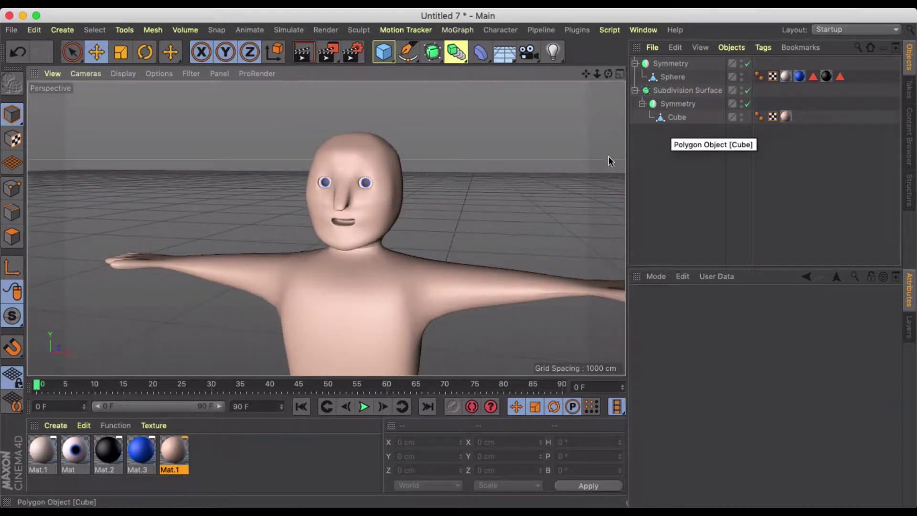
Darken the skin material to brown by setting its color to S 31 % and V 51 %.
double_click(174, 451)
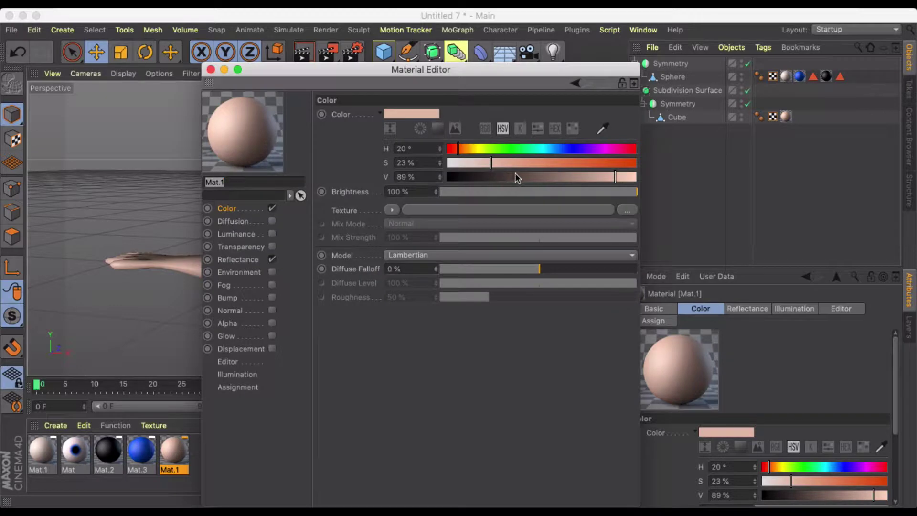
mouse_move(514, 162)
mouse_down()
mouse_move(544, 157)
mouse_move(506, 162)
mouse_up()
drag(613, 177, 543, 180)
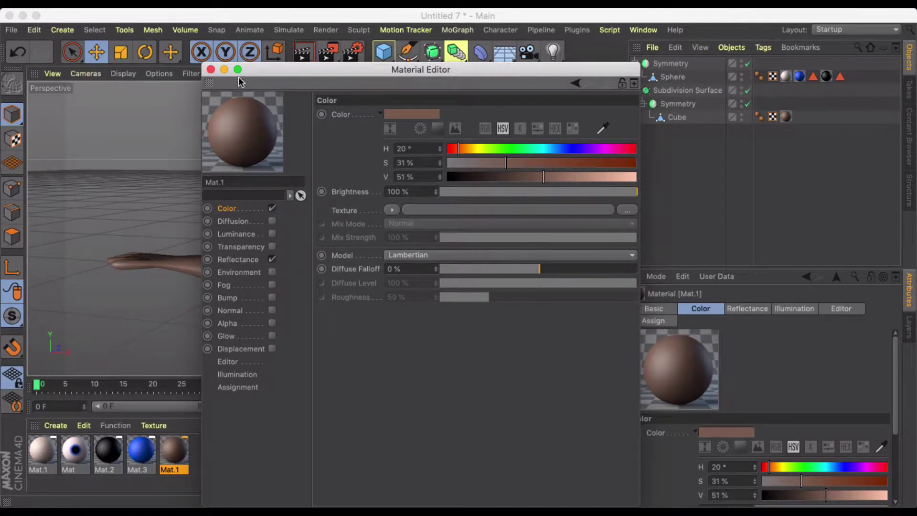
click(211, 69)
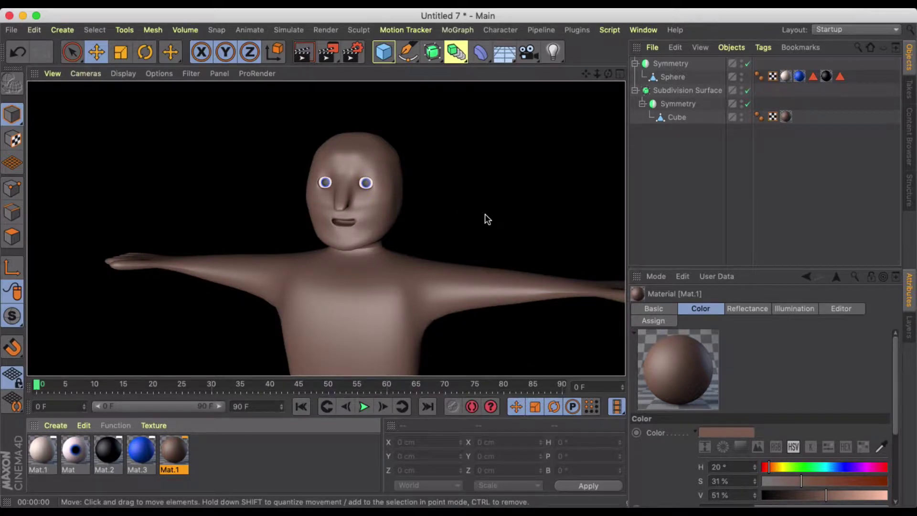
Render the brown-skinned character from a wider, angled view to check the new skin color.
scroll(485, 213, down, 5)
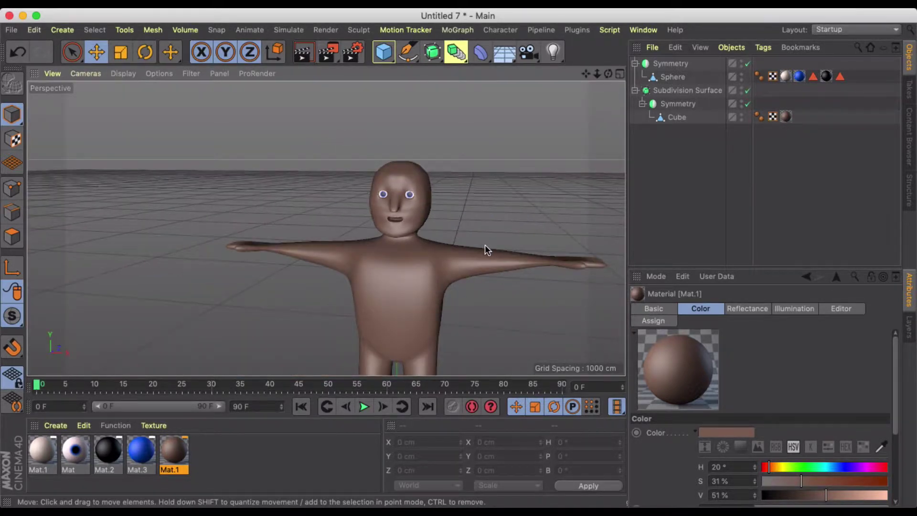
alt+drag(485, 244, 352, 115)
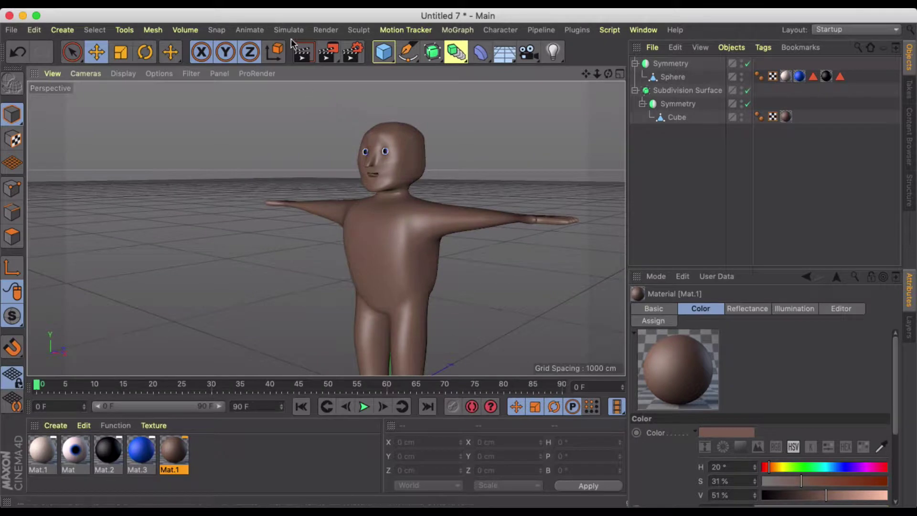
click(302, 52)
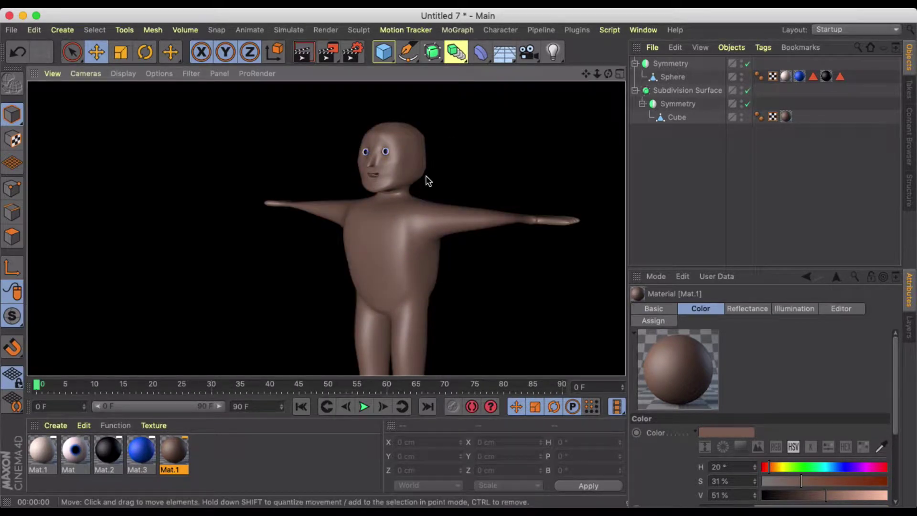
click(430, 175)
mouse_move(431, 176)
alt+mouse_down()
mouse_move(436, 187)
mouse_move(612, 188)
mouse_move(228, 191)
mouse_move(437, 190)
alt+mouse_up()
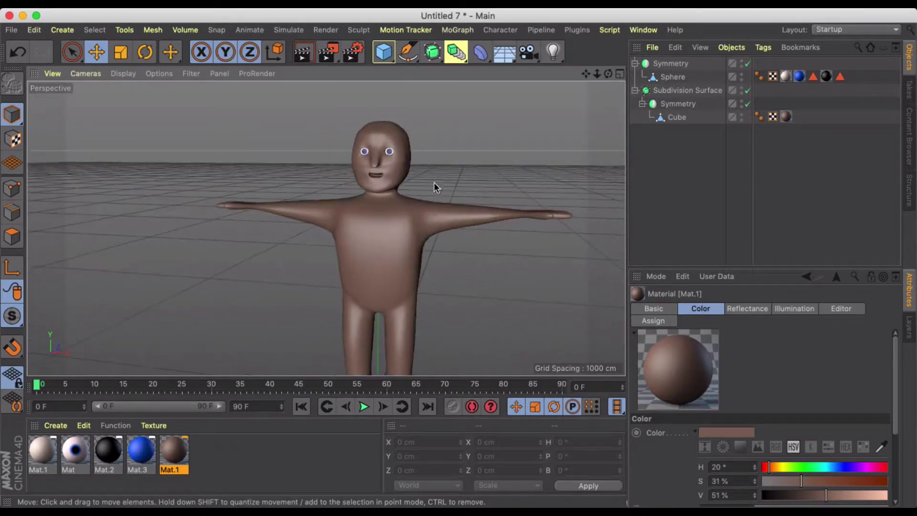
Add a Physical Sky to the scene and frame the character's upper body at an angle against it.
scroll(398, 175, up, 5)
alt+middle_drag(330, 205, 325, 229)
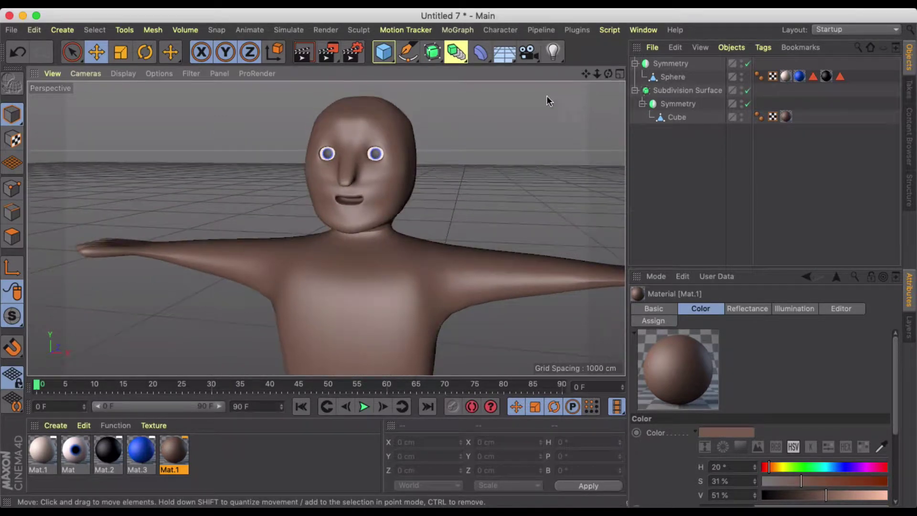
drag(506, 57, 659, 70)
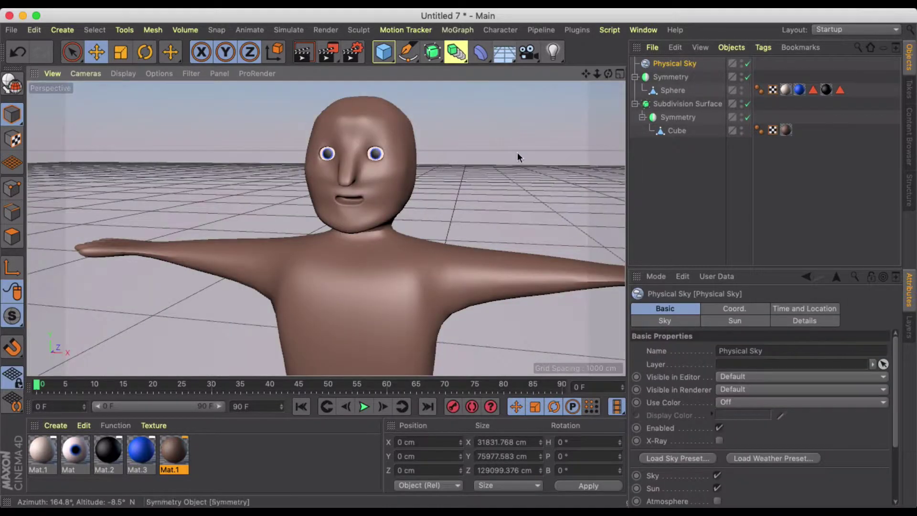
scroll(449, 200, down, 2)
alt+drag(449, 197, 420, 200)
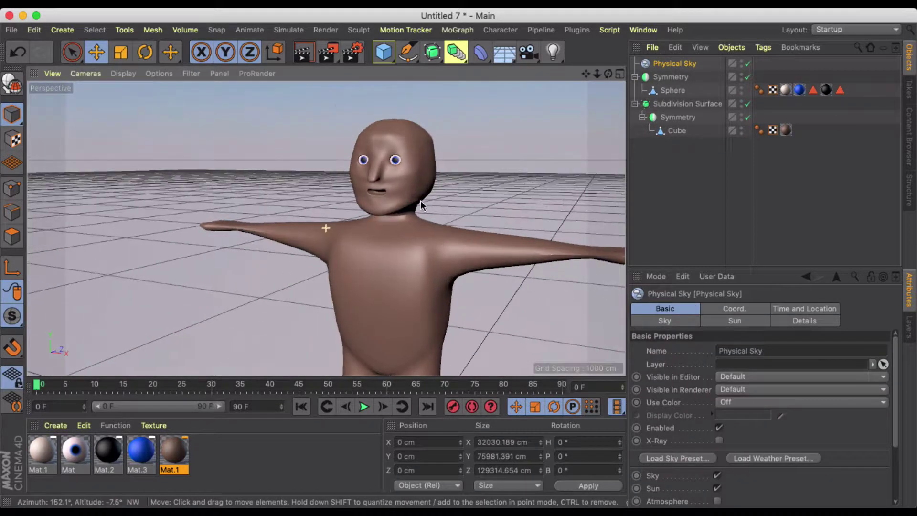
Render the character's upper body against the Physical Sky to check the lighting, and clear the object selection.
click(306, 53)
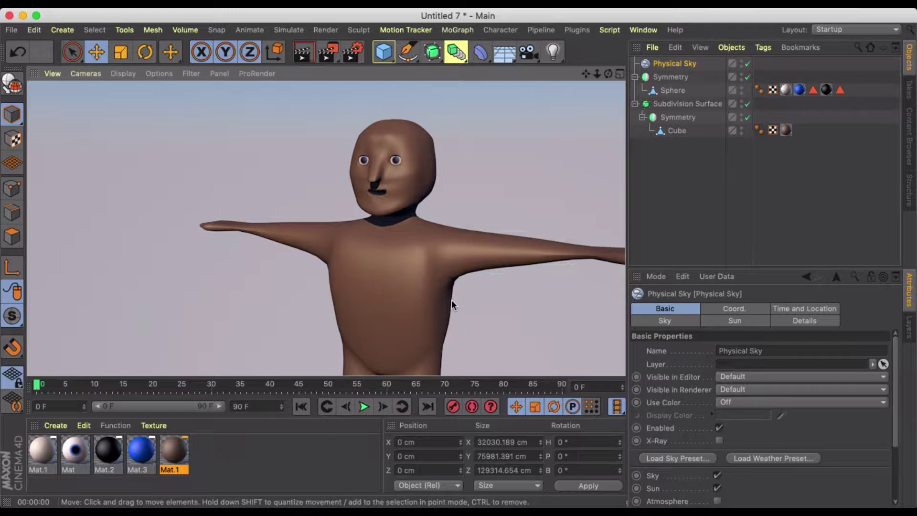
click(482, 164)
scroll(501, 201, down, 2)
alt+middle_drag(503, 201, 452, 170)
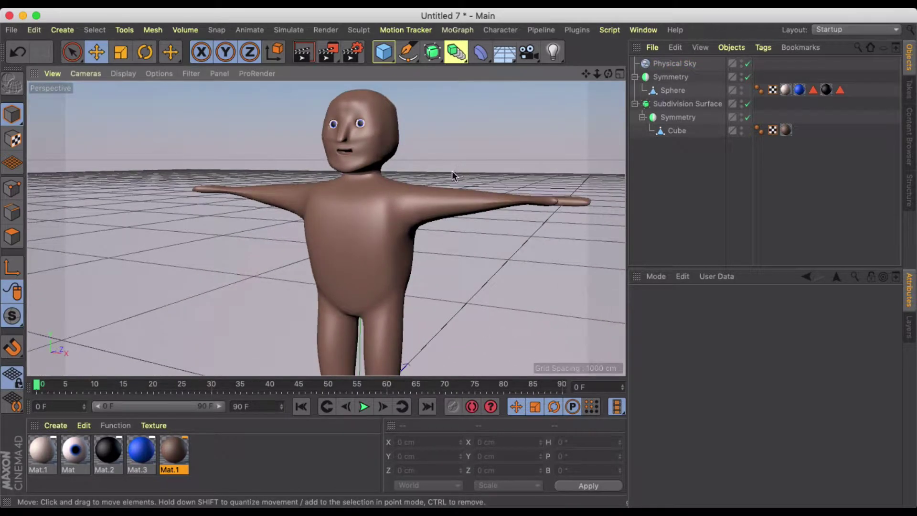
Examine the sky-lit character from several distances and angles, from the face to the full body.
alt+middle_drag(343, 132, 389, 206)
scroll(390, 205, up, 5)
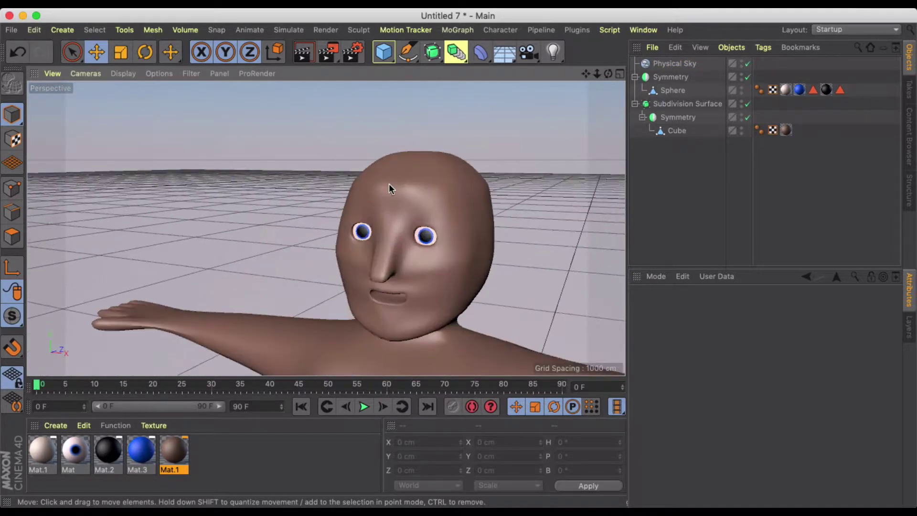
mouse_move(399, 203)
alt+mouse_down()
mouse_move(434, 233)
mouse_move(451, 234)
mouse_move(425, 199)
mouse_move(400, 206)
alt+mouse_up()
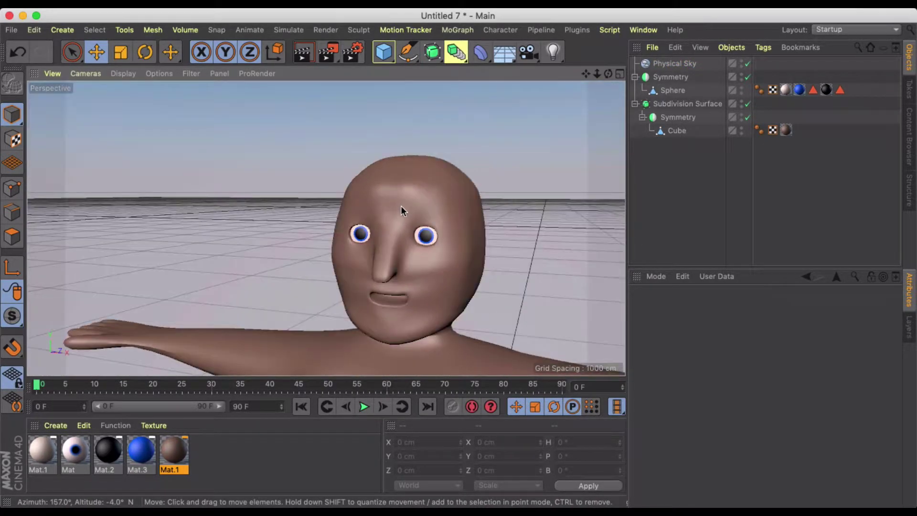
scroll(400, 206, down, 5)
alt+middle_drag(436, 251, 388, 196)
scroll(389, 197, down, 5)
alt+drag(389, 196, 402, 220)
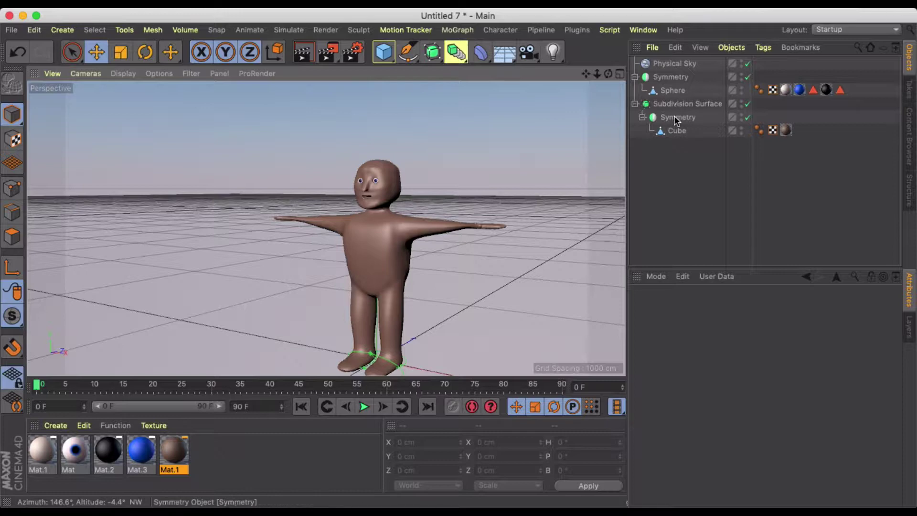
scroll(408, 240, up, 3)
scroll(362, 187, down, 5)
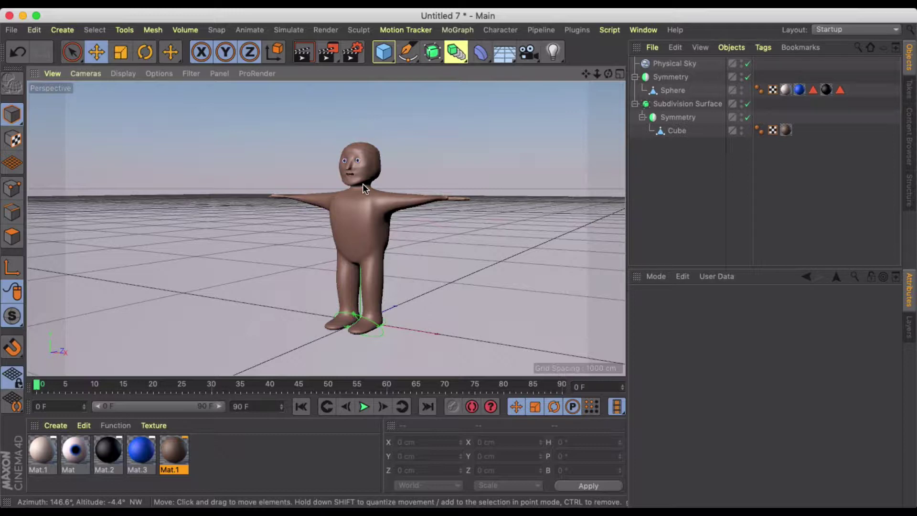
scroll(360, 182, up, 4)
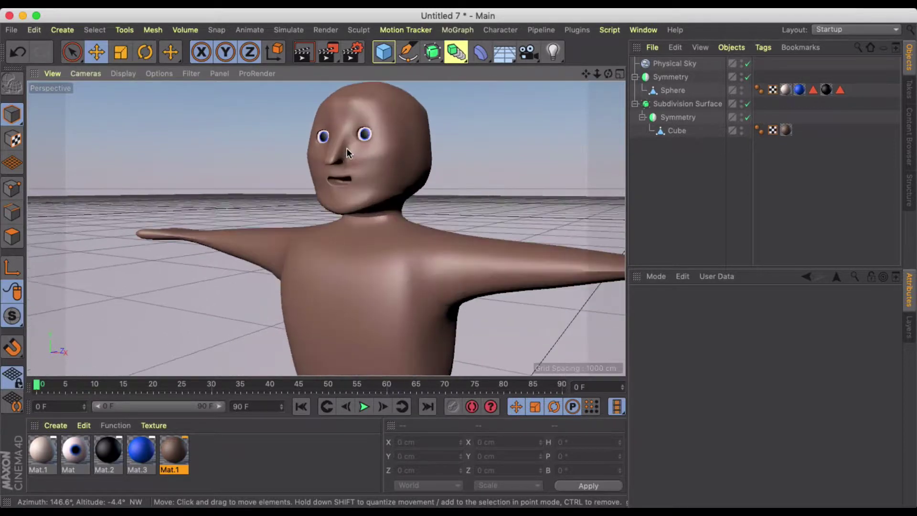
alt+drag(347, 149, 362, 167)
alt+middle_drag(426, 149, 431, 199)
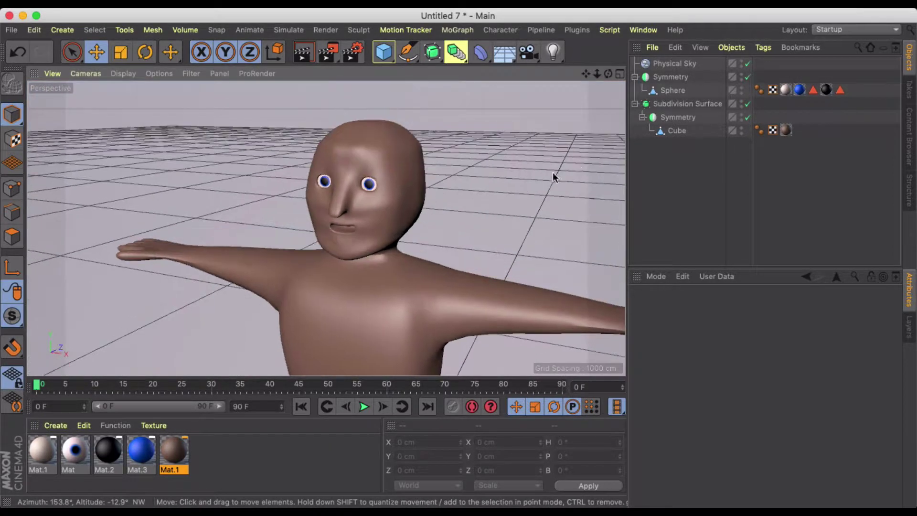
Try converting the body's Subdivision Surface to an editable mesh and opening its Cube for polygon editing at the head.
click(687, 103)
key(c)
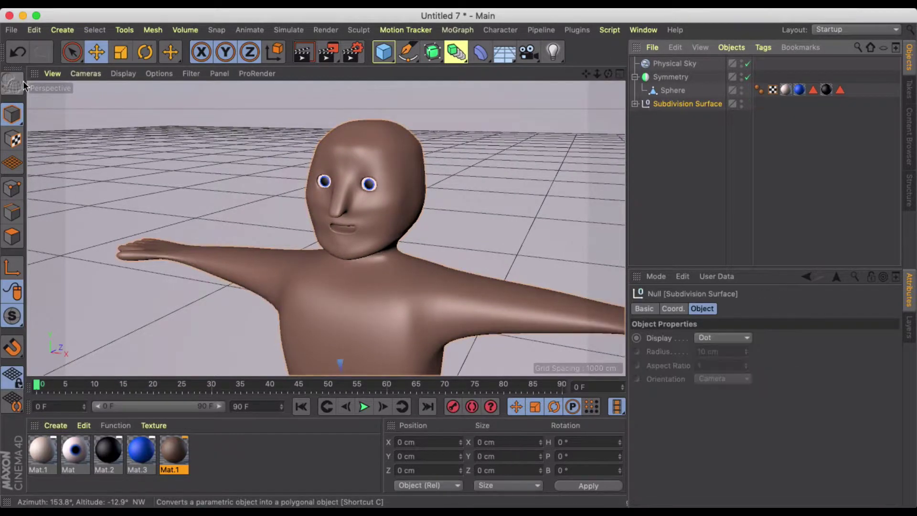
click(635, 104)
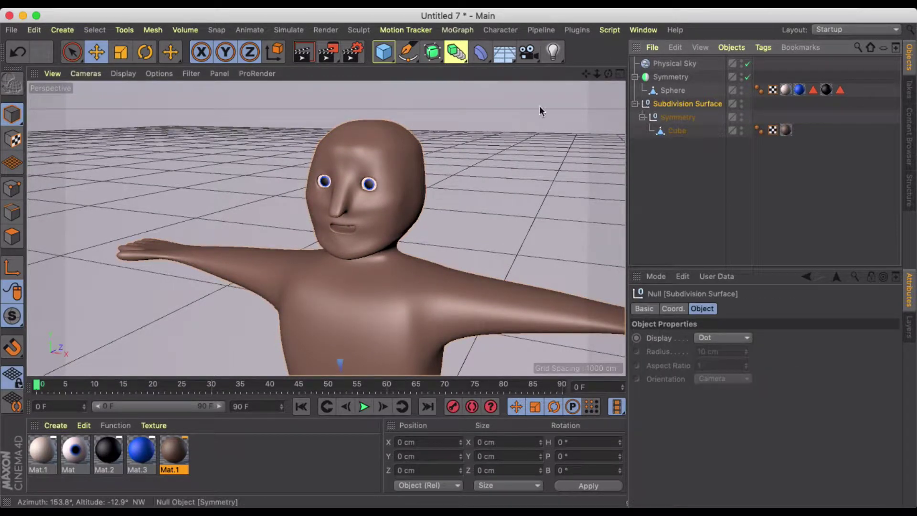
click(10, 239)
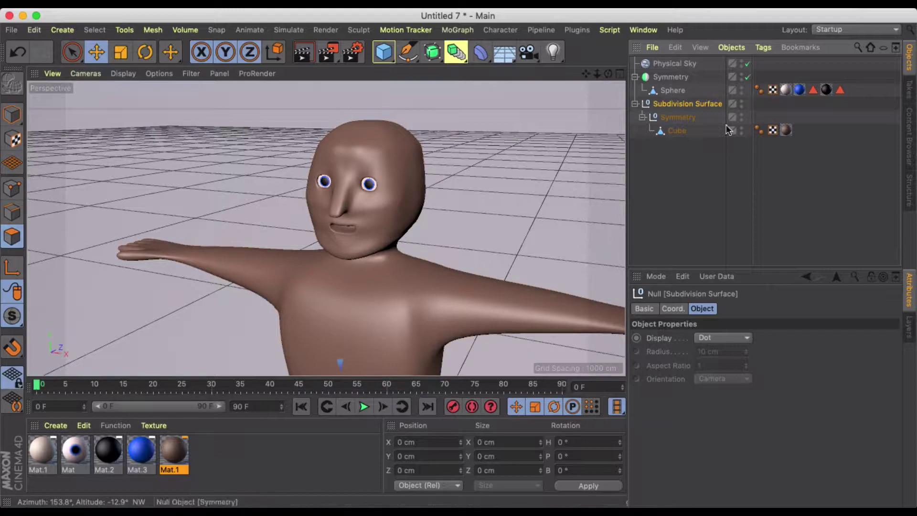
click(411, 178)
alt+drag(355, 196, 412, 185)
click(420, 199)
alt+middle_drag(344, 150, 404, 405)
scroll(342, 210, up, 2)
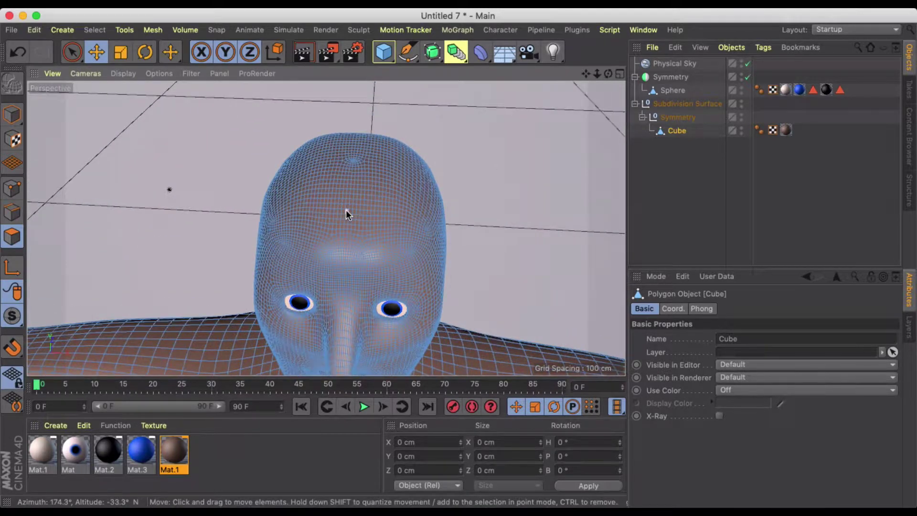
Try selecting the polygons covering the top of the head using Live Selection with a radius of 42.
click(74, 51)
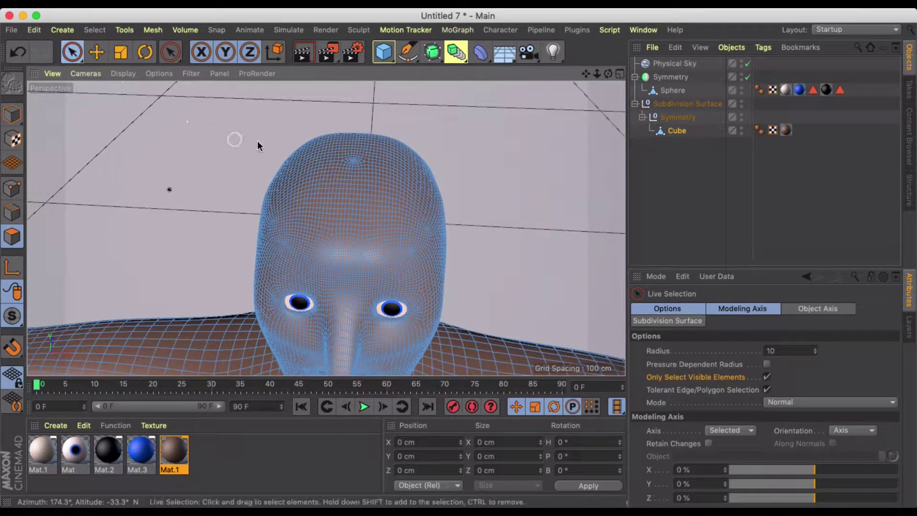
click(815, 348)
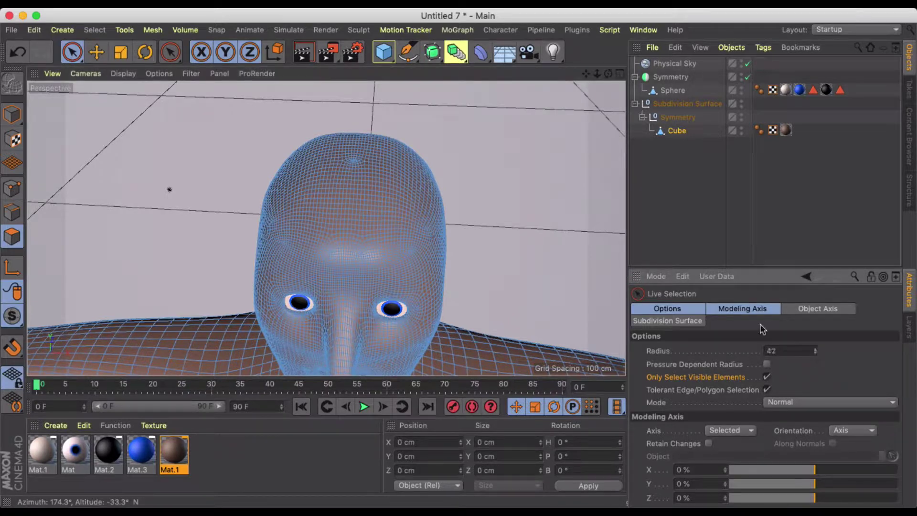
mouse_move(315, 183)
alt+mouse_down()
mouse_move(385, 181)
mouse_move(393, 168)
mouse_move(334, 191)
mouse_move(291, 184)
mouse_move(330, 142)
mouse_move(230, 178)
mouse_move(230, 210)
alt+mouse_up()
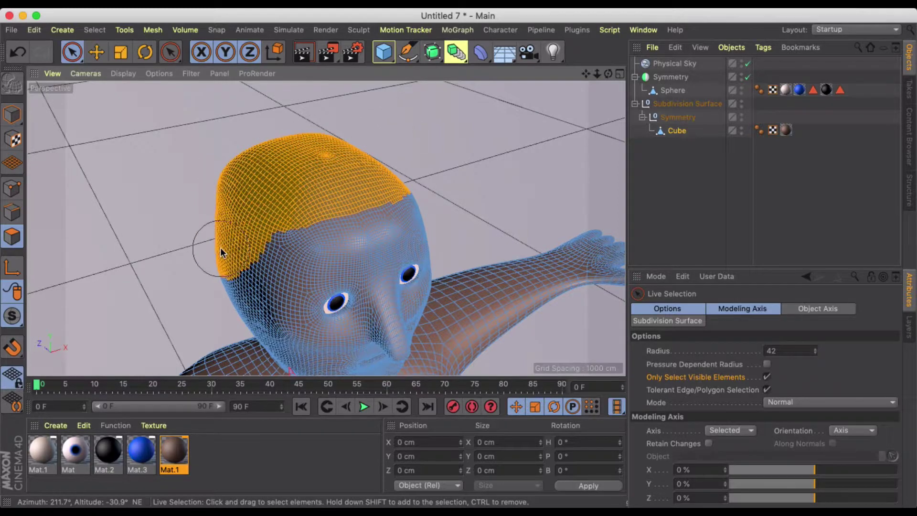
drag(272, 182, 271, 184)
mouse_move(351, 147)
alt+mouse_down()
mouse_move(237, 154)
mouse_move(154, 143)
alt+mouse_up()
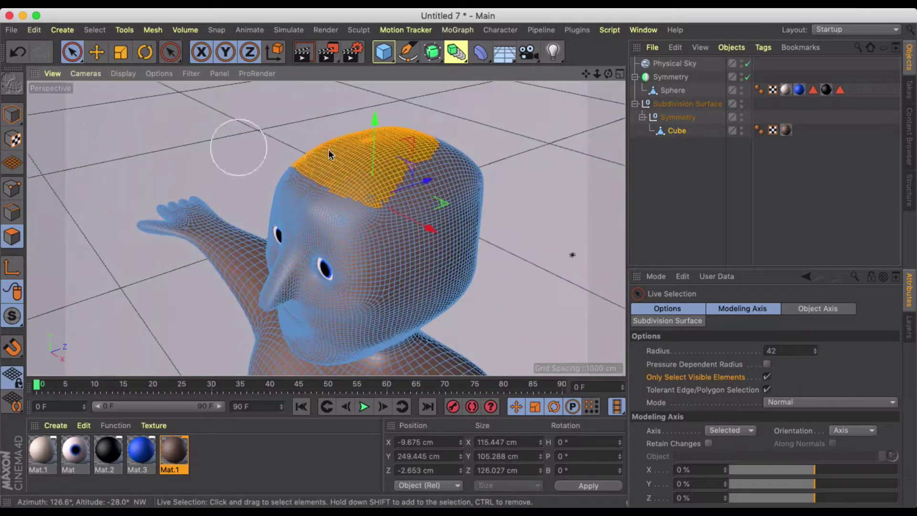
Undo the scalp polygon selection and the conversion of the Subdivision Surface to an editable object.
key(super+z)
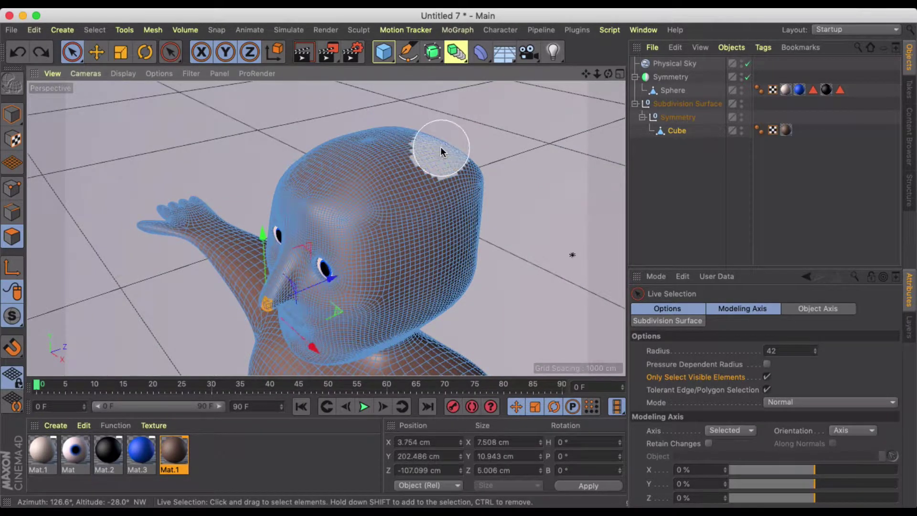
key(super+z)
key(super+z)
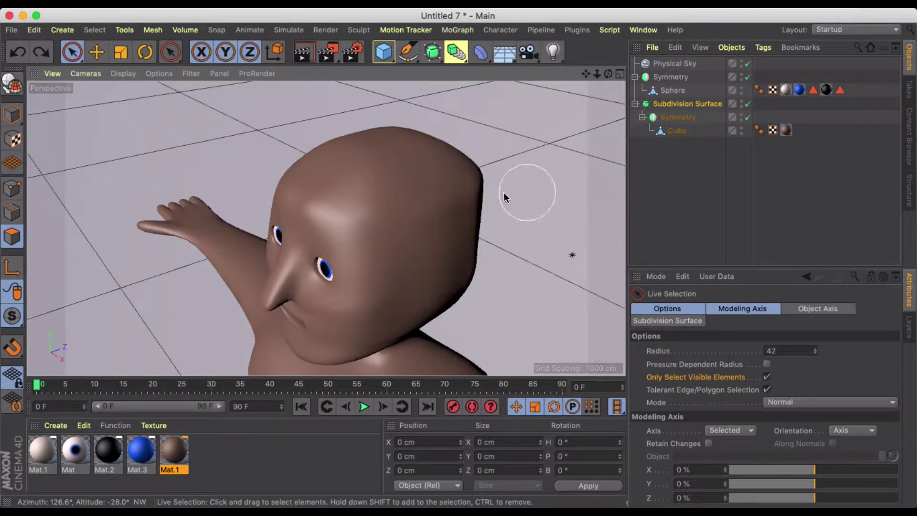
Select the single polygon of the Cube at the middle of the head's side, where the ear belongs.
click(103, 51)
alt+drag(272, 194, 407, 254)
alt+middle_drag(407, 253, 366, 188)
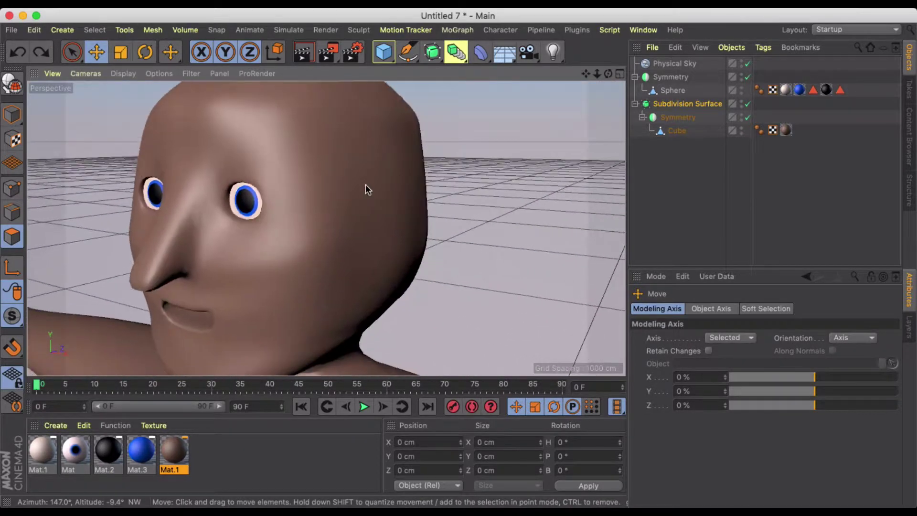
click(674, 131)
alt+drag(80, 246, 415, 229)
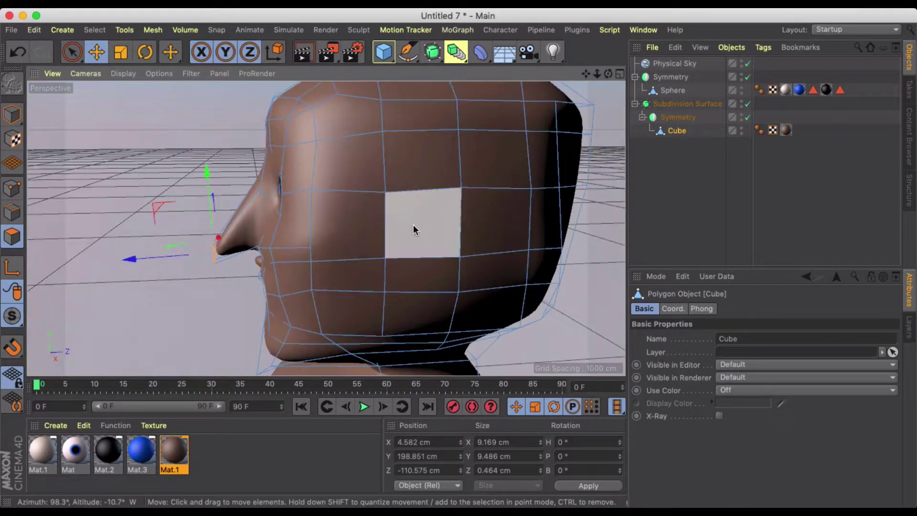
click(422, 231)
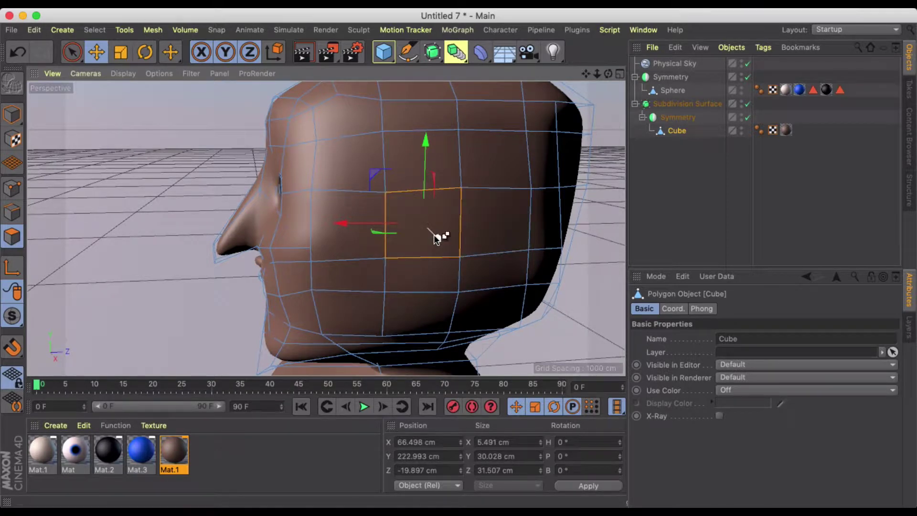
Extrude the selected side polygon outward as an ear, enlarge it to about 45 by 47 cm, and undo the excess enlargement.
drag(434, 238, 718, 86)
key(t)
alt+drag(383, 220, 548, 113)
key(e)
drag(488, 230, 447, 217)
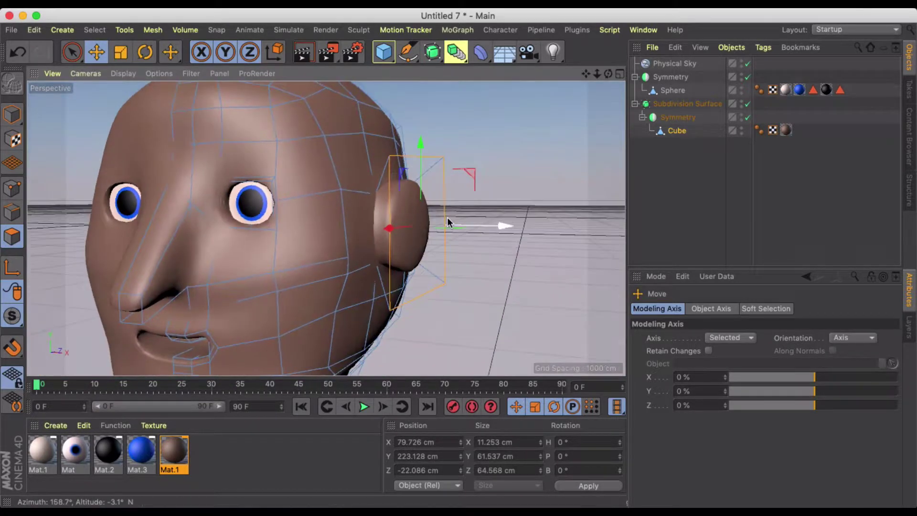
key(super+z)
key(super+z)
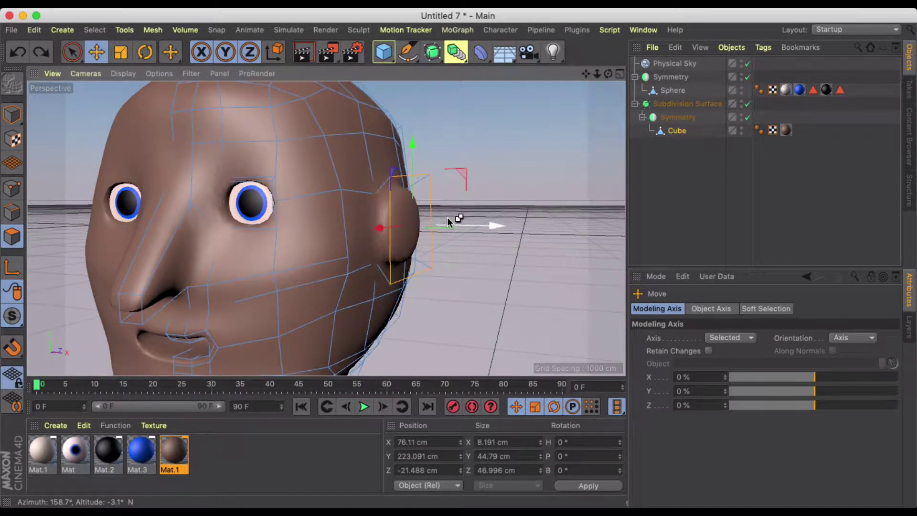
Inset the ear's outer polygon using Extrude Inner with an offset of 1.445 cm.
alt+right_drag(386, 218, 417, 222)
alt+drag(417, 222, 299, 234)
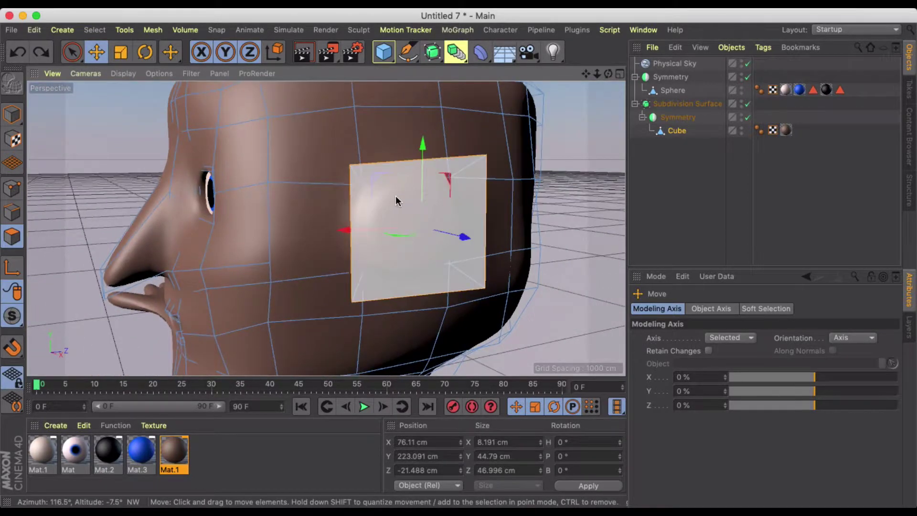
right_click(396, 196)
click(431, 305)
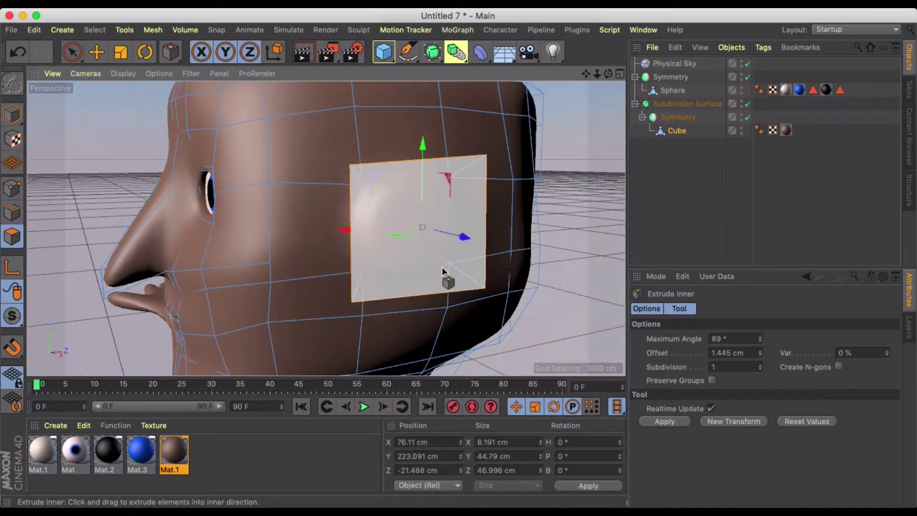
click(668, 427)
Scale the ear's inset polygon down to about 24 by 26 cm and push it inward to hollow the ear.
scroll(403, 199, up, 5)
mouse_move(405, 224)
alt+mouse_down()
mouse_move(415, 223)
mouse_move(406, 224)
alt+mouse_up()
key(t)
drag(577, 207, 448, 239)
key(e)
alt+drag(448, 240, 362, 220)
scroll(313, 206, down, 5)
scroll(311, 216, down, 3)
alt+drag(291, 215, 309, 196)
scroll(393, 181, up, 4)
Reshape the ear by lowering its lower front corner point to about Y 191 cm and raising the lower rear one to about Y 212 cm.
click(12, 188)
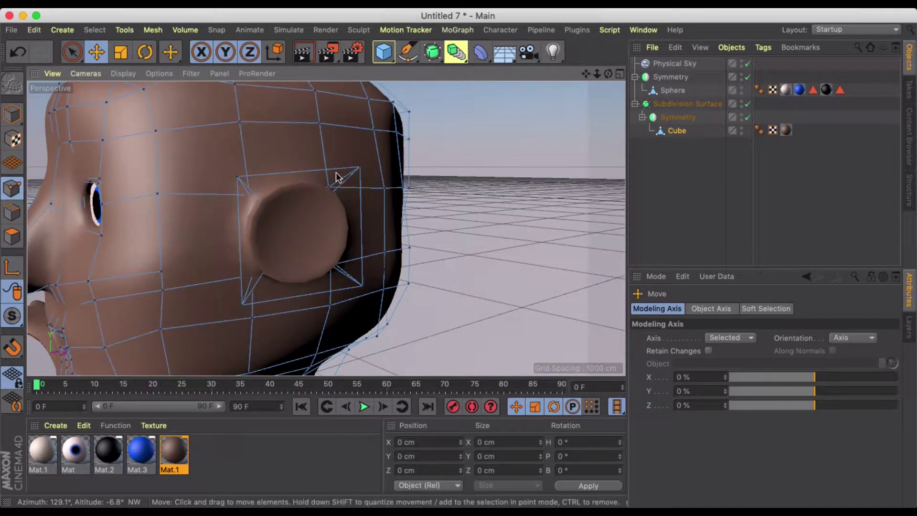
click(358, 167)
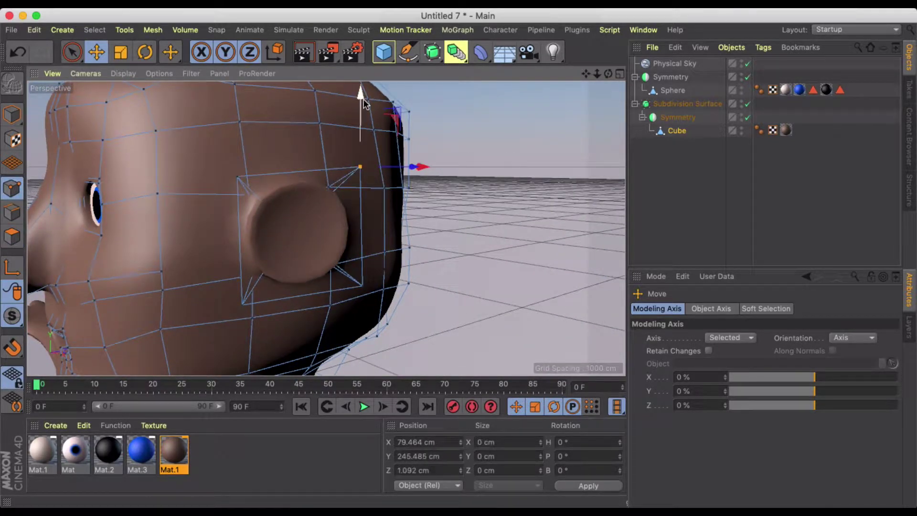
drag(244, 306, 237, 252)
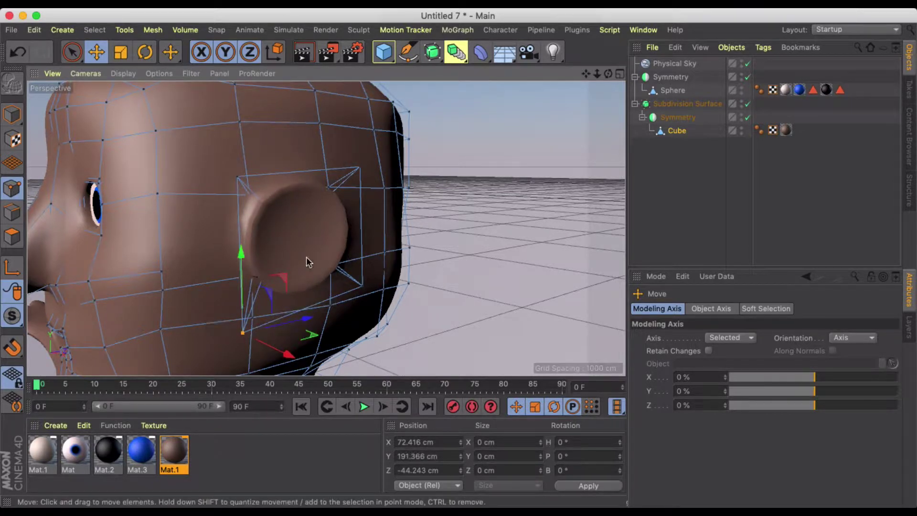
click(362, 284)
drag(362, 205, 365, 183)
alt+drag(363, 191, 344, 221)
scroll(290, 224, up, 3)
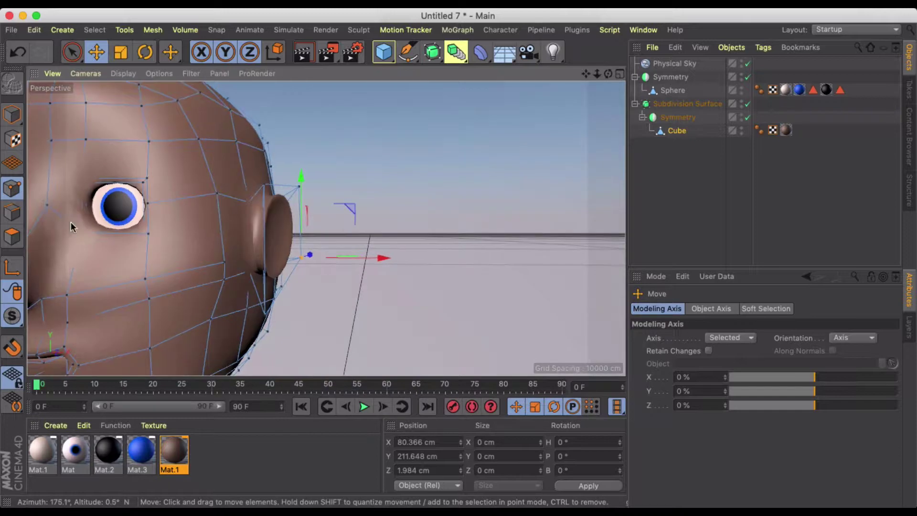
Set the Live Selection radius to 10 and select the ear's polygons, including its hollow centre and outer ring.
click(12, 237)
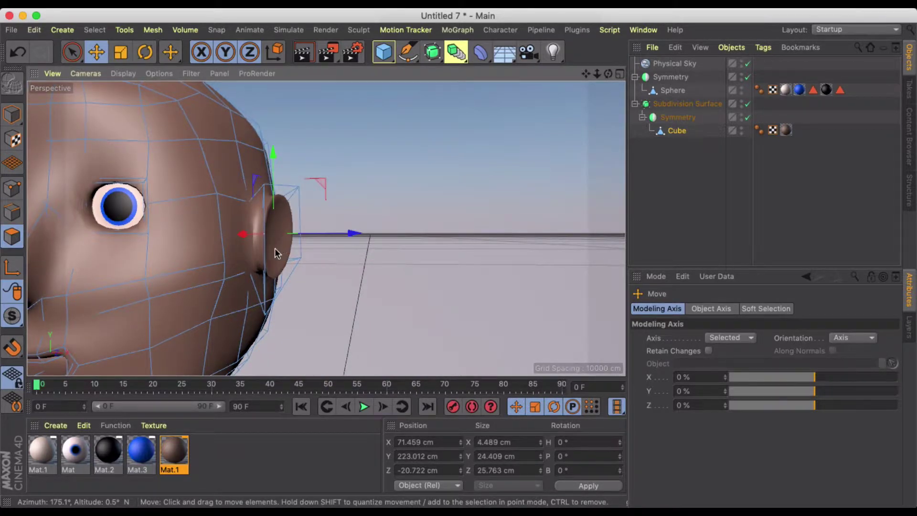
alt+drag(274, 247, 274, 230)
scroll(274, 229, up, 2)
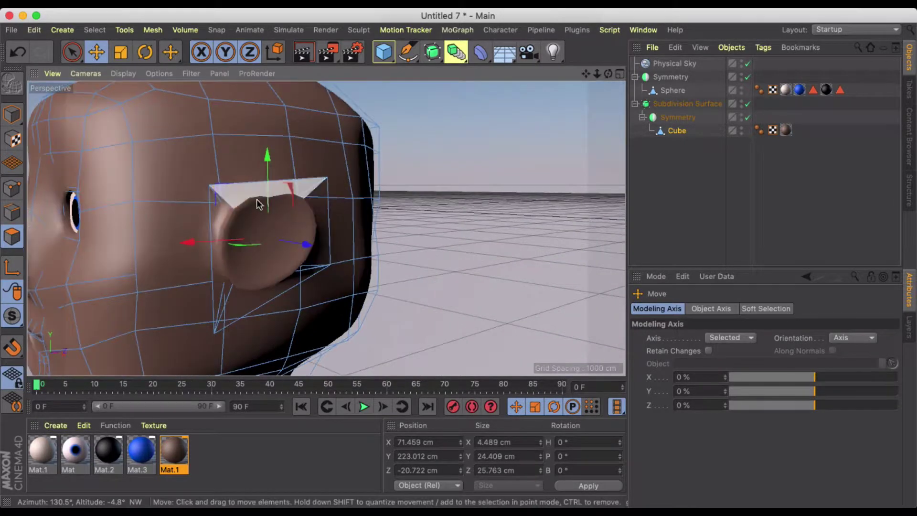
click(72, 52)
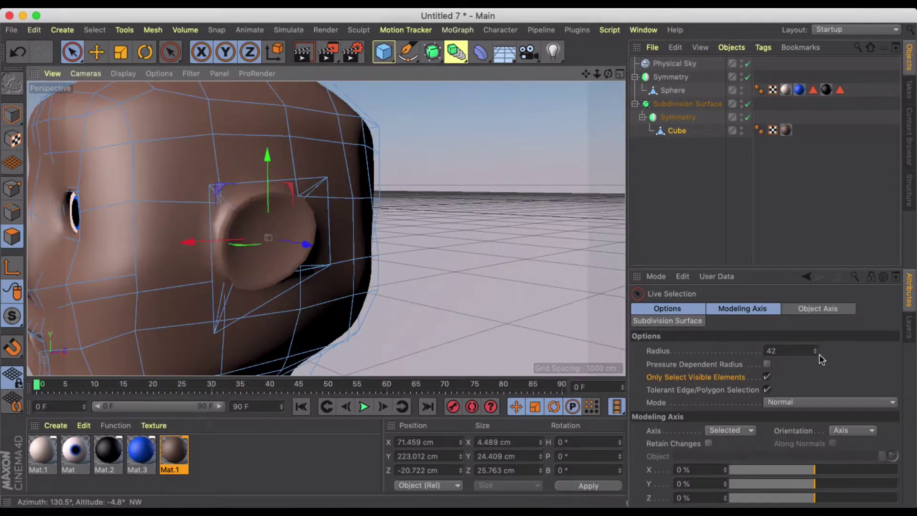
drag(788, 351, 710, 352)
text(10)
key(Return)
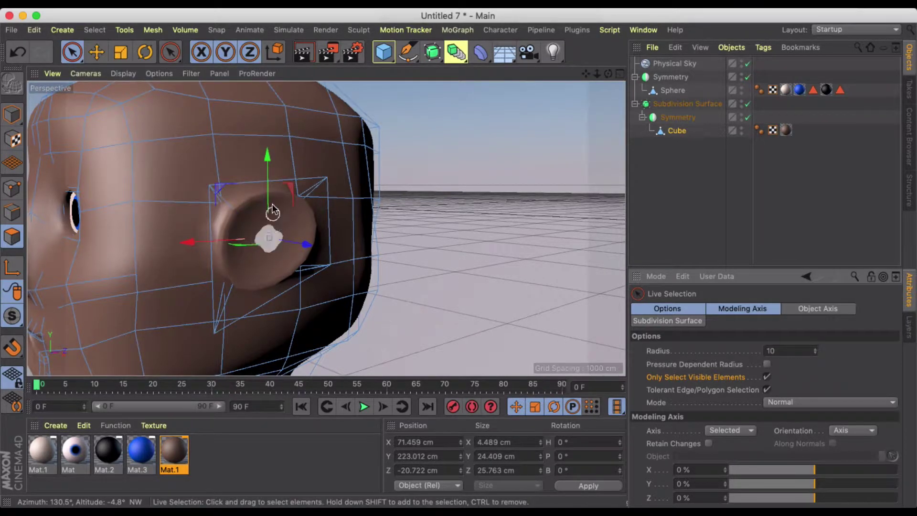
click(240, 260)
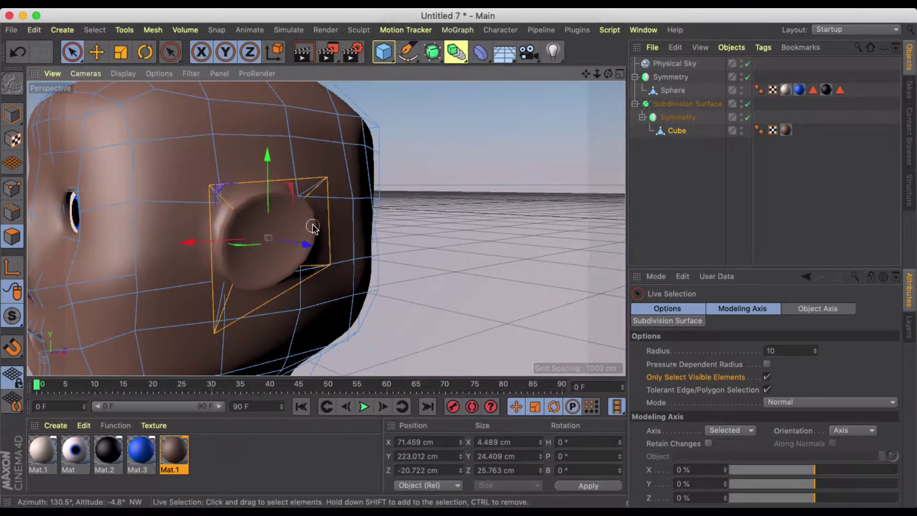
Rotate the selected ear polygons about the vertical axis to angle the ear away from the head.
alt+drag(313, 228, 371, 219)
key(r)
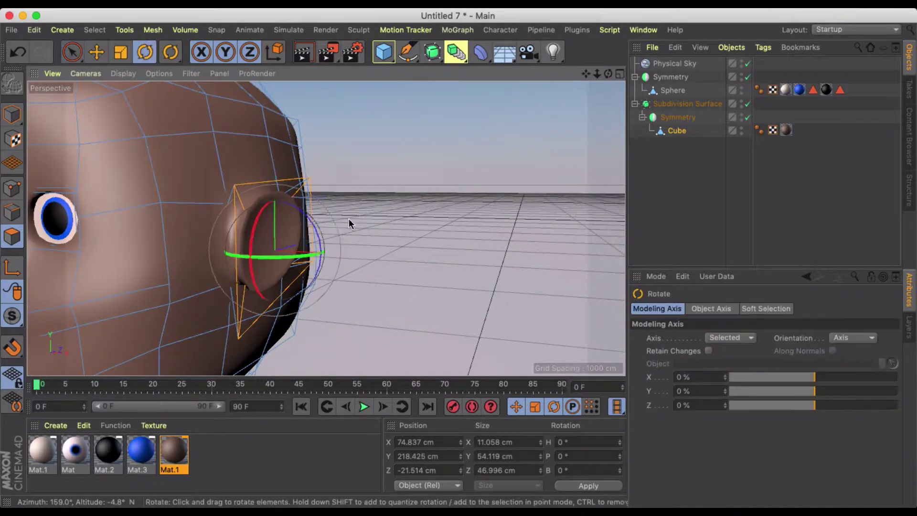
drag(281, 255, 201, 245)
scroll(280, 244, down, 10)
alt+right_drag(271, 231, 297, 225)
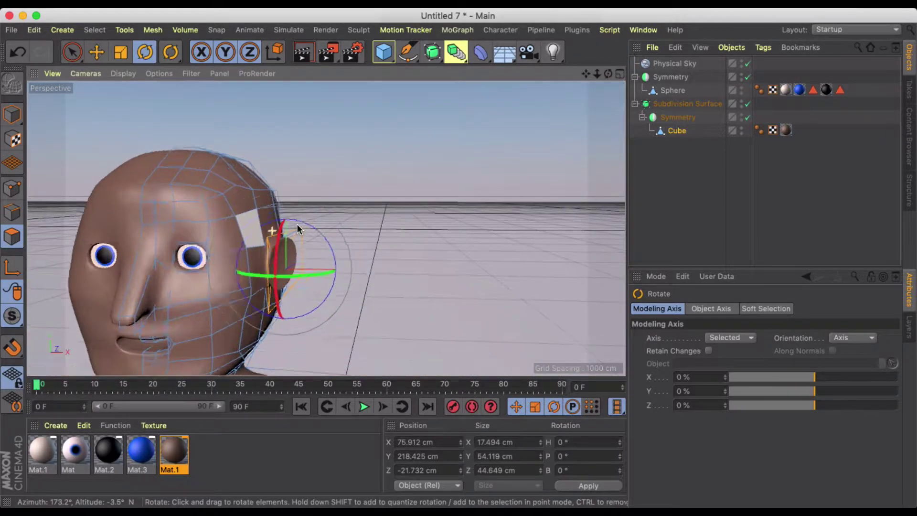
scroll(297, 229, up, 3)
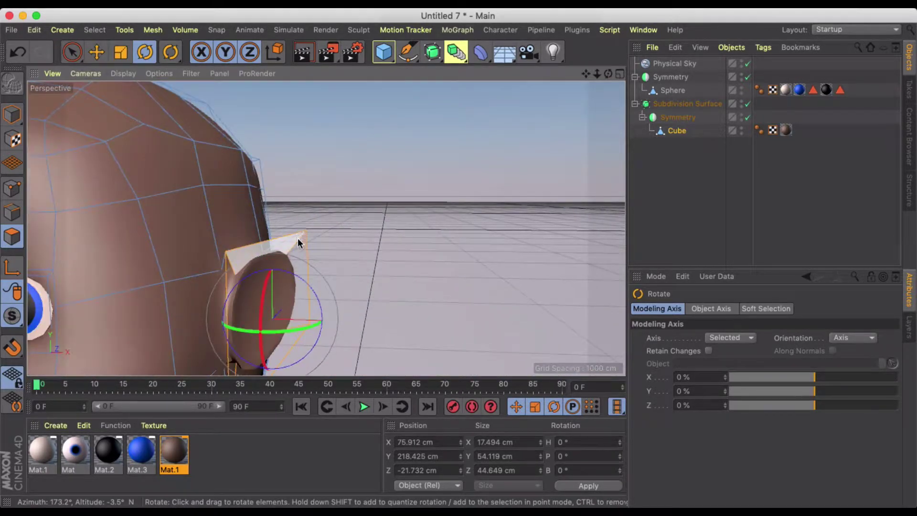
Reposition the ear's upper rear corner point to about X 77.9 cm and Z 5 cm.
click(104, 53)
click(12, 189)
alt+drag(309, 233, 243, 234)
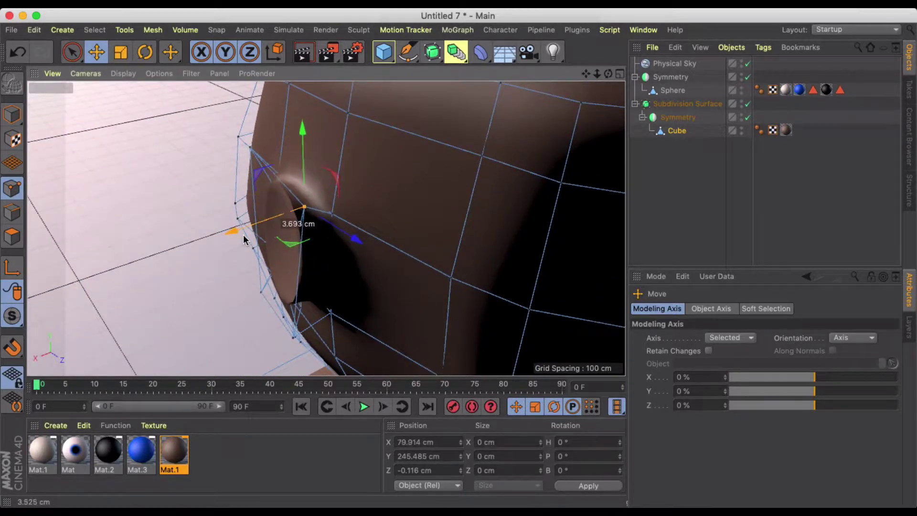
drag(360, 234, 373, 246)
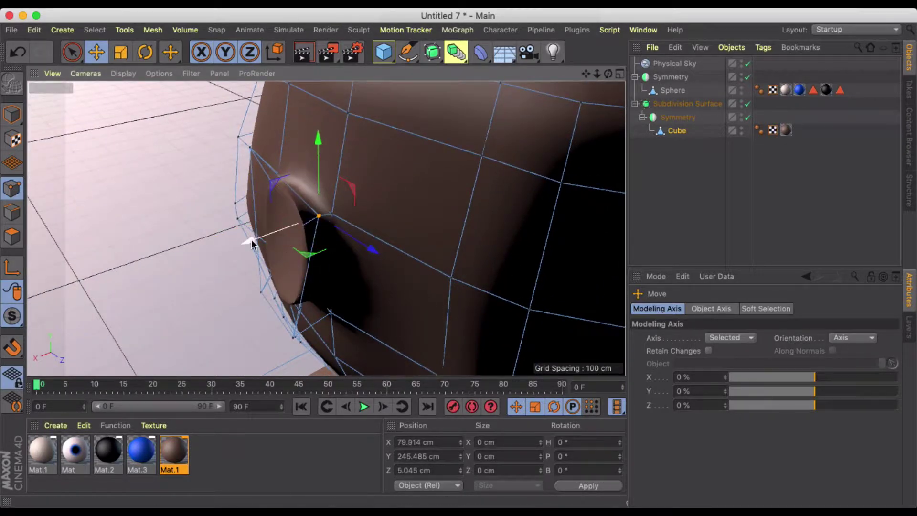
drag(251, 241, 426, 200)
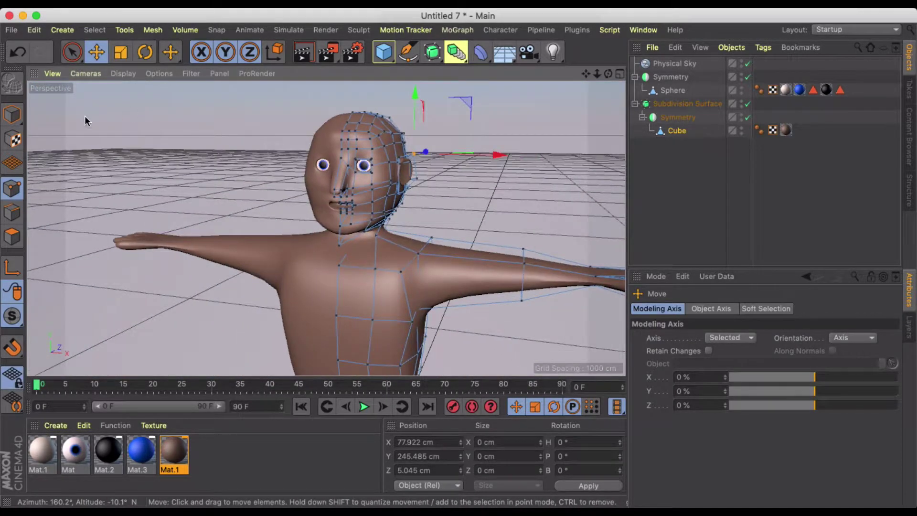
Switch to Model mode and render the view to check the character with its ears.
click(12, 114)
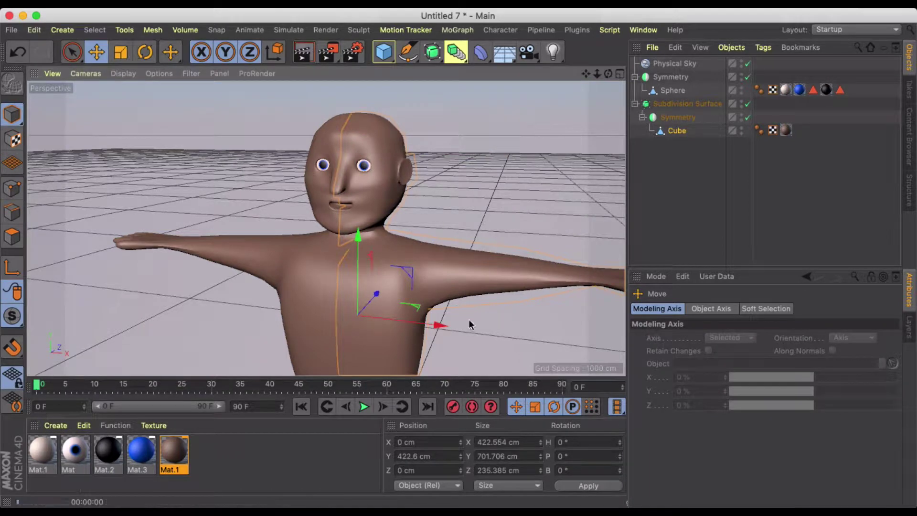
key(super+r)
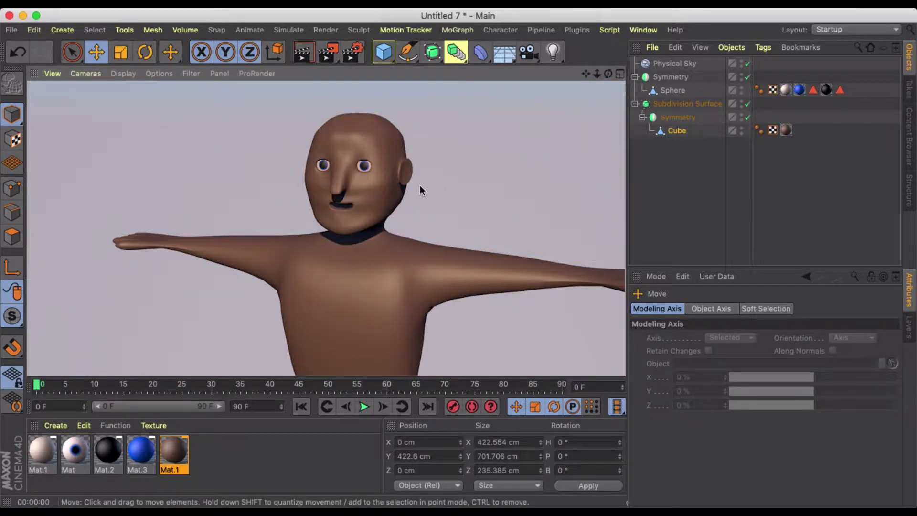
Make the Subdivision Surface object editable and select its Cube mesh for polygon editing.
click(687, 103)
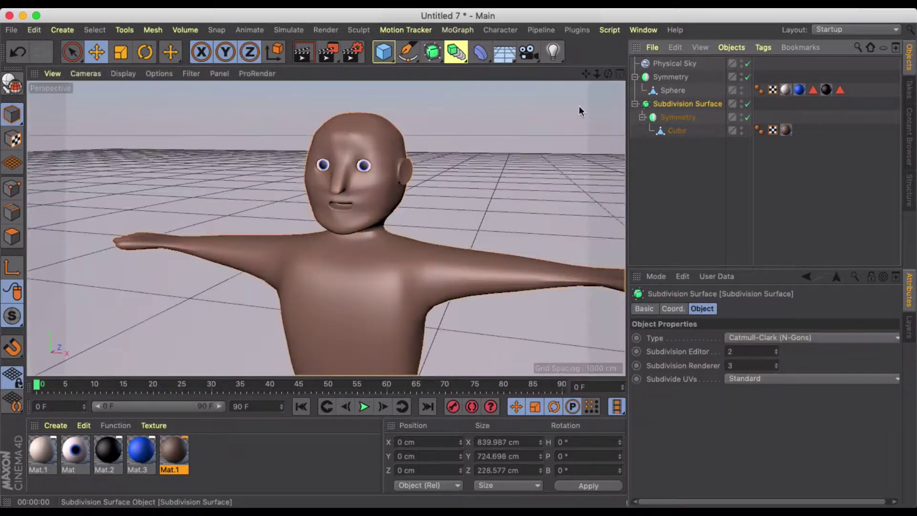
key(c)
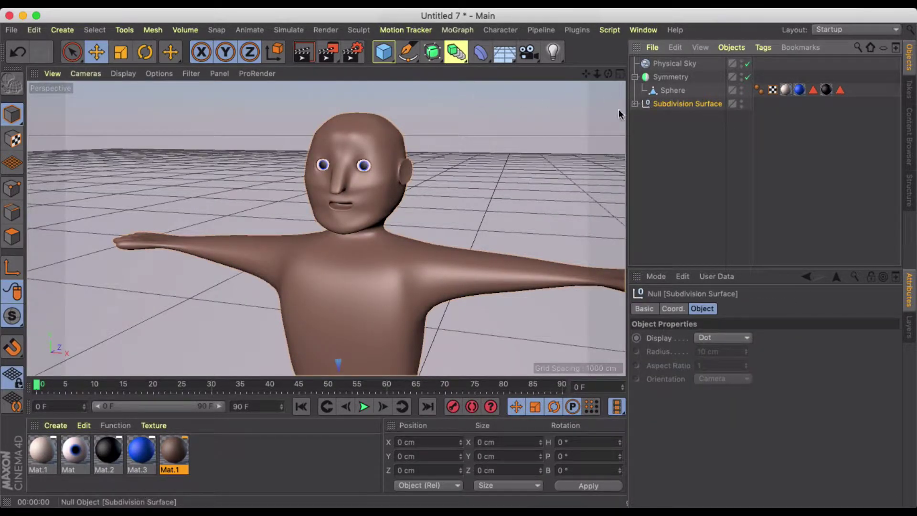
click(12, 237)
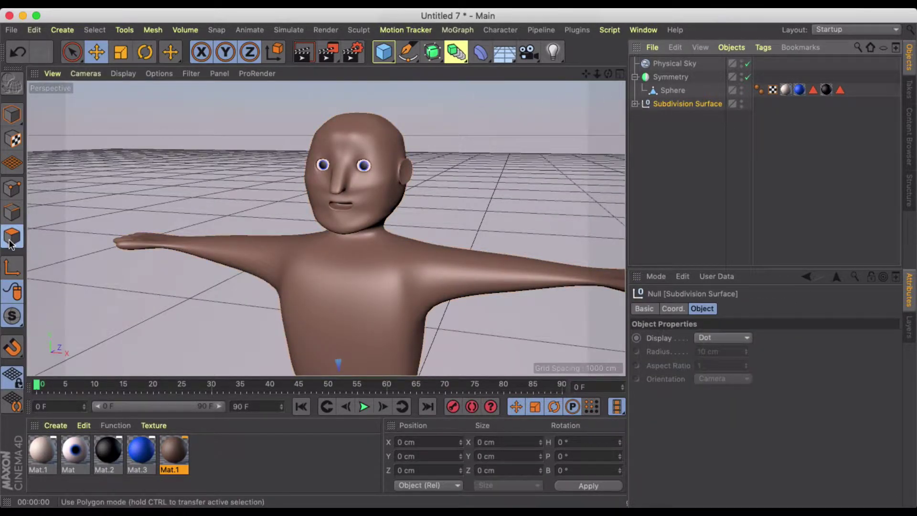
click(79, 57)
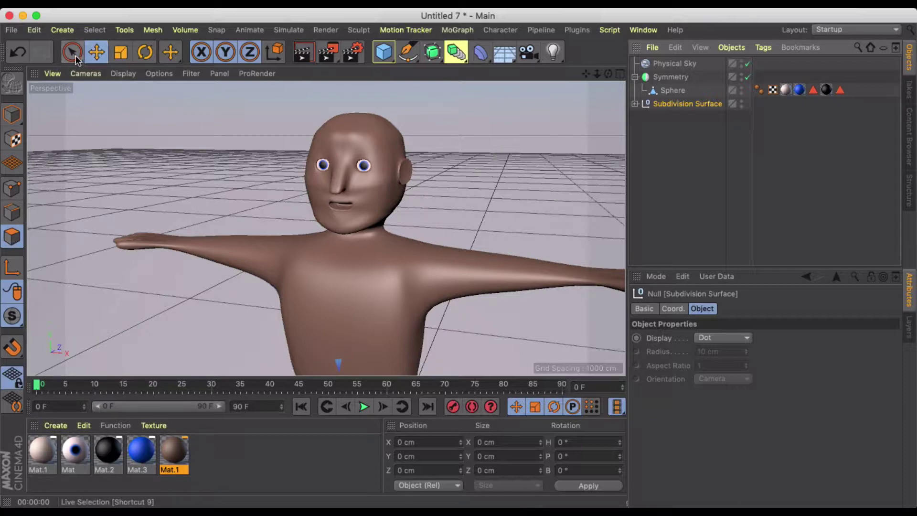
click(635, 103)
click(676, 131)
alt+middle_drag(337, 159, 336, 205)
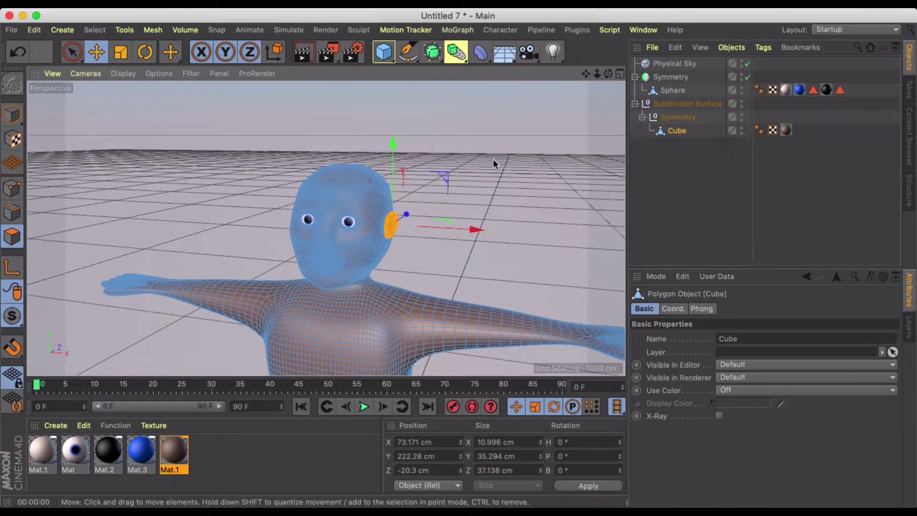
Set the Live Selection radius to 45 and select the scalp polygons over the top and one side of the head.
click(72, 52)
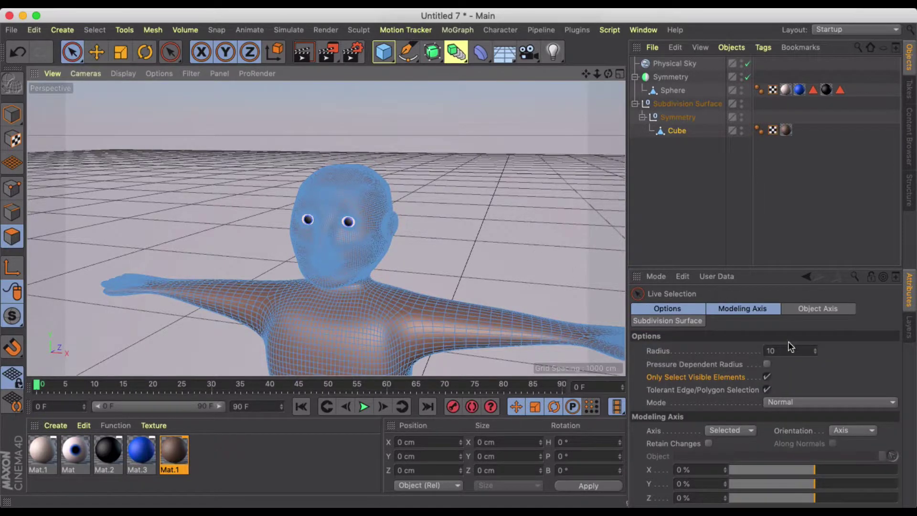
click(791, 348)
text(45)
key(Return)
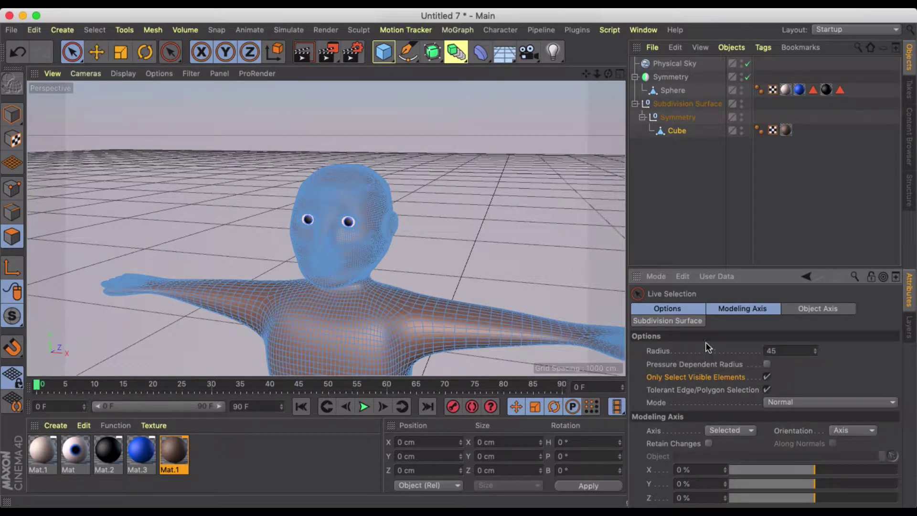
scroll(350, 178, up, 5)
mouse_move(355, 167)
alt+mouse_down()
mouse_move(356, 195)
mouse_move(346, 156)
alt+mouse_up()
mouse_move(268, 164)
mouse_down()
mouse_move(374, 175)
mouse_move(394, 203)
mouse_move(354, 178)
mouse_move(257, 160)
mouse_move(407, 156)
mouse_up()
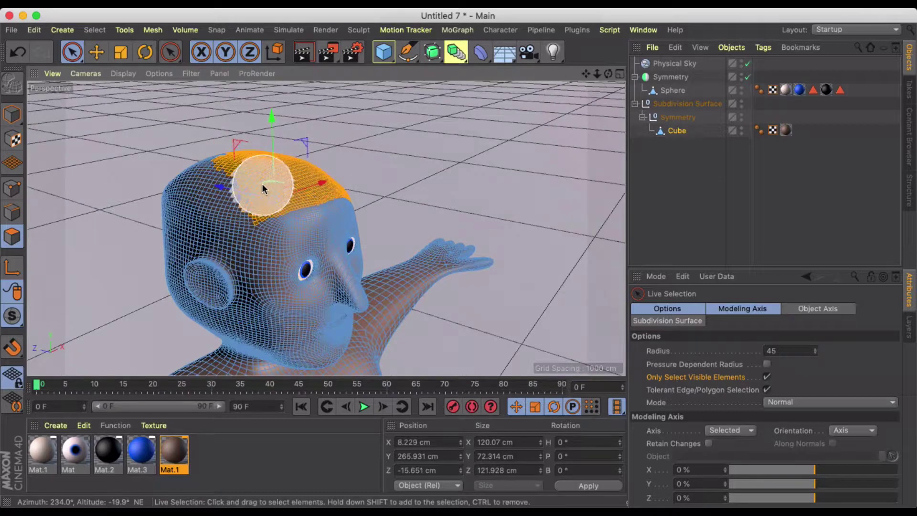
shift+drag(259, 194, 230, 223)
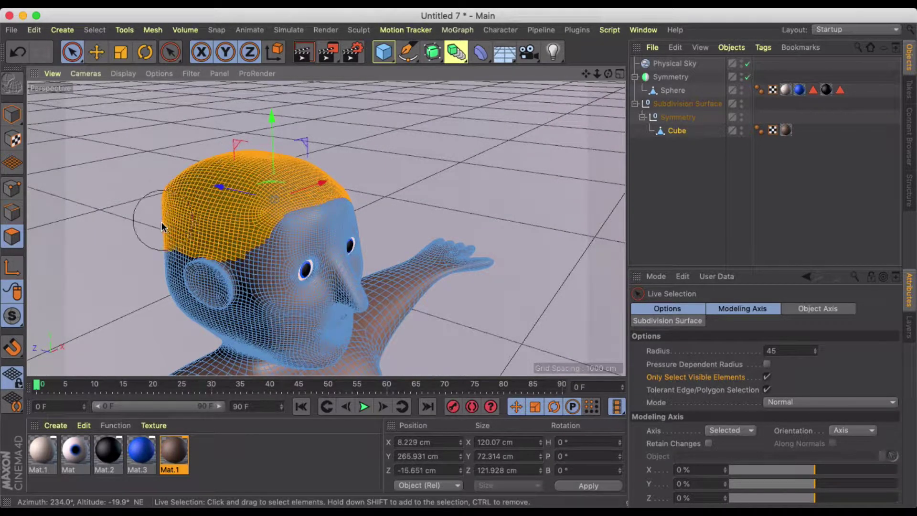
shift+click(159, 238)
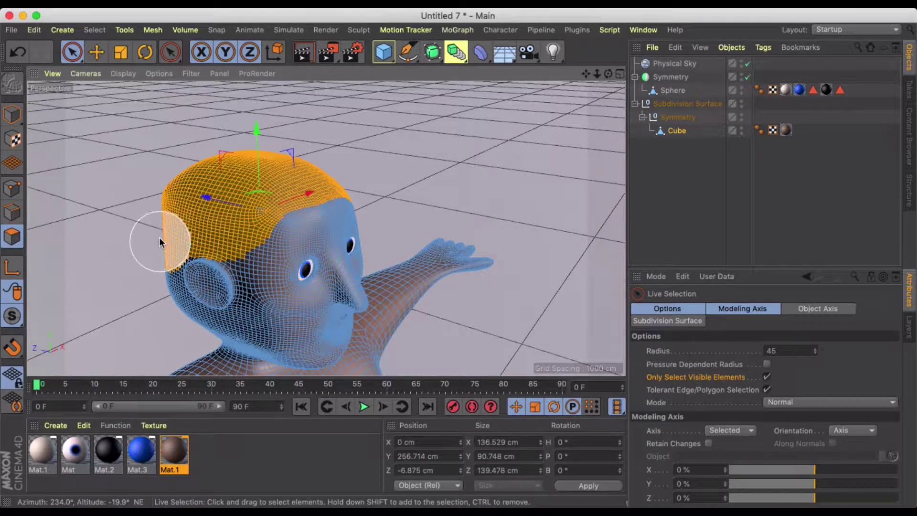
Extend the scalp selection across the back and other side of the head, and deselect the low patch behind the ear.
alt+drag(173, 221, 363, 213)
alt+middle_drag(236, 217, 444, 229)
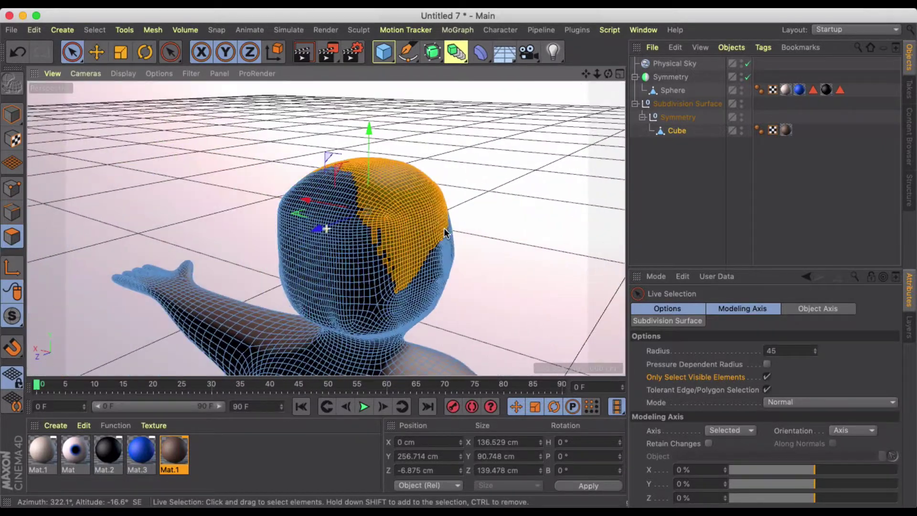
shift+drag(345, 253, 348, 185)
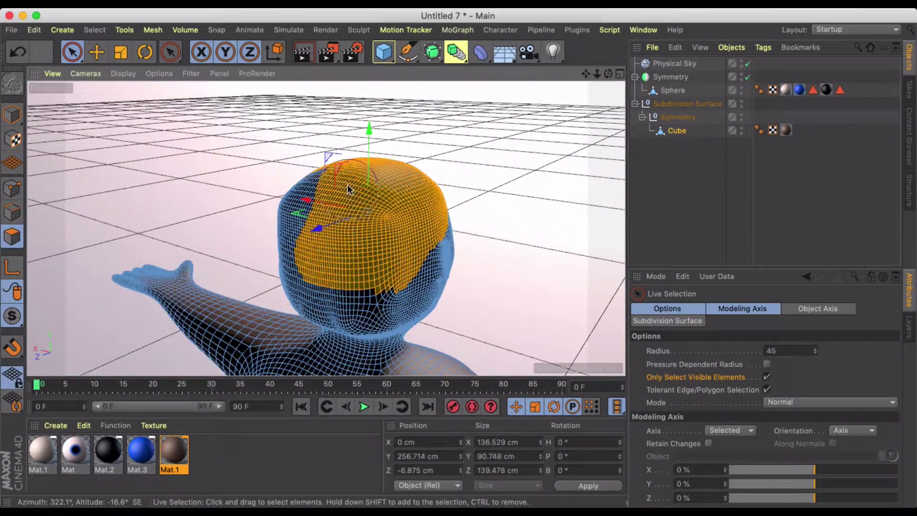
mouse_move(293, 241)
shift+mouse_down()
mouse_move(294, 225)
mouse_move(551, 218)
shift+mouse_up()
shift+drag(211, 238, 217, 237)
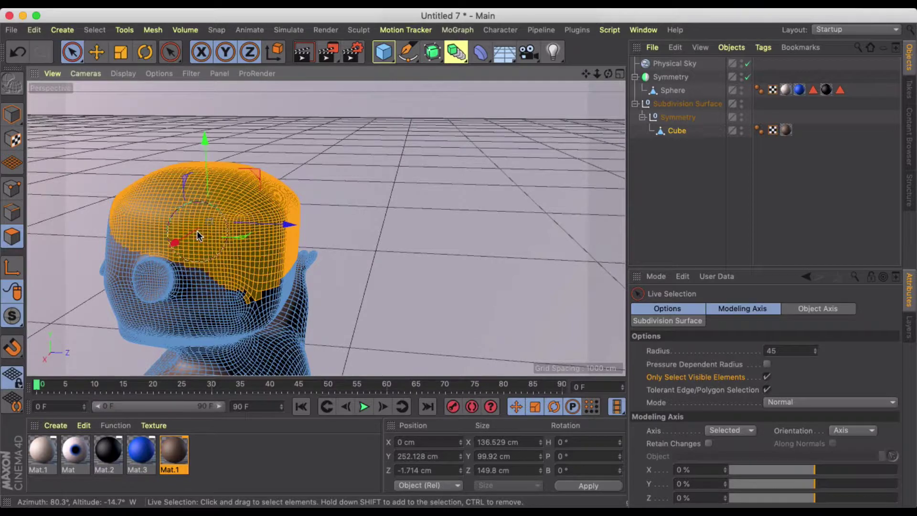
shift+drag(197, 231, 253, 317)
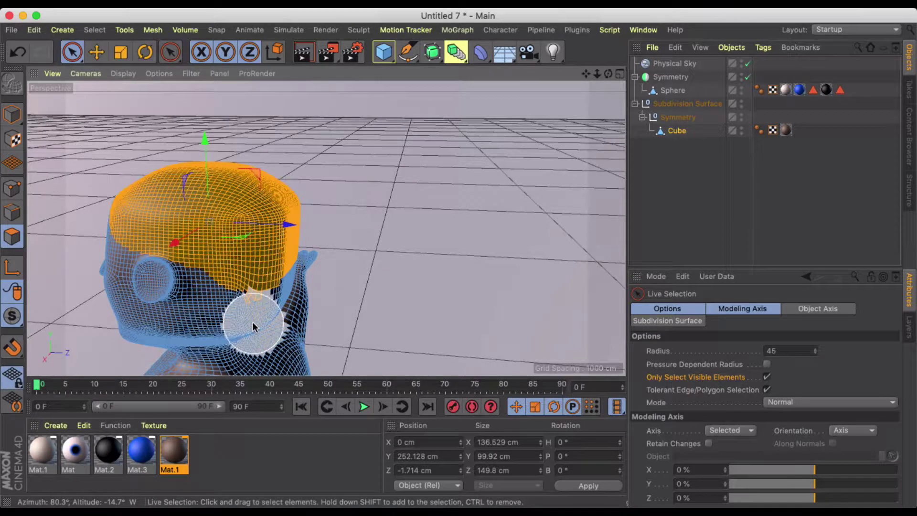
ctrl+click(253, 324)
alt+drag(225, 234, 409, 231)
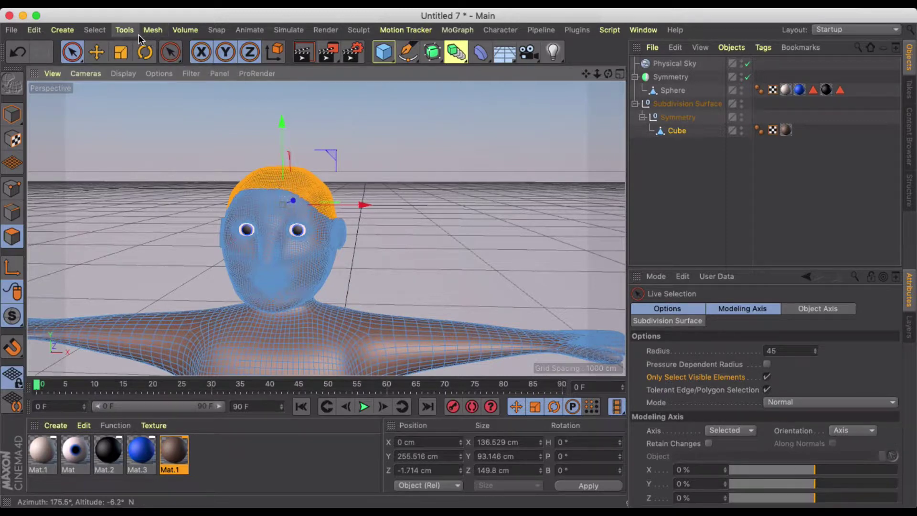
Add a Hair object to the selected scalp polygons.
click(287, 30)
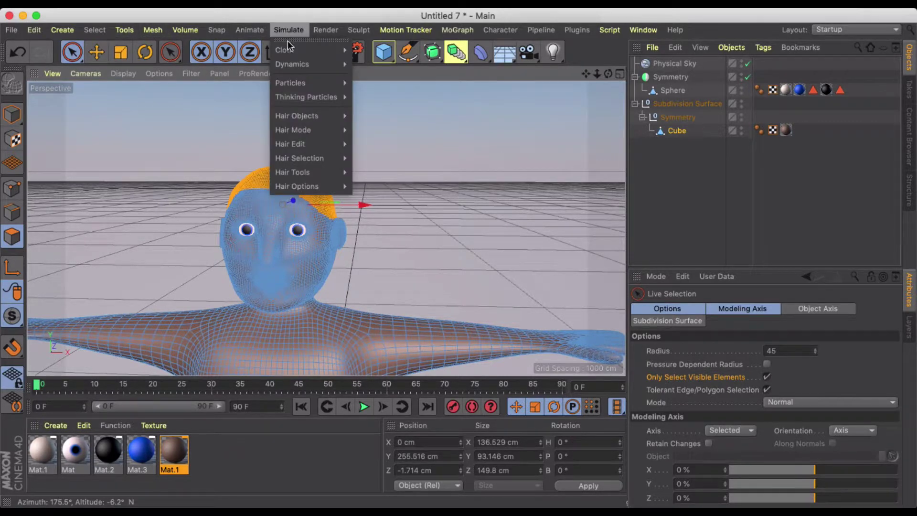
mouse_move(298, 115)
click(368, 116)
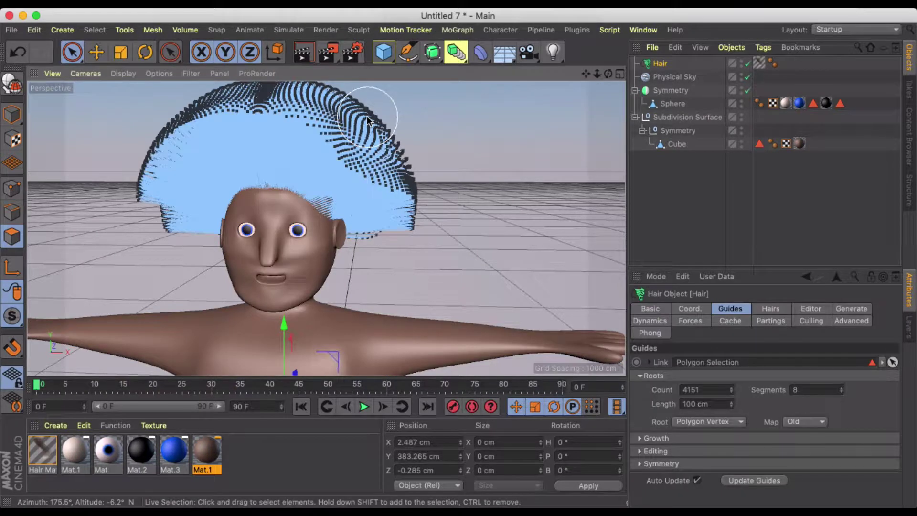
scroll(408, 164, down, 3)
key(e)
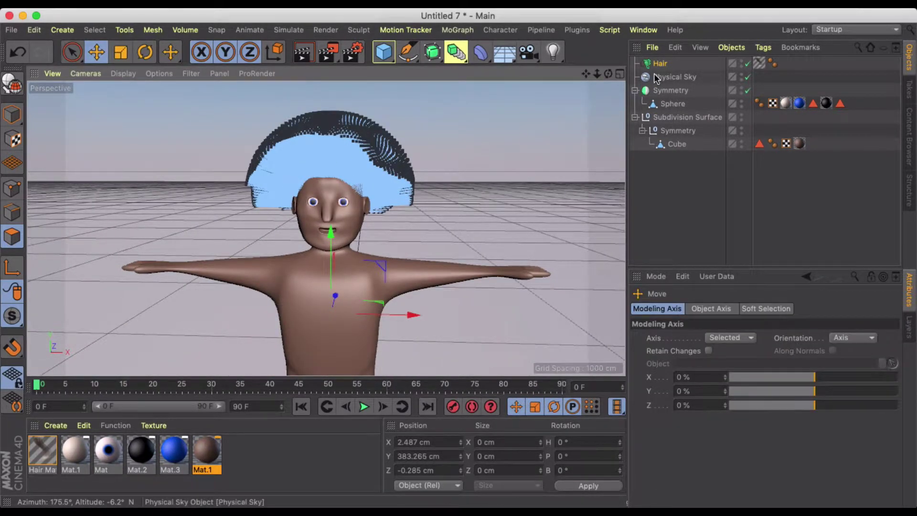
Render the view to preview the hair, and inspect the hair guides from the side of the head.
click(659, 63)
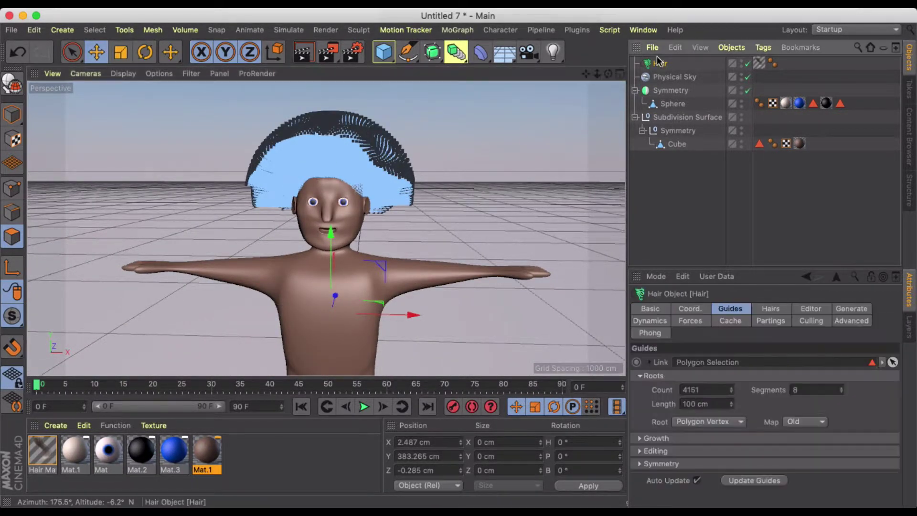
click(304, 53)
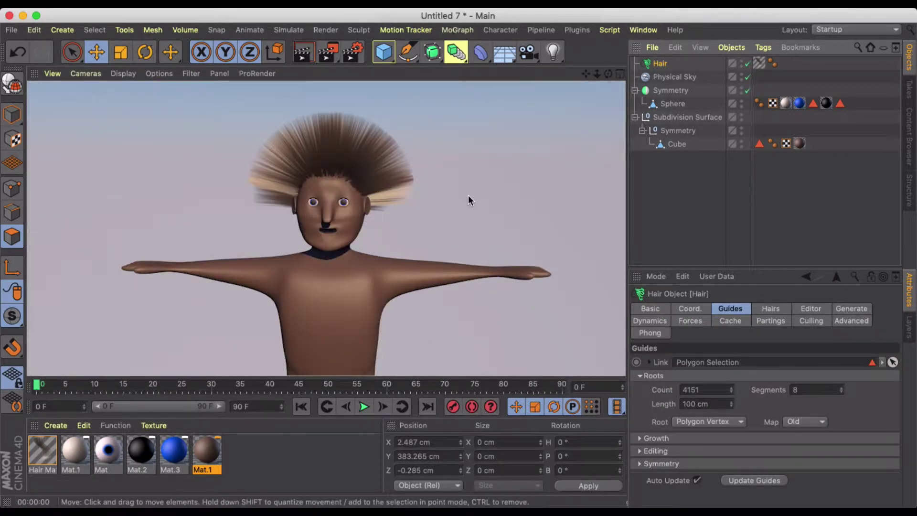
click(468, 196)
scroll(309, 150, up, 5)
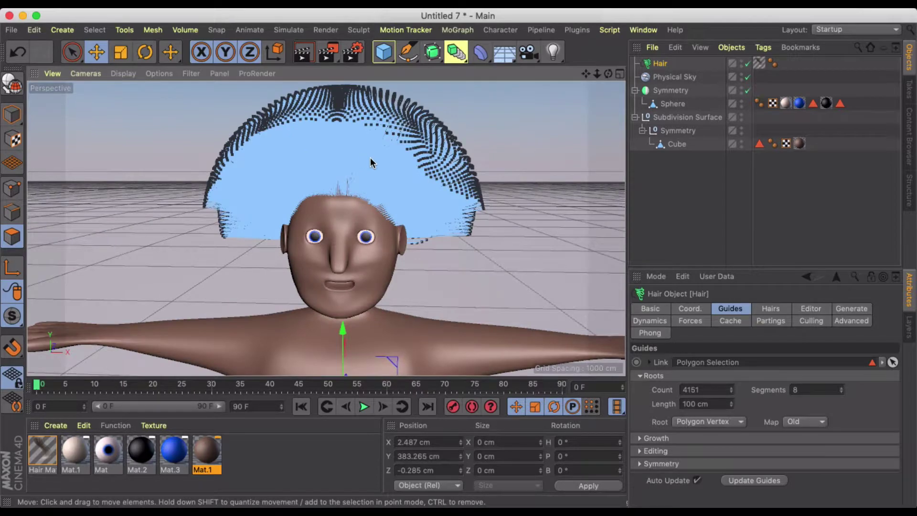
alt+drag(371, 163, 276, 181)
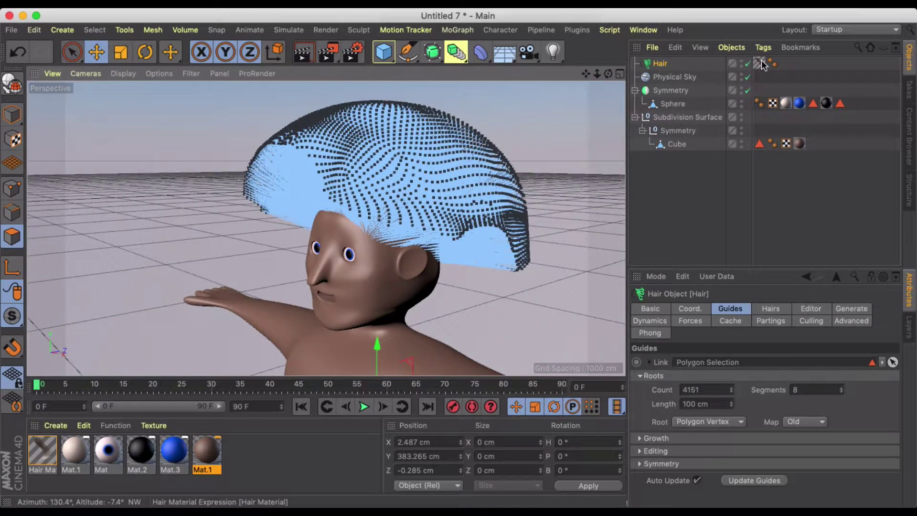
drag(663, 65, 727, 359)
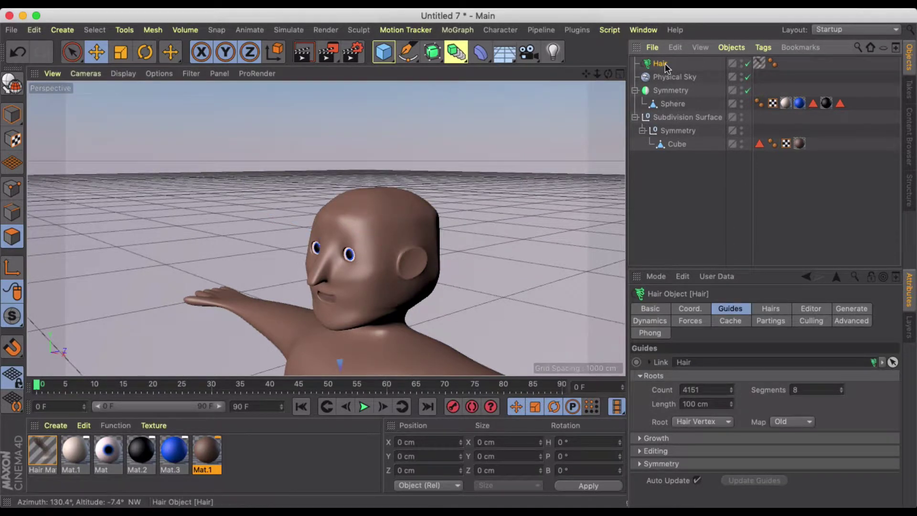
click(682, 143)
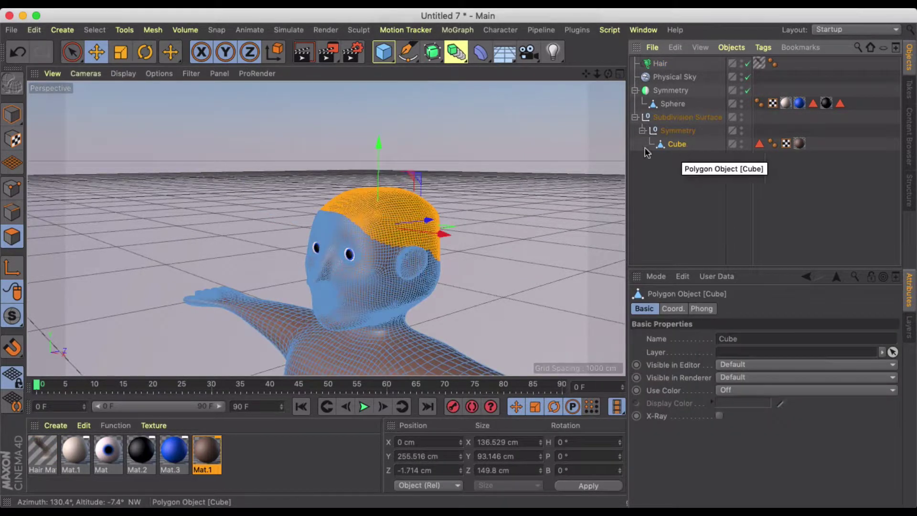
click(12, 114)
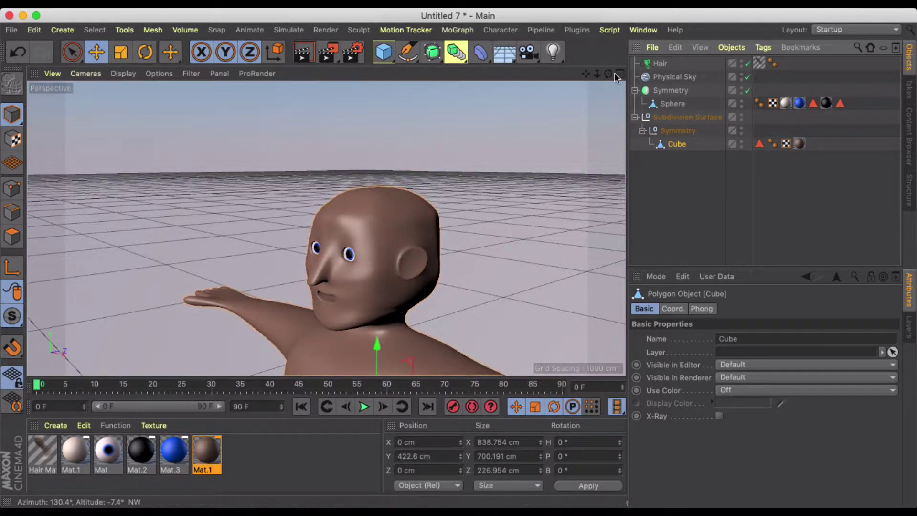
click(660, 63)
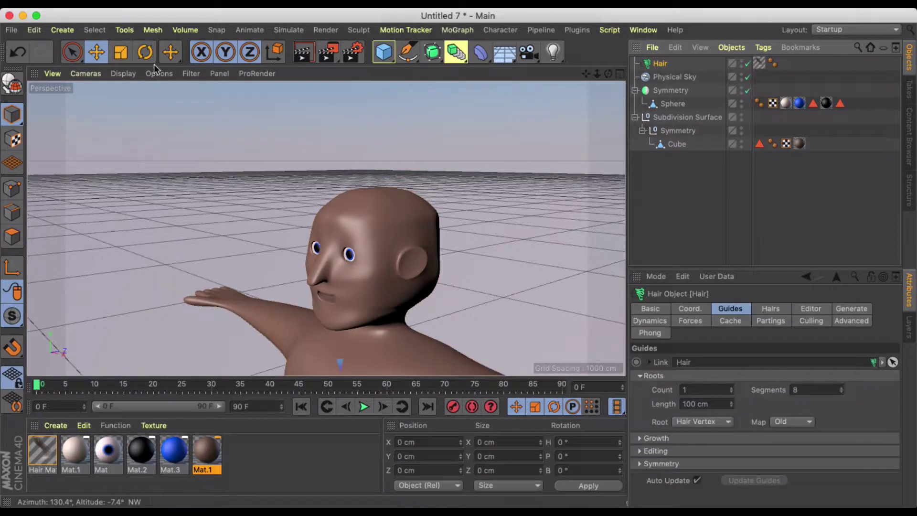
click(306, 52)
click(325, 140)
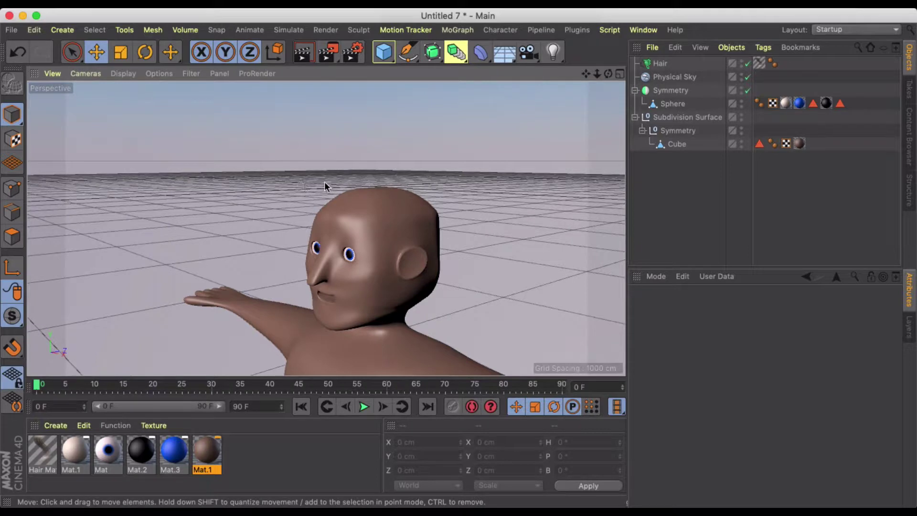
alt+drag(309, 180, 346, 179)
key(super+z)
key(super+z)
key(super+z)
key(super+z)
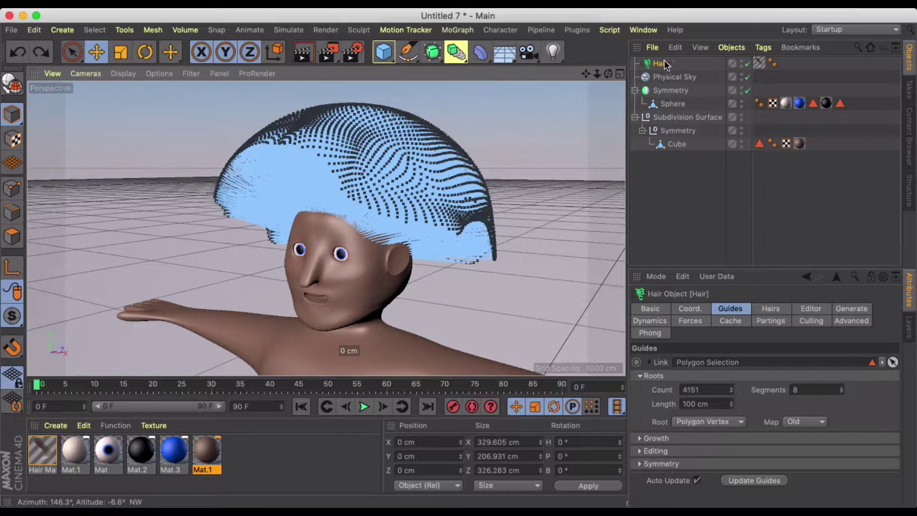
Set both the guide root count and the hair count of the Hair object to 300.
double_click(690, 389)
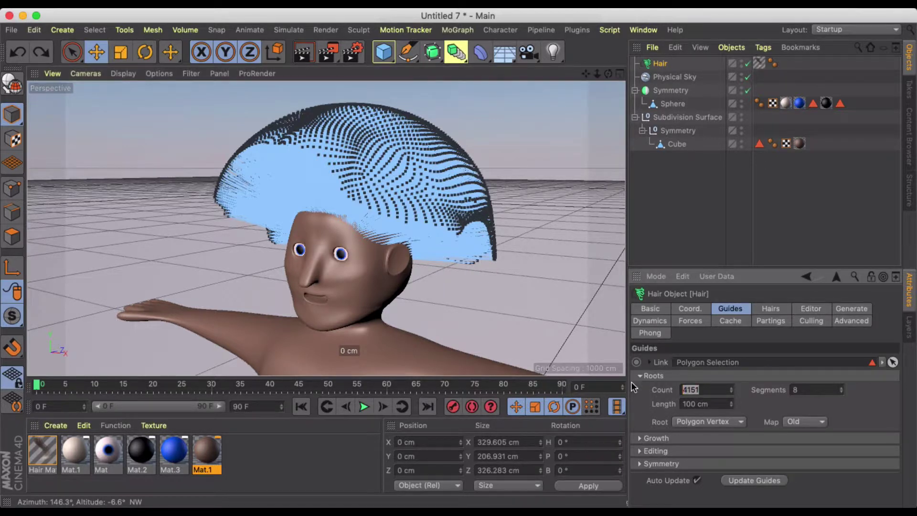
text(300)
key(Return)
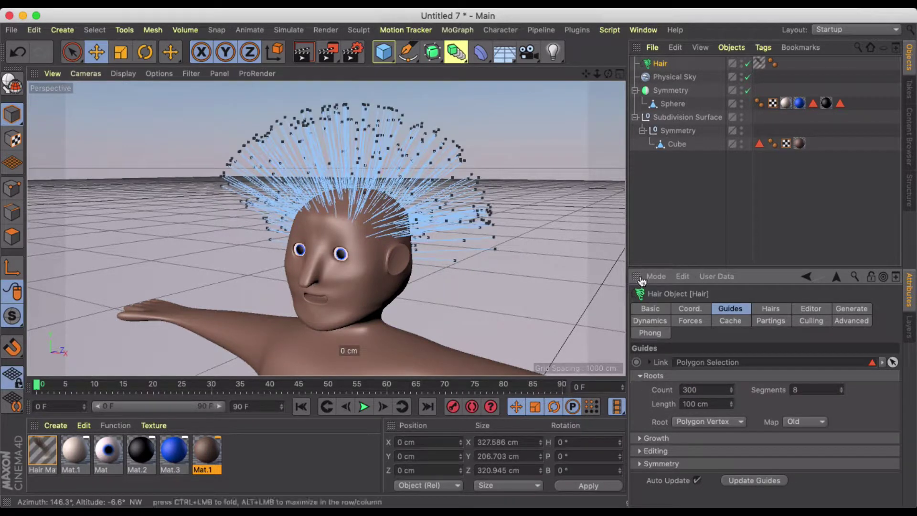
click(770, 310)
drag(693, 363, 678, 363)
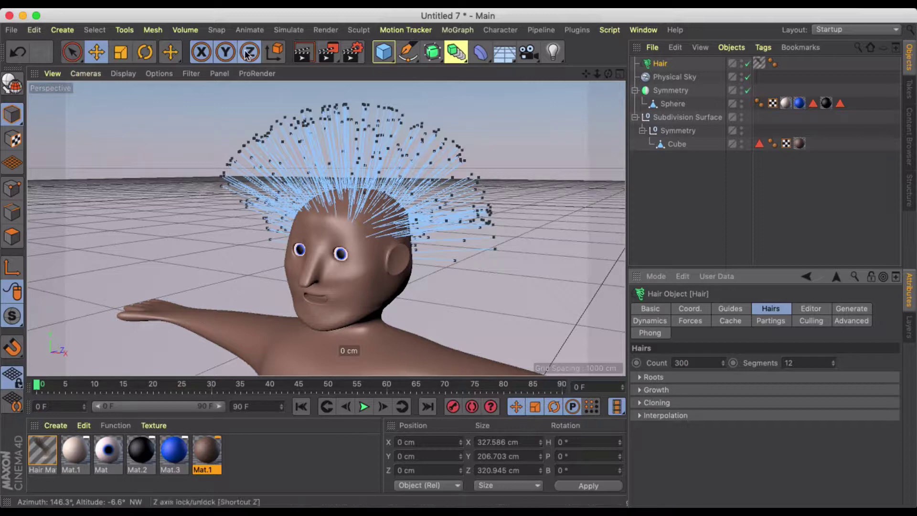
Render the view to preview the thinned hair, and inspect the hair guides from the front of the head.
click(310, 57)
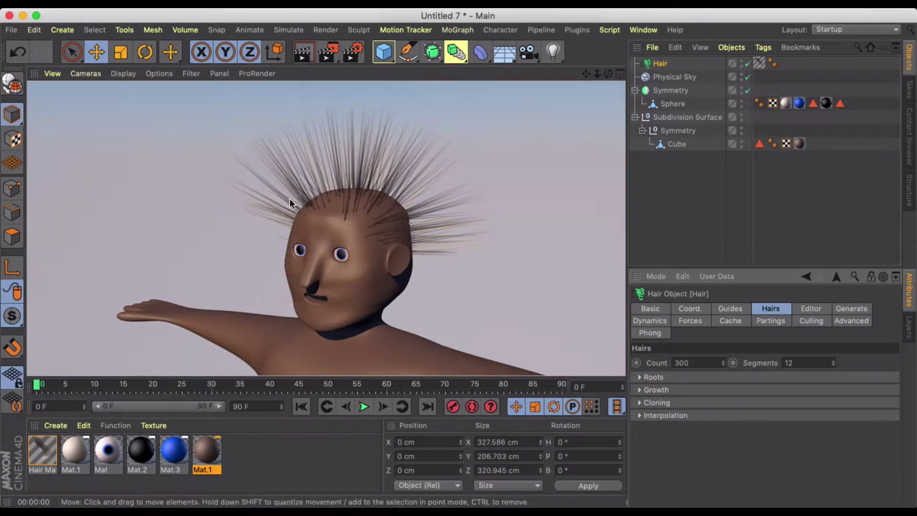
alt+drag(297, 206, 382, 189)
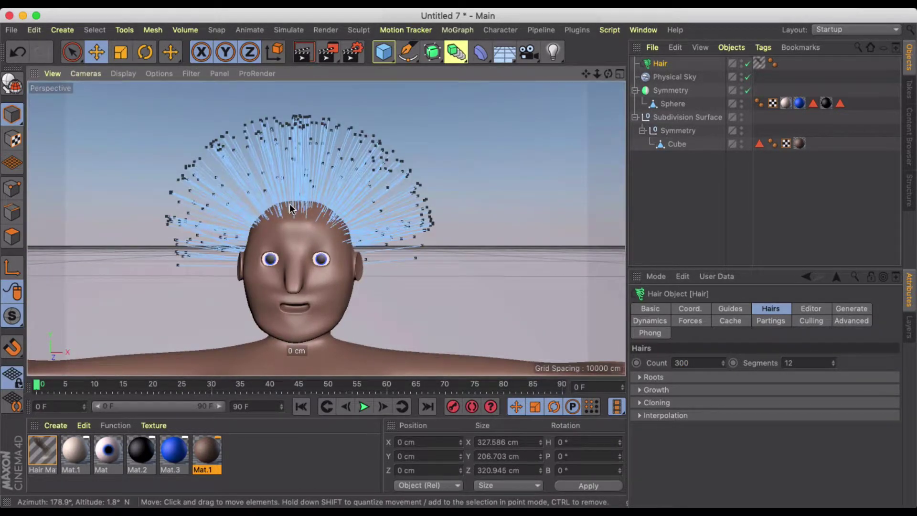
alt+middle_drag(290, 208, 326, 206)
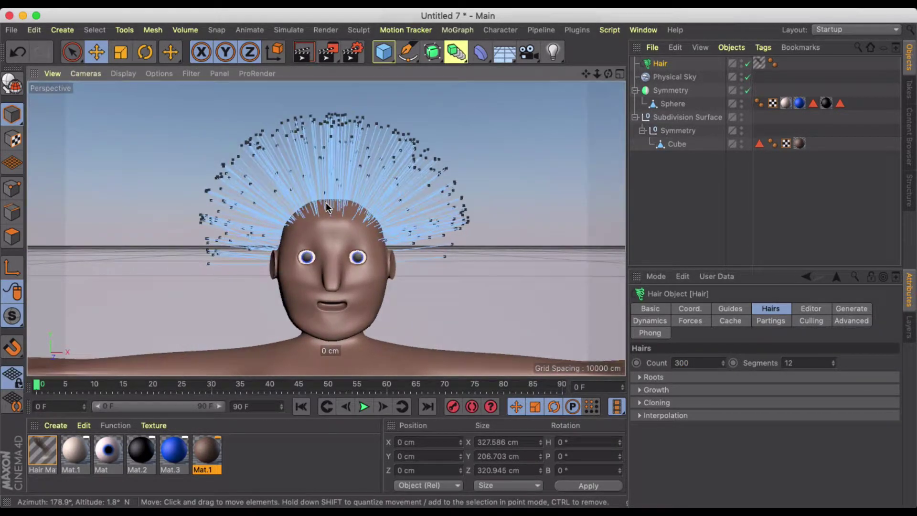
Set the Hair Mat thickness to 20 cm at the root and 15 cm at the tip, and render the view.
double_click(40, 454)
click(236, 272)
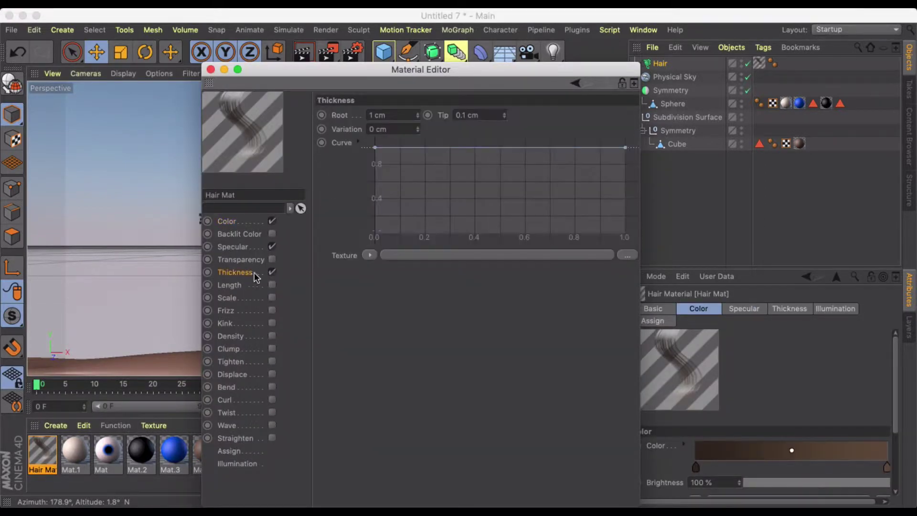
drag(355, 75, 598, 55)
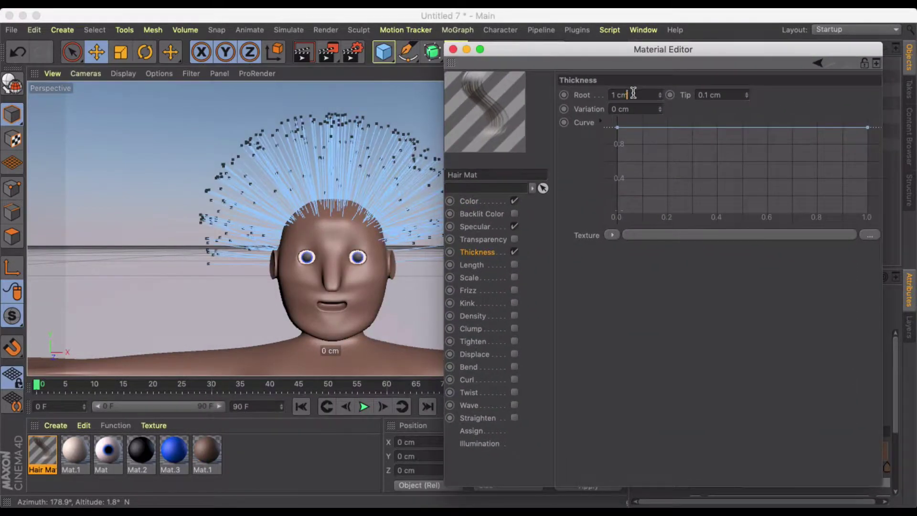
double_click(633, 94)
text(20)
click(725, 94)
double_click(725, 94)
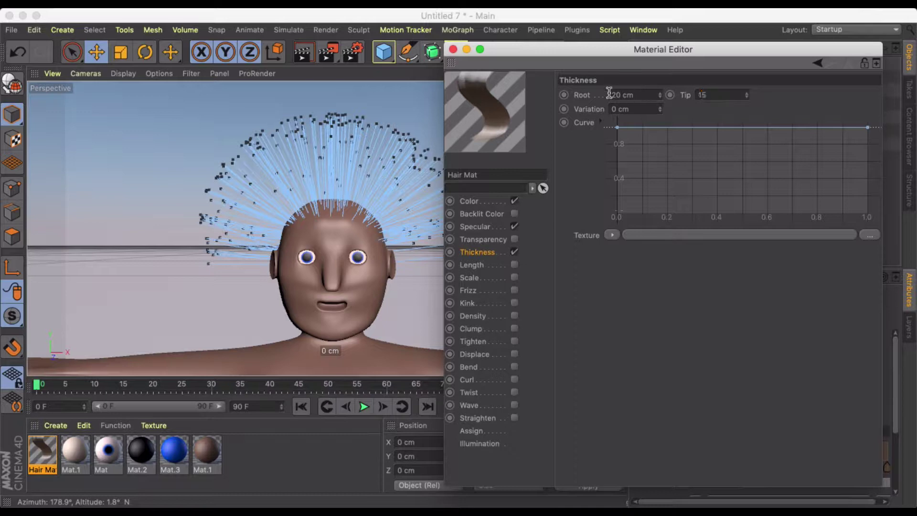
key(Return)
click(454, 49)
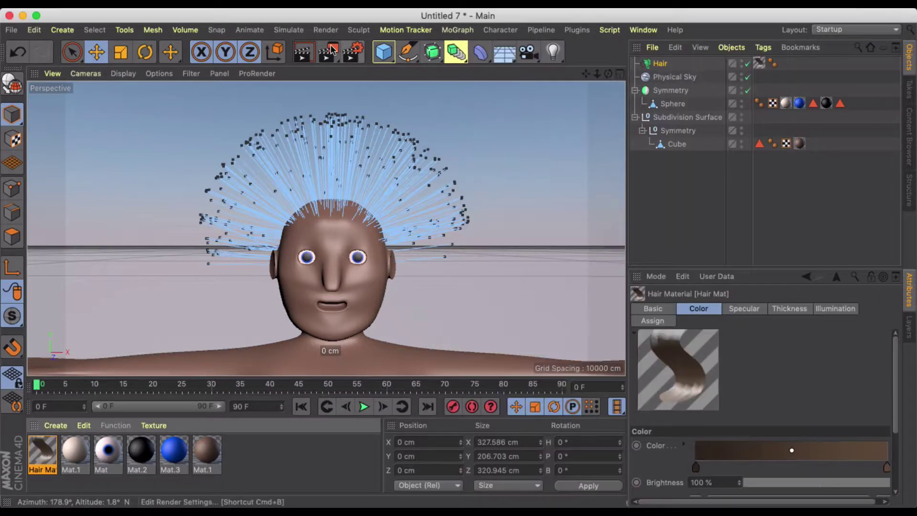
click(310, 51)
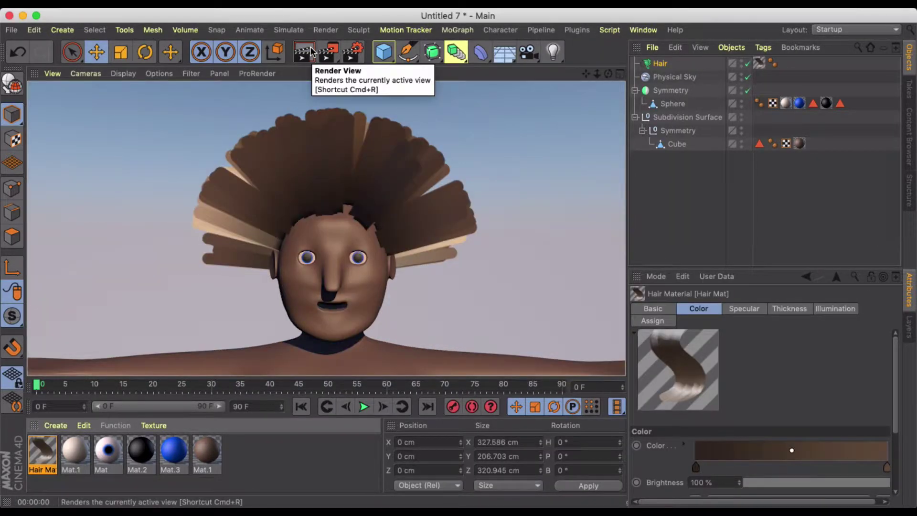
alt+drag(335, 208, 286, 215)
Set the gravity force of the Hair object to 0.
click(662, 64)
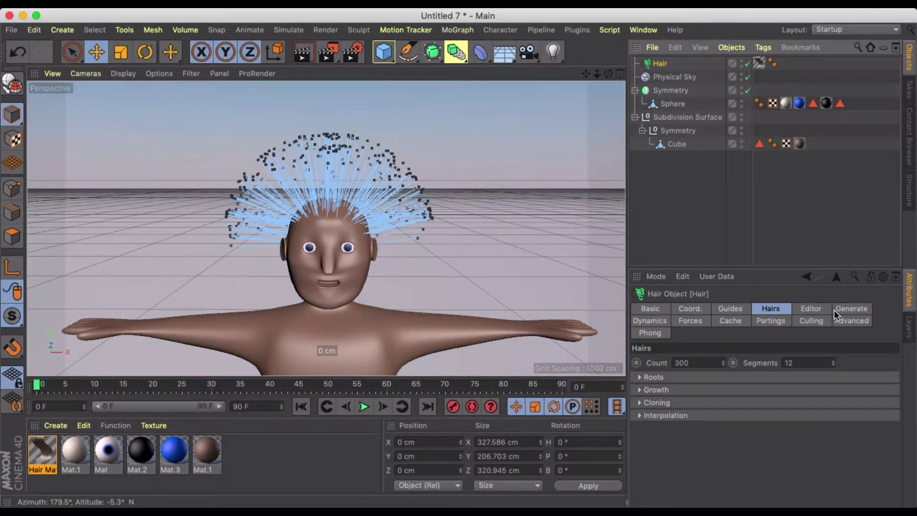
click(700, 321)
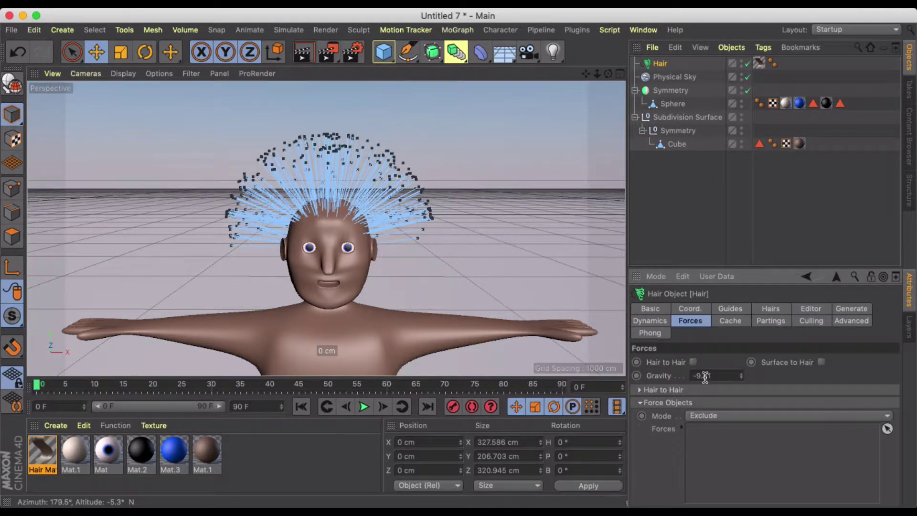
text(0)
key(Return)
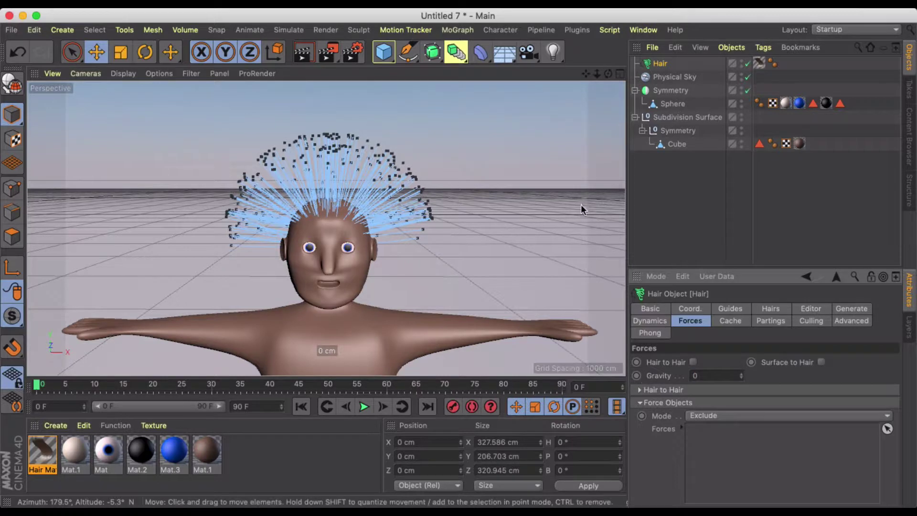
Play the animation without hair gravity, stop it, and return to the first frame.
click(675, 182)
click(364, 407)
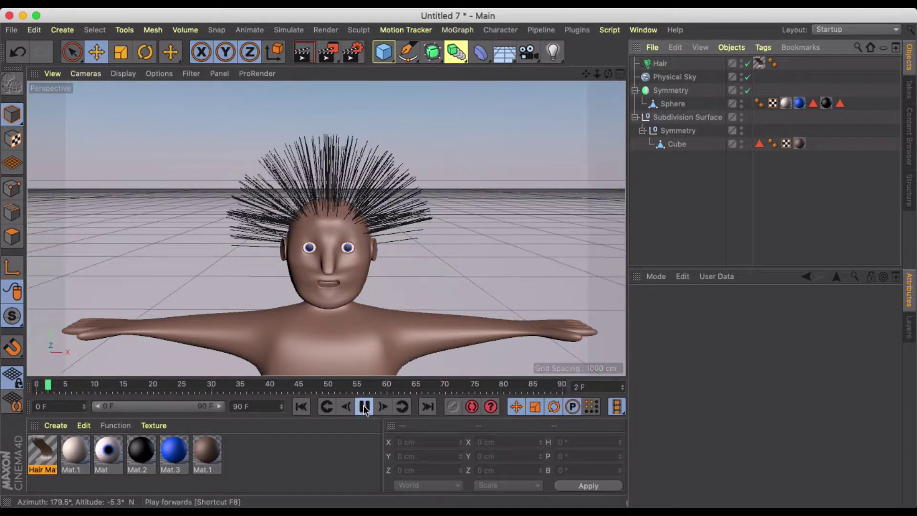
click(364, 406)
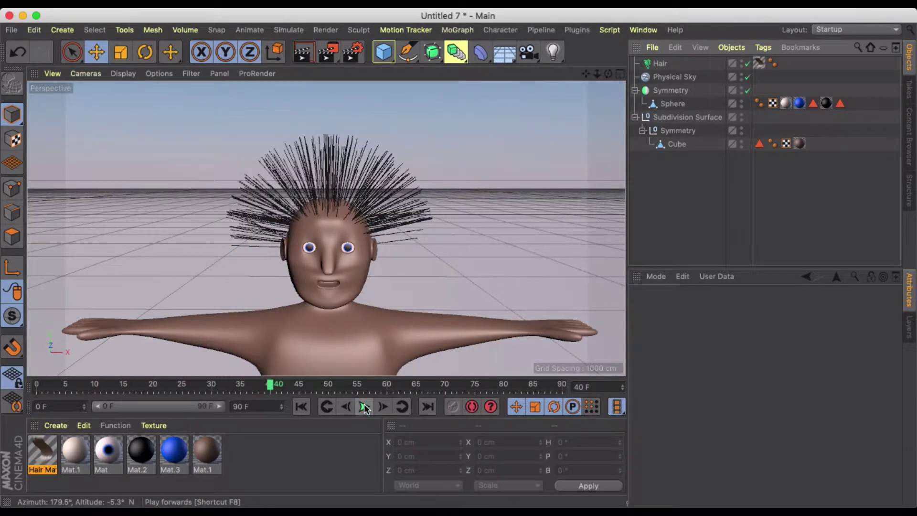
click(302, 406)
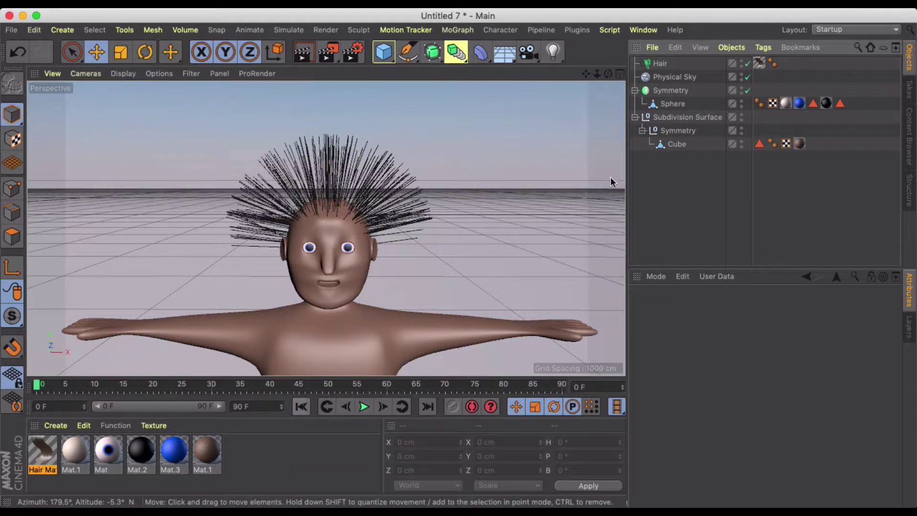
Set the hair gravity to -9 and extend the animation and its preview range to 300 frames.
click(659, 63)
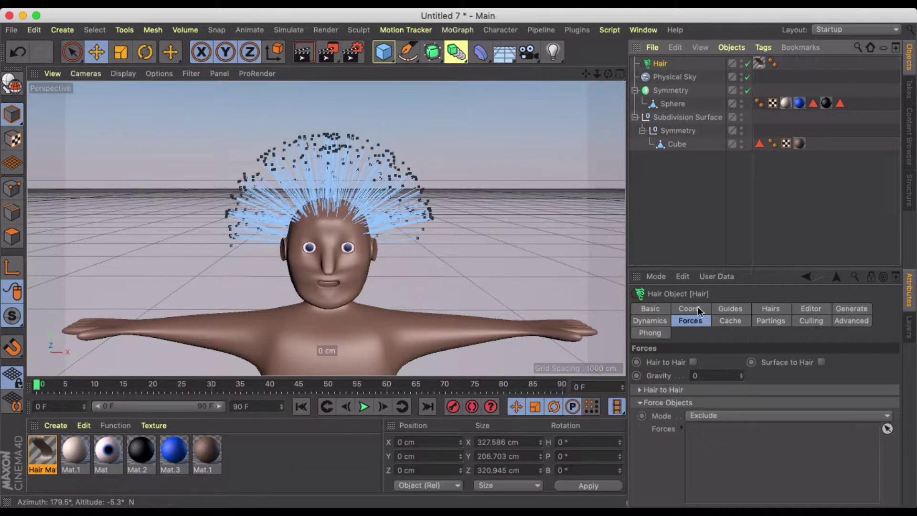
click(697, 375)
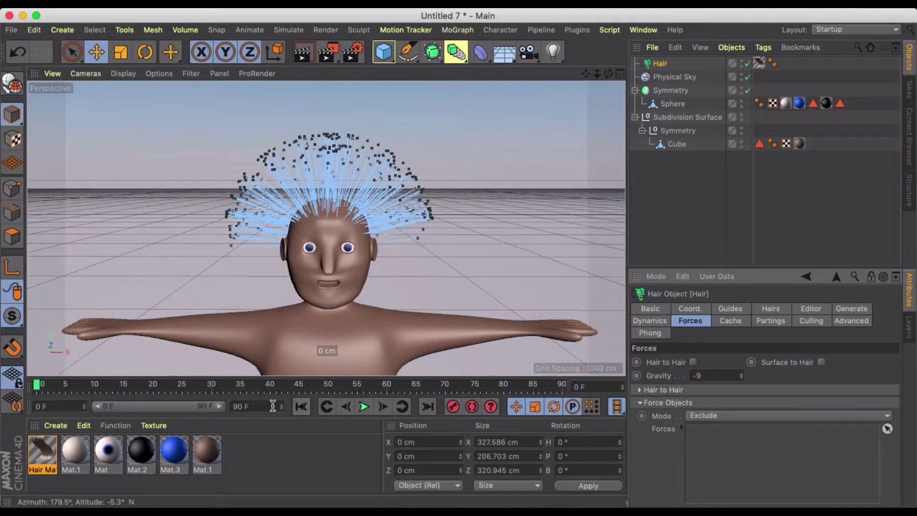
click(241, 406)
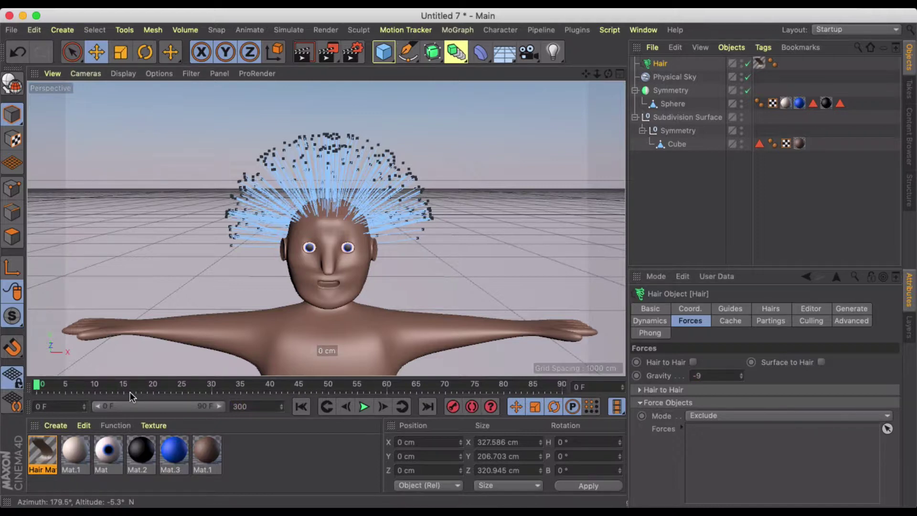
text(300)
key(Return)
drag(135, 406, 221, 406)
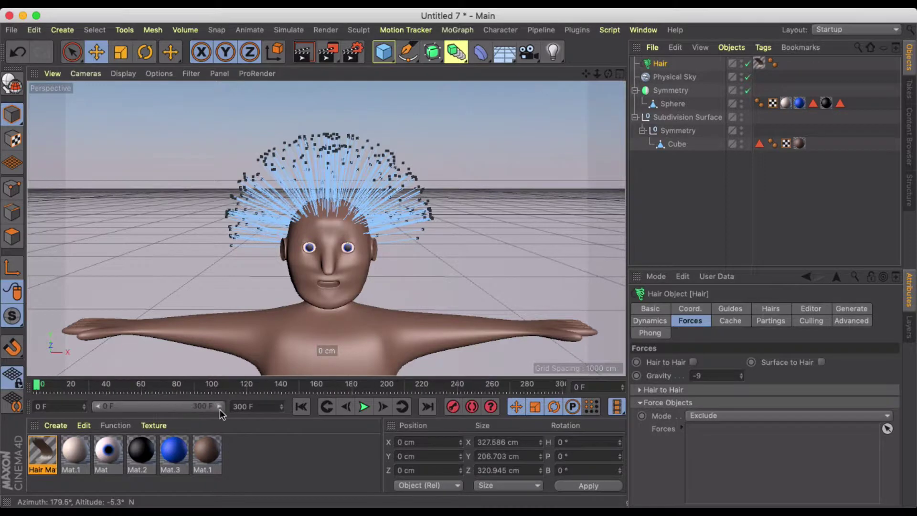
Play the hair falling under gravity, pause partway to render the view, and continue the playback before stopping again.
click(363, 406)
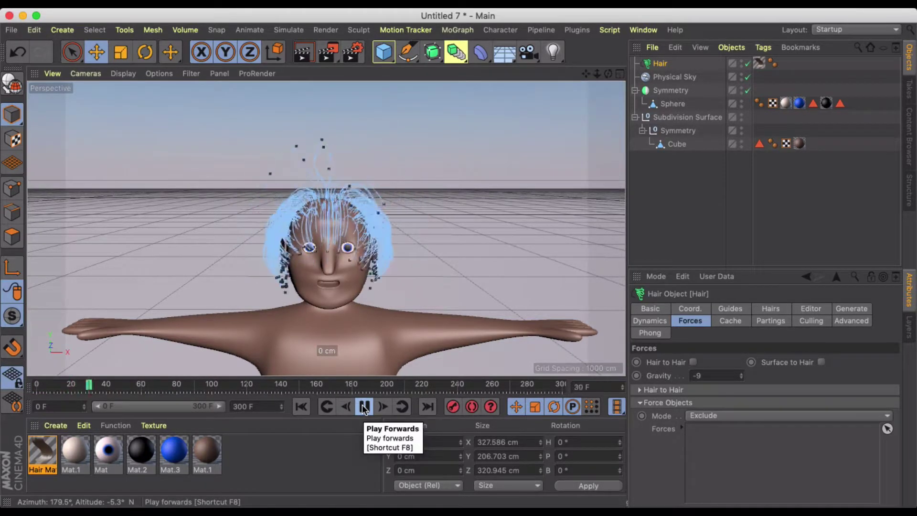
click(364, 407)
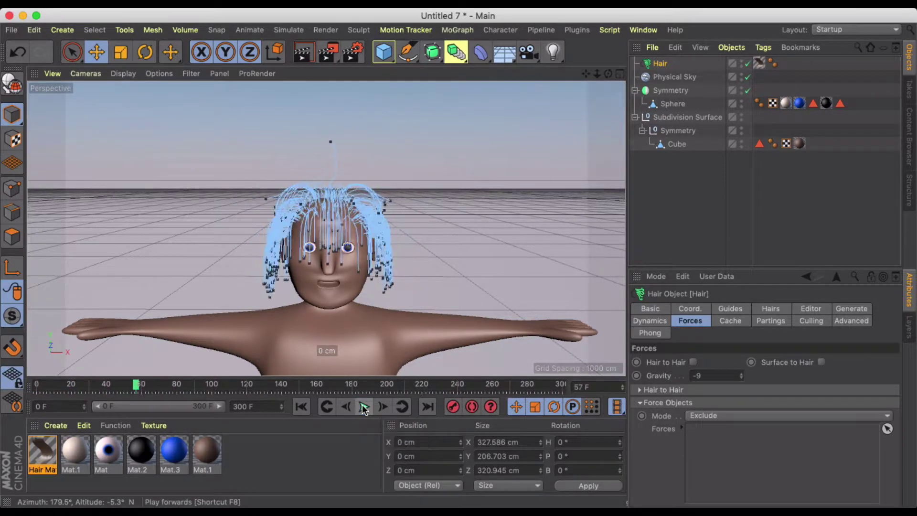
click(305, 58)
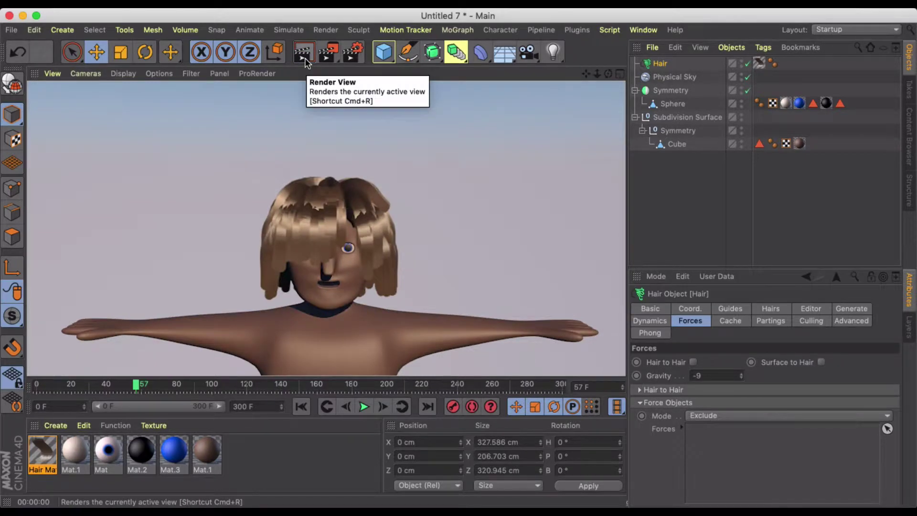
click(364, 407)
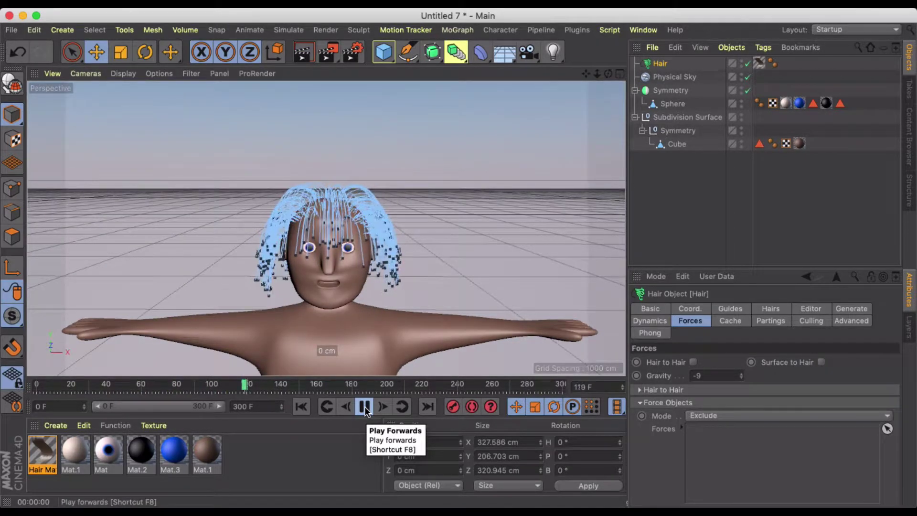
click(365, 408)
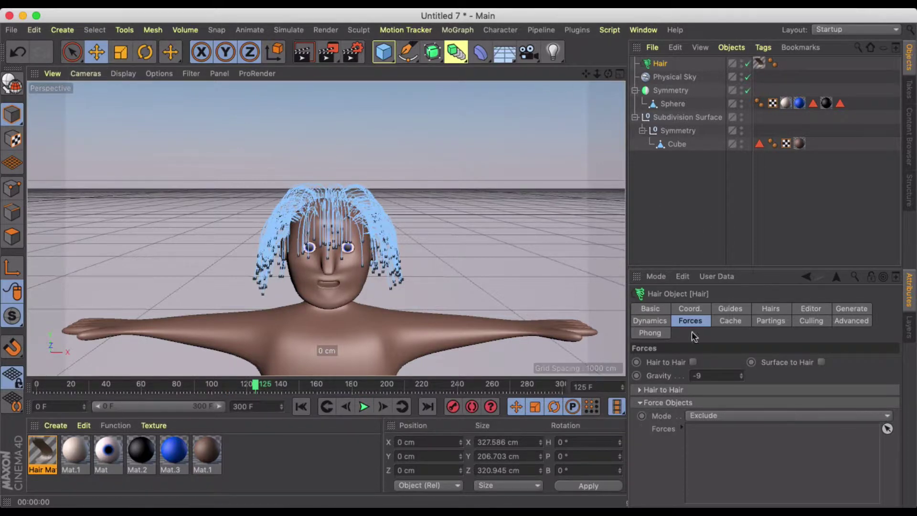
Reset the hair gravity to 0 and play the animation until the guides return to their upright shape.
drag(708, 373, 647, 372)
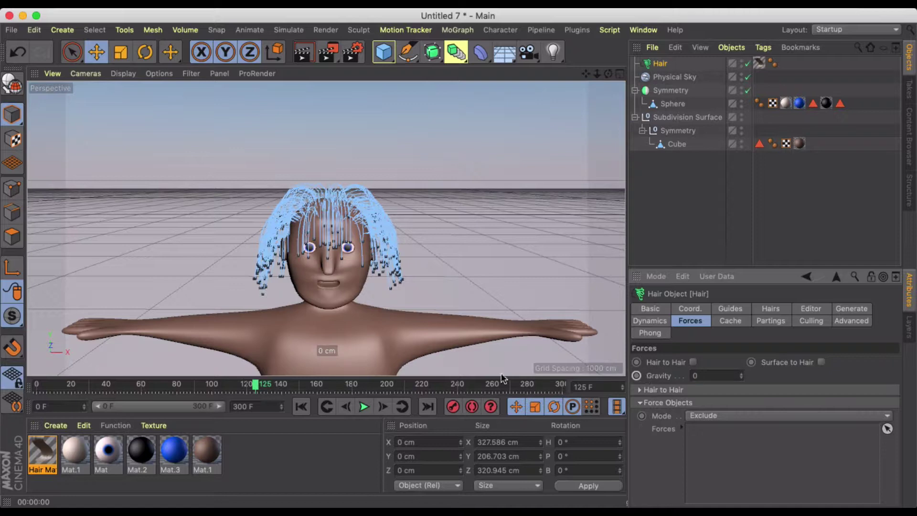
click(364, 406)
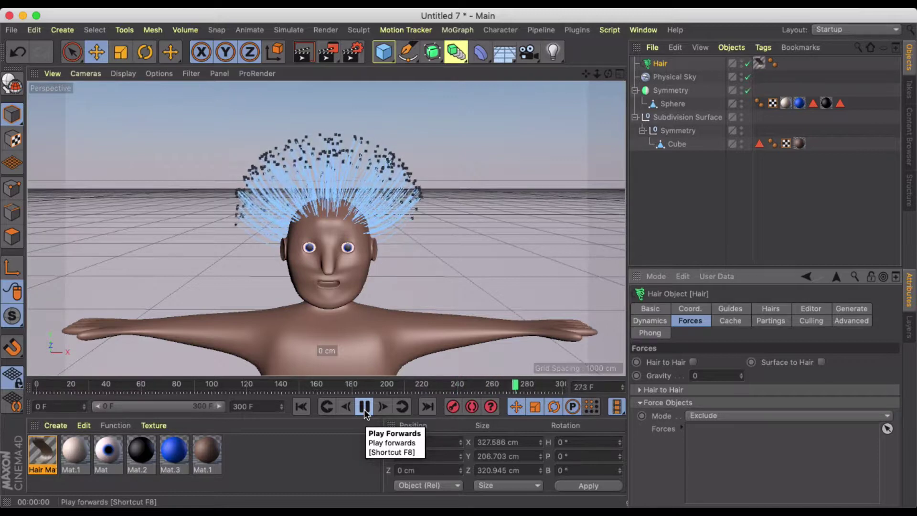
click(364, 407)
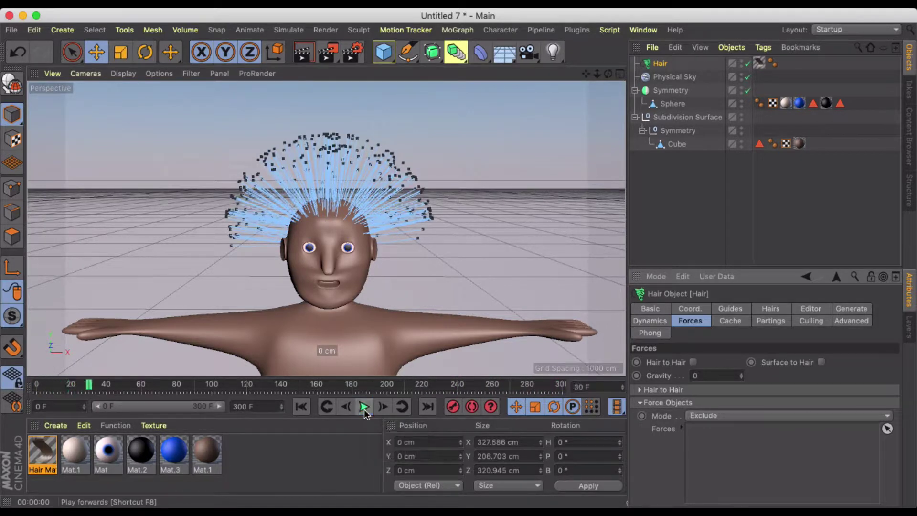
Return to the first frame and activate the hair Brush tool with a radius of 40.
drag(94, 387, 19, 384)
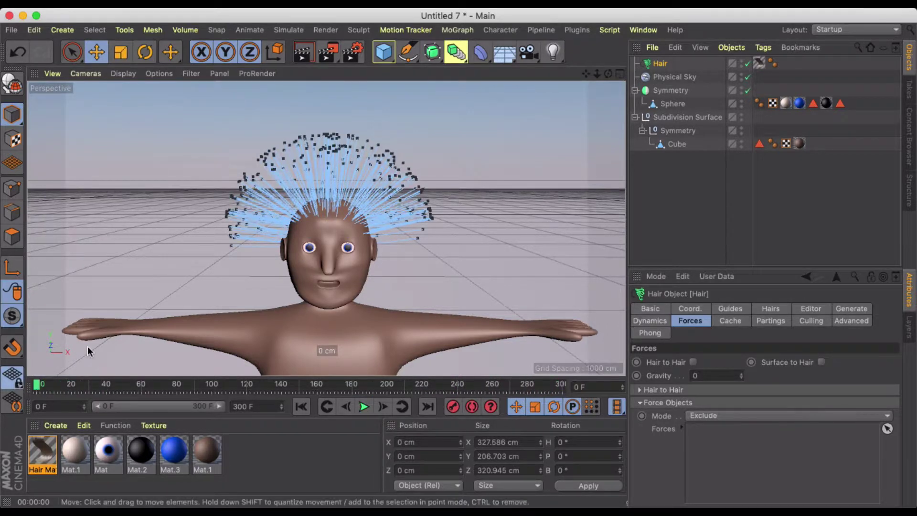
alt+drag(199, 254, 266, 223)
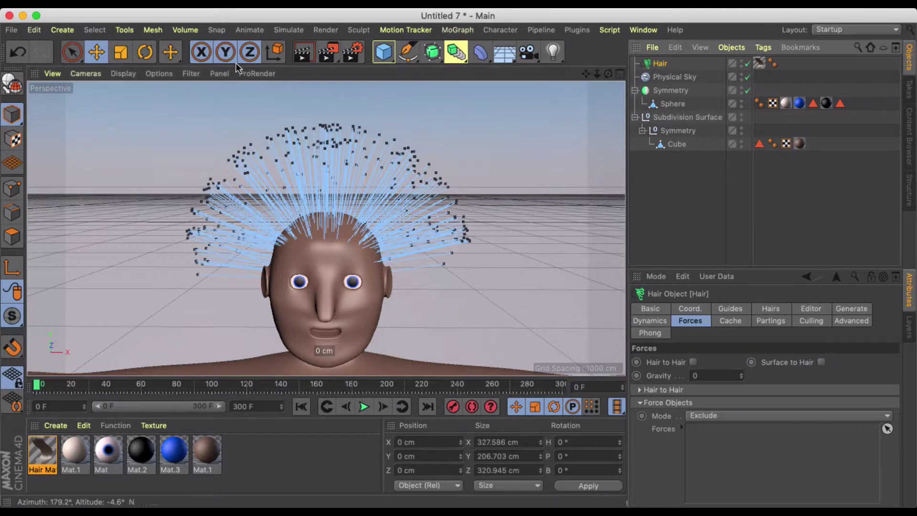
click(282, 31)
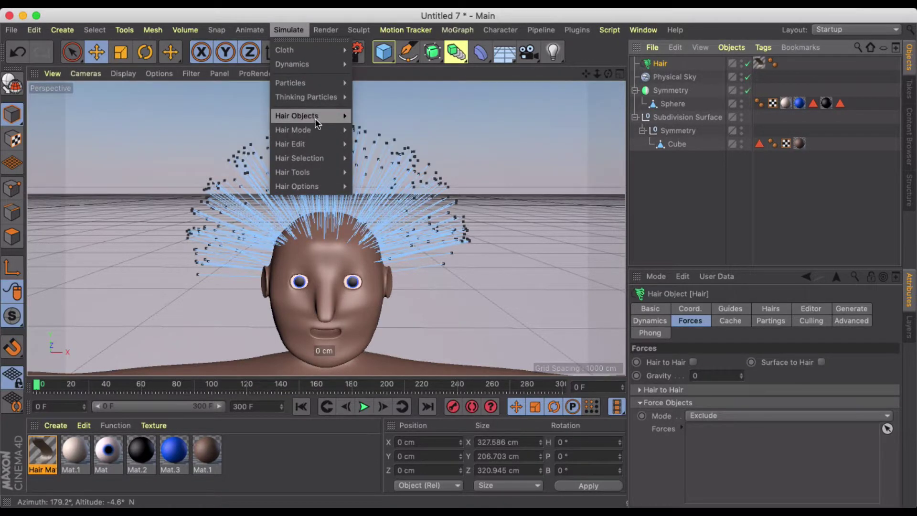
mouse_move(315, 119)
mouse_move(302, 173)
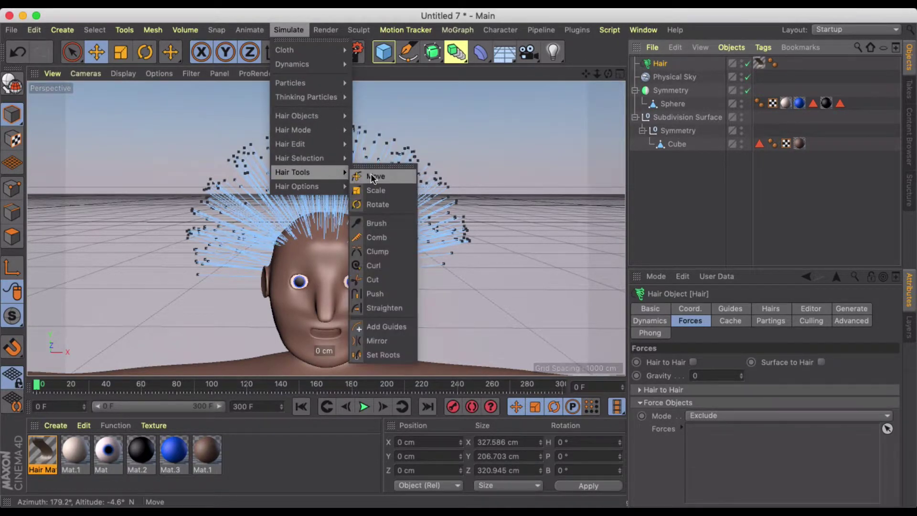
click(372, 222)
alt+drag(430, 215, 348, 215)
drag(711, 340, 588, 331)
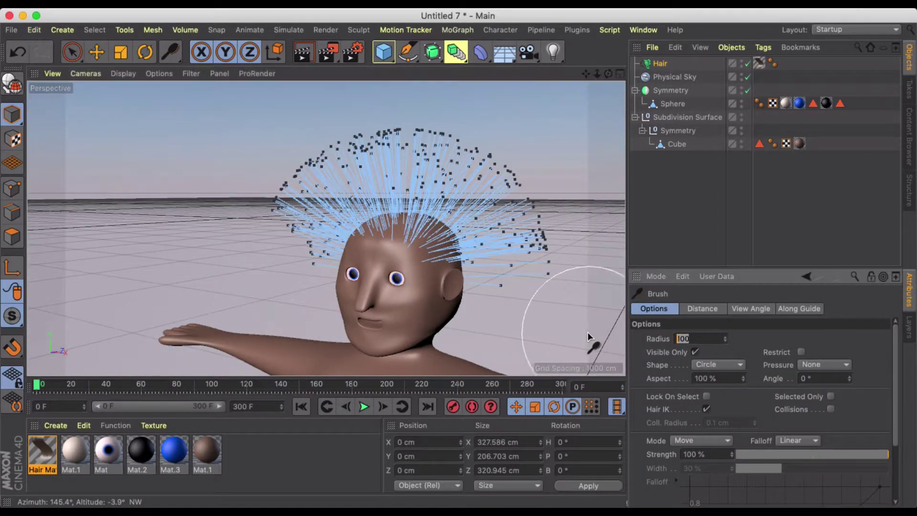
text(40)
key(Return)
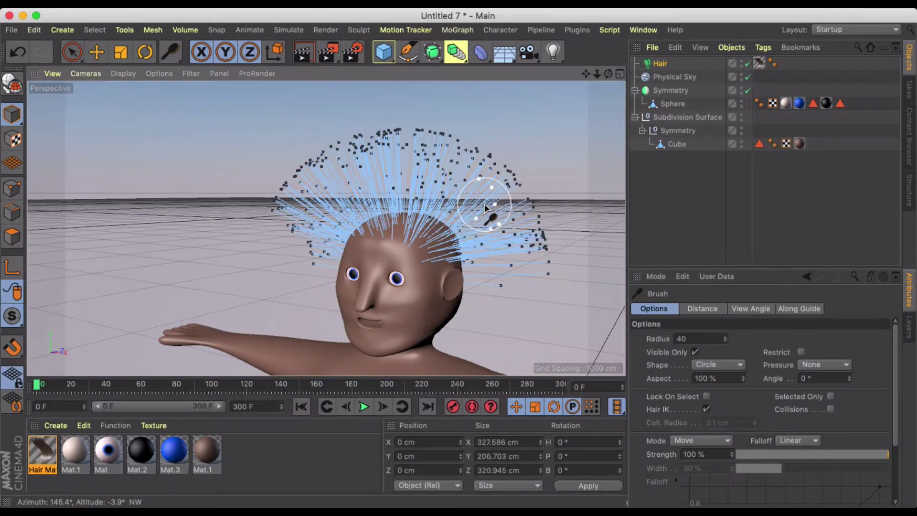
Brush the hair guides on both sides of the head and toward the back downward over the ears.
mouse_move(485, 203)
alt+mouse_down()
mouse_move(330, 239)
mouse_move(436, 247)
mouse_move(419, 230)
mouse_move(445, 233)
mouse_move(410, 208)
mouse_move(463, 253)
alt+mouse_up()
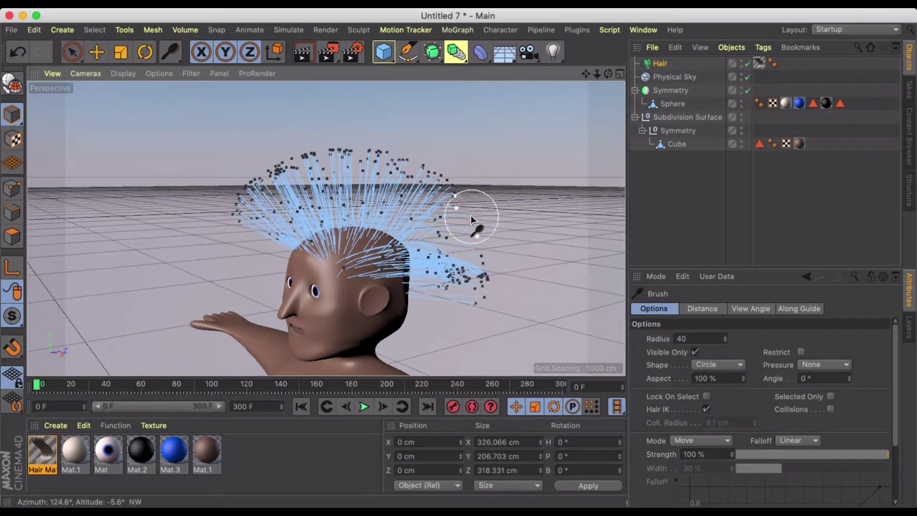
mouse_move(471, 215)
mouse_down()
mouse_move(450, 277)
mouse_move(461, 291)
mouse_move(504, 258)
mouse_up()
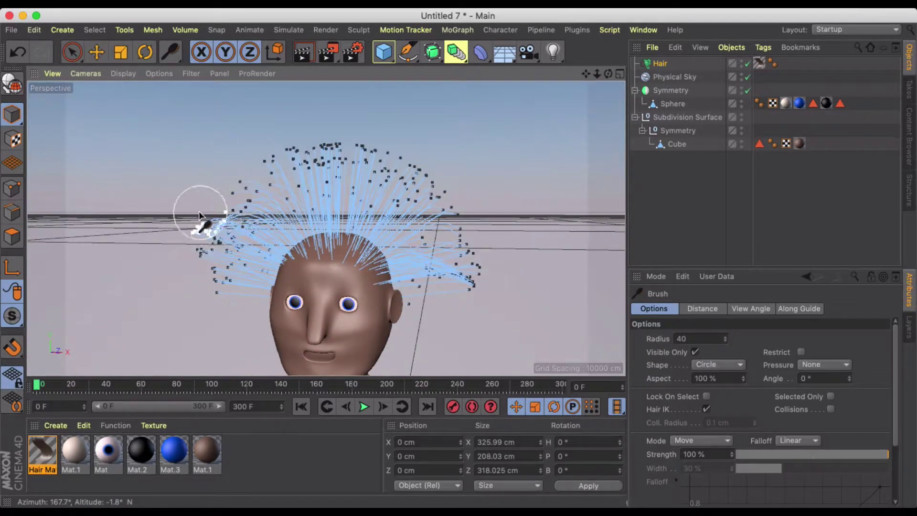
mouse_move(199, 211)
mouse_down()
mouse_move(205, 265)
mouse_move(226, 294)
mouse_up()
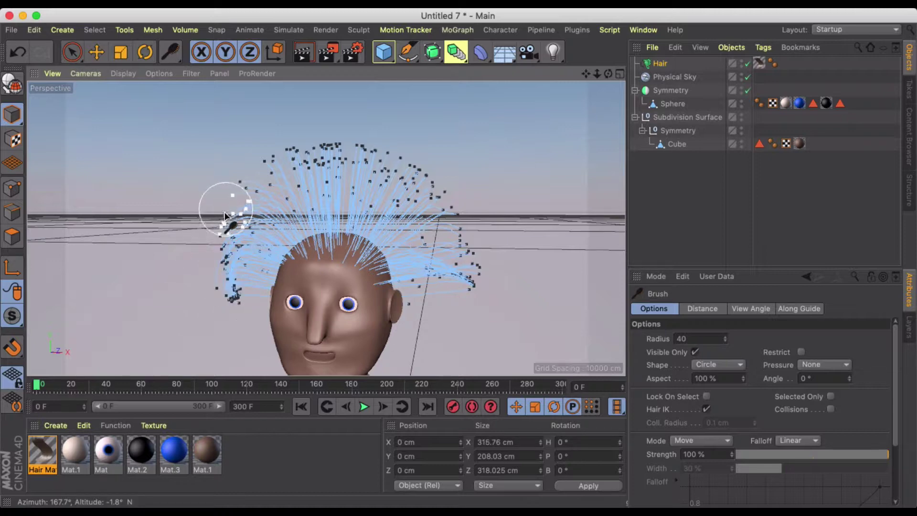
alt+drag(224, 211, 320, 195)
drag(251, 225, 203, 294)
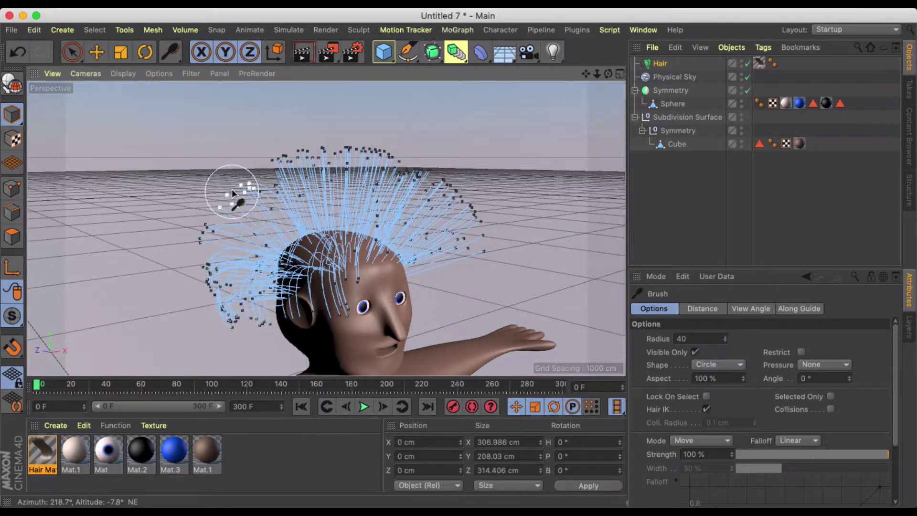
mouse_move(196, 230)
mouse_down()
mouse_move(241, 185)
mouse_move(300, 156)
mouse_up()
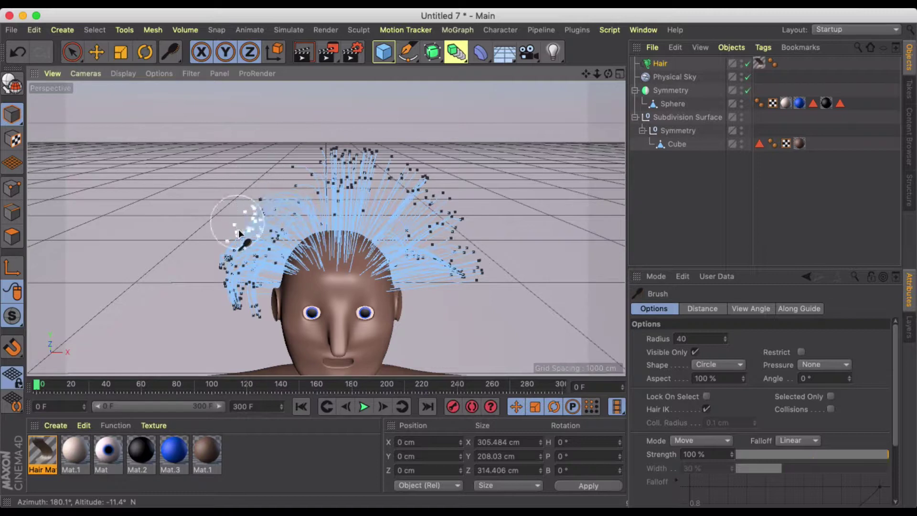
drag(231, 243, 227, 271)
Brush the upright guides on the crown over toward the character's left side and down past the left ear.
drag(336, 160, 379, 179)
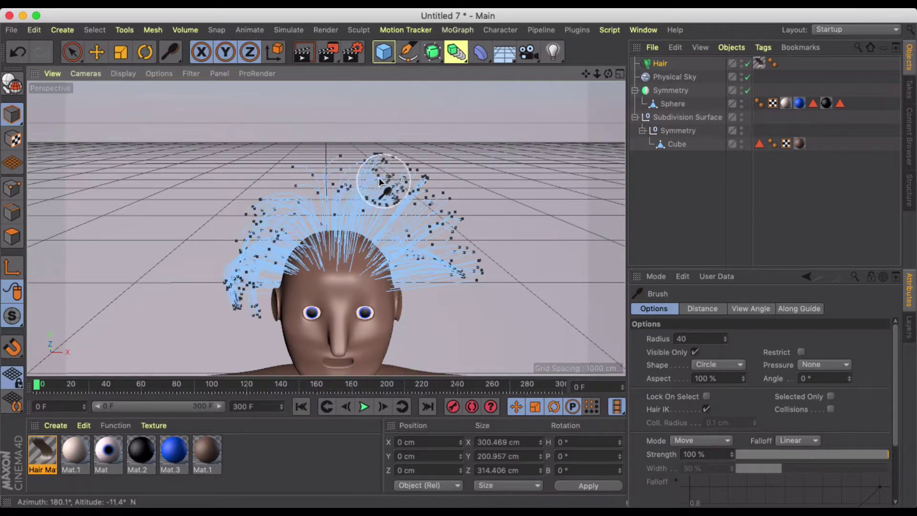
mouse_move(298, 156)
mouse_down()
mouse_move(388, 181)
mouse_move(345, 162)
mouse_move(337, 165)
mouse_move(394, 188)
mouse_up()
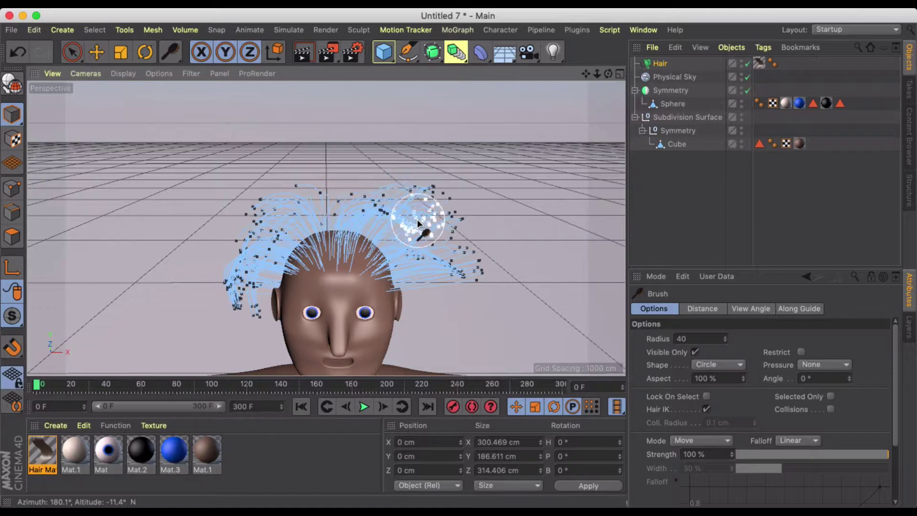
drag(416, 219, 442, 245)
mouse_move(433, 194)
mouse_down()
mouse_move(423, 188)
mouse_move(456, 259)
mouse_move(467, 311)
mouse_move(450, 299)
mouse_up()
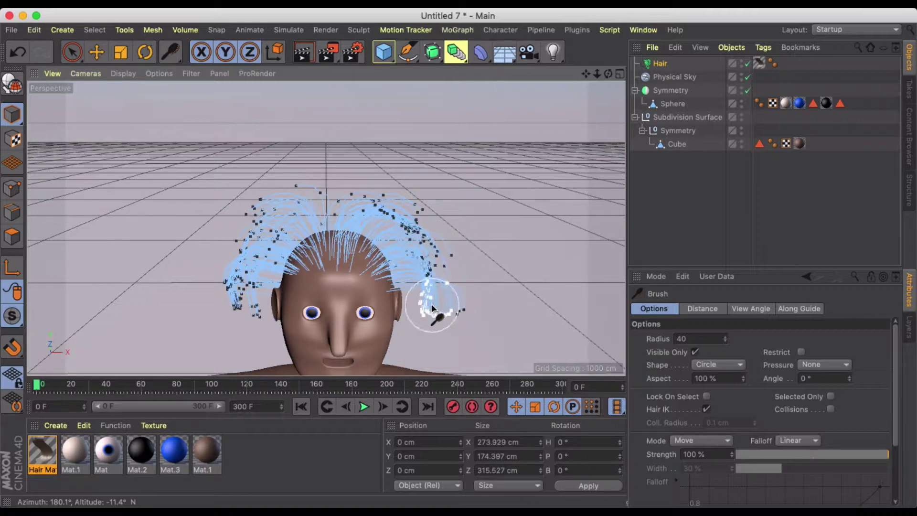
Brush the remaining stray guides on the crown outward and lower the ones on the character's right side.
mouse_move(313, 184)
mouse_down()
mouse_move(291, 198)
mouse_move(273, 188)
mouse_up()
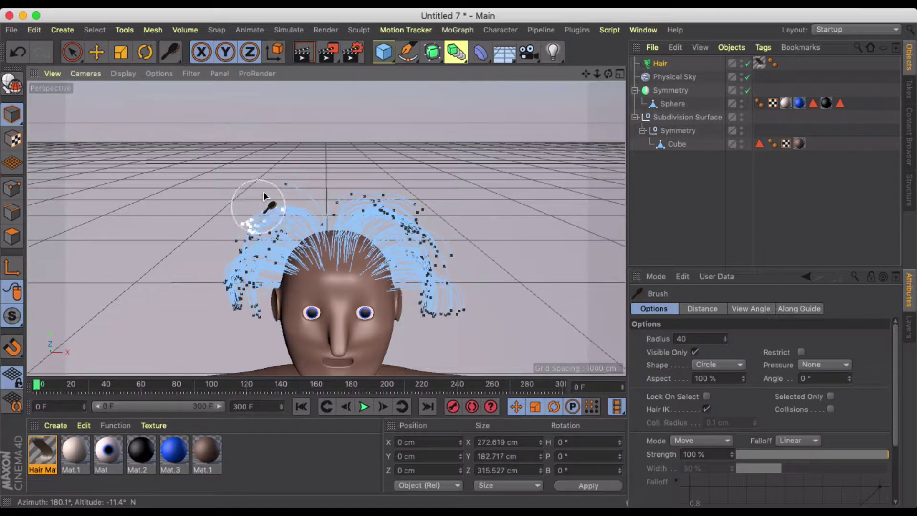
mouse_move(313, 247)
alt+mouse_down()
mouse_move(237, 193)
mouse_move(346, 196)
mouse_move(249, 194)
alt+mouse_up()
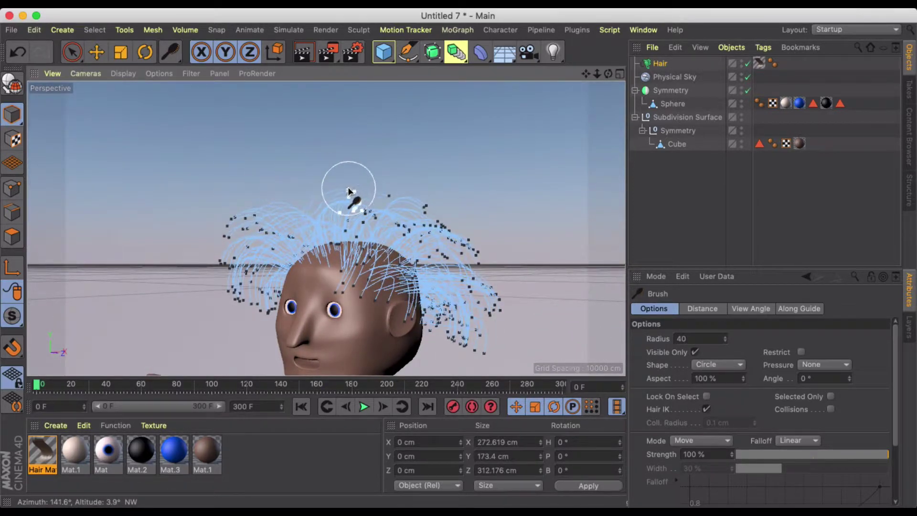
mouse_move(348, 187)
mouse_down()
mouse_move(435, 235)
mouse_move(335, 261)
mouse_move(353, 287)
mouse_move(333, 290)
mouse_move(445, 300)
mouse_move(520, 322)
mouse_move(449, 315)
mouse_move(534, 298)
mouse_move(560, 316)
mouse_move(531, 223)
mouse_move(552, 236)
mouse_move(456, 195)
mouse_move(437, 211)
mouse_move(388, 202)
mouse_up()
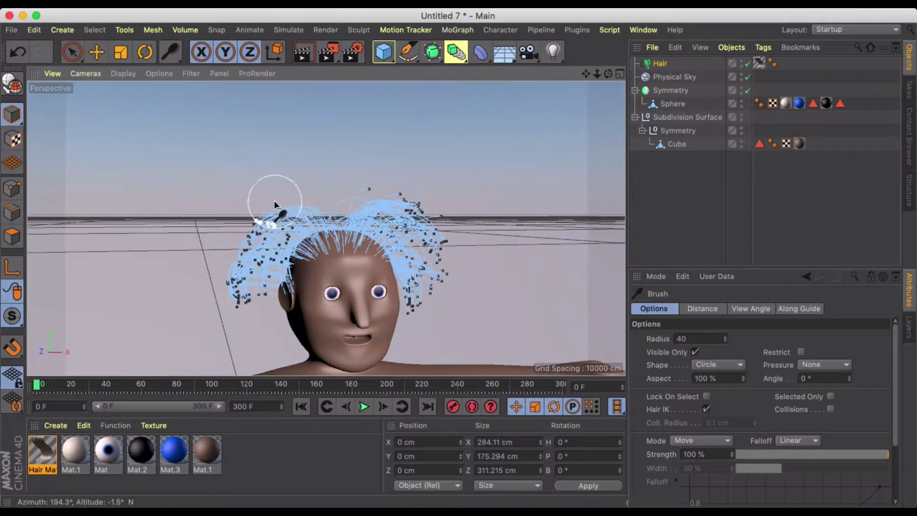
drag(235, 237, 232, 285)
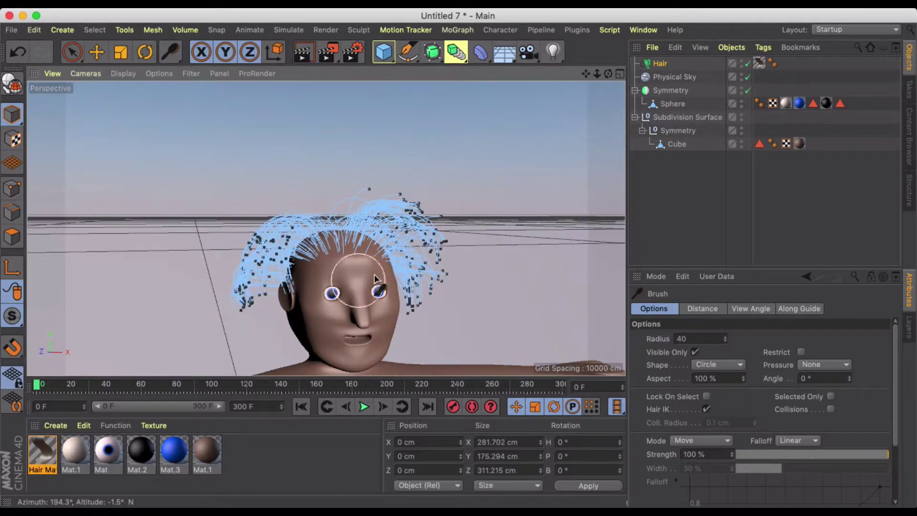
Render the view to check the brushed hairstyle from the front, and return to the Move tool.
alt+drag(356, 280, 391, 265)
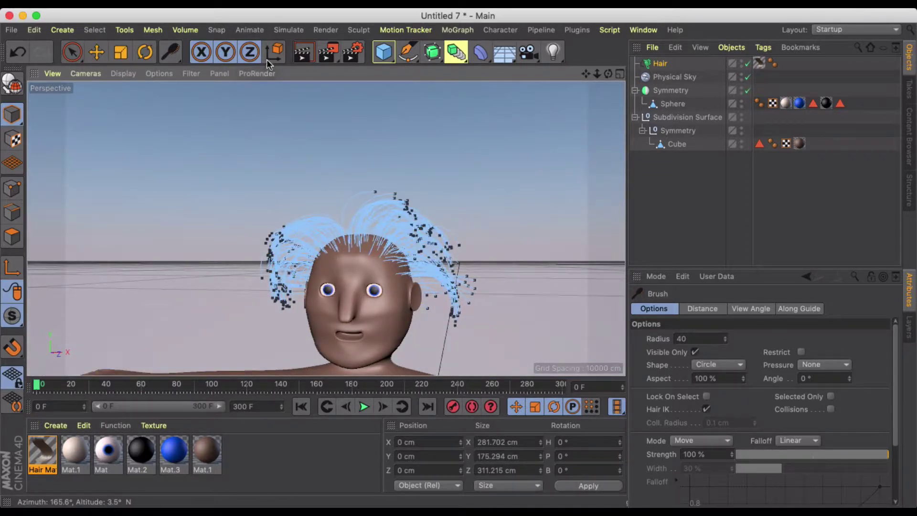
click(303, 52)
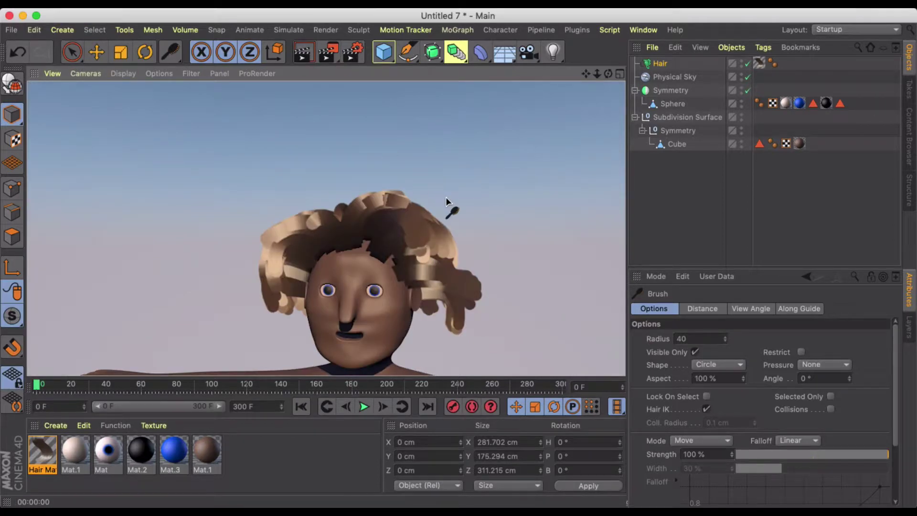
click(96, 52)
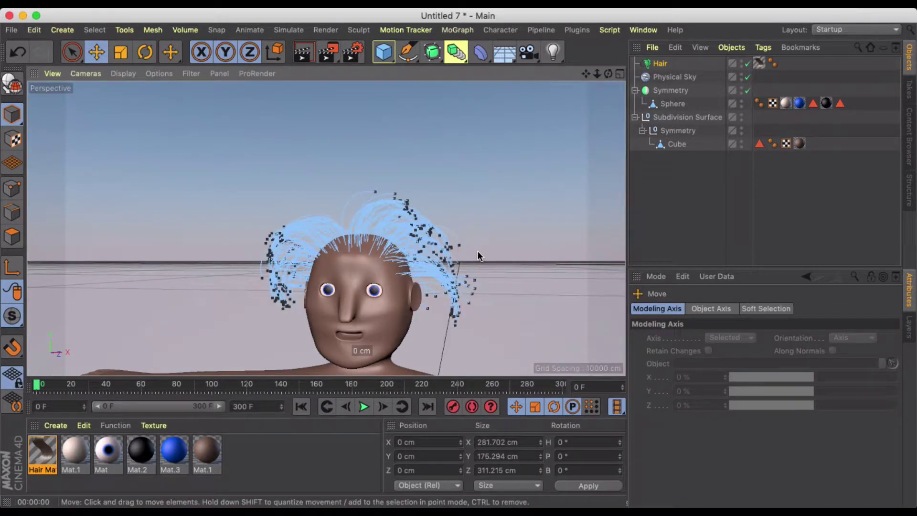
alt+middle_drag(383, 301, 431, 271)
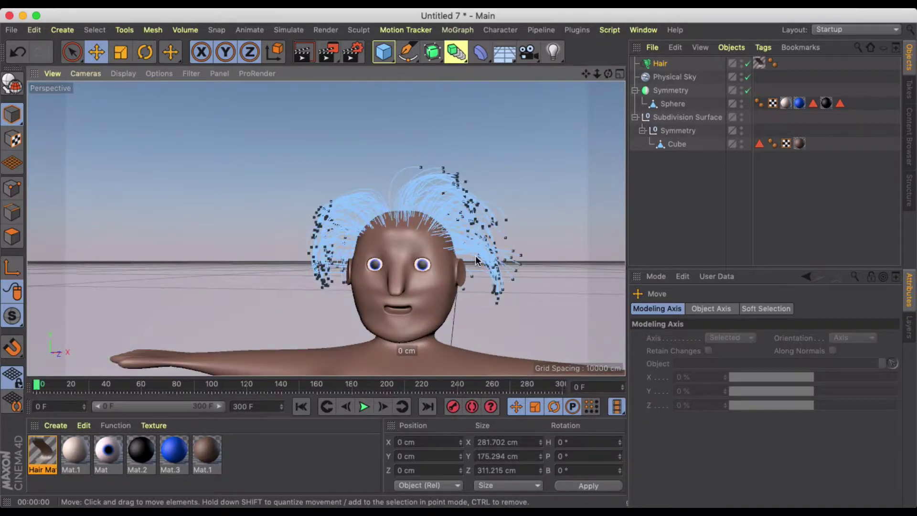
mouse_move(476, 260)
alt+mouse_down()
mouse_move(486, 251)
mouse_move(454, 265)
mouse_move(425, 263)
mouse_move(467, 258)
alt+mouse_up()
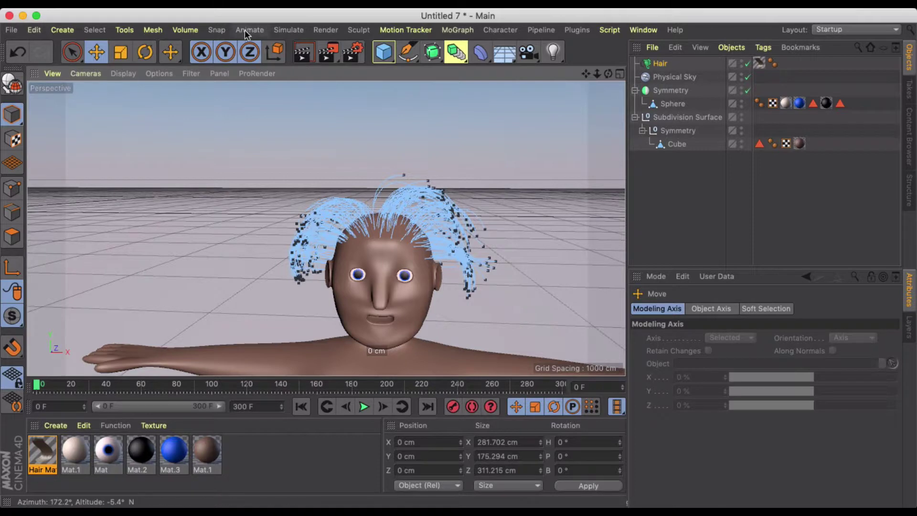
Trim the drooping guide ends beside both ears with the hair Cut tool.
click(271, 29)
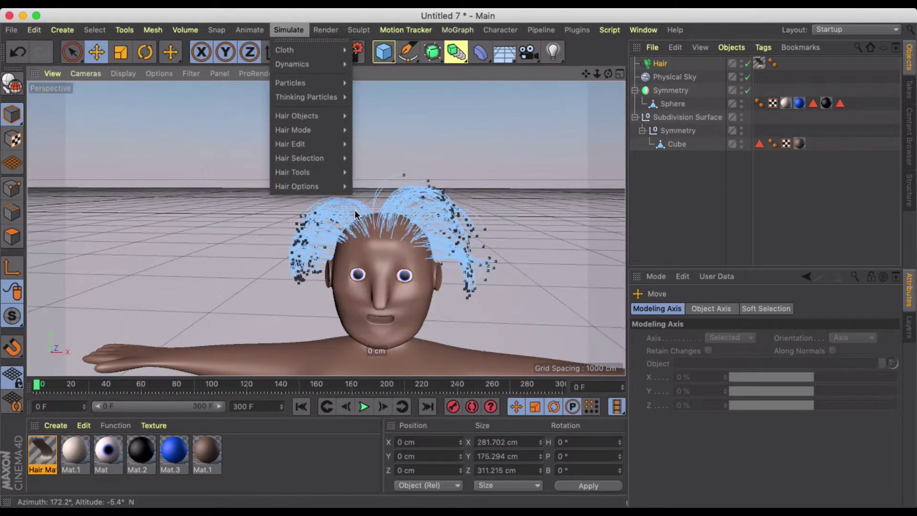
mouse_move(341, 175)
click(370, 277)
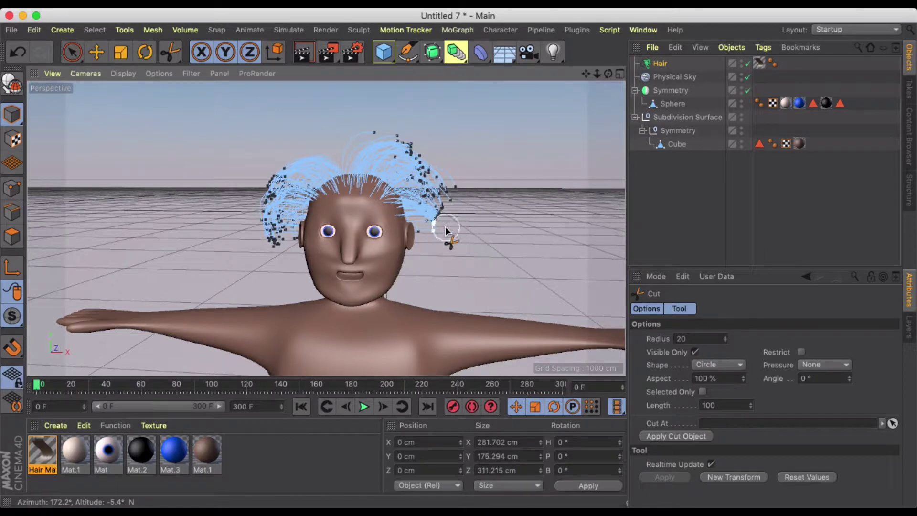
drag(445, 227, 420, 256)
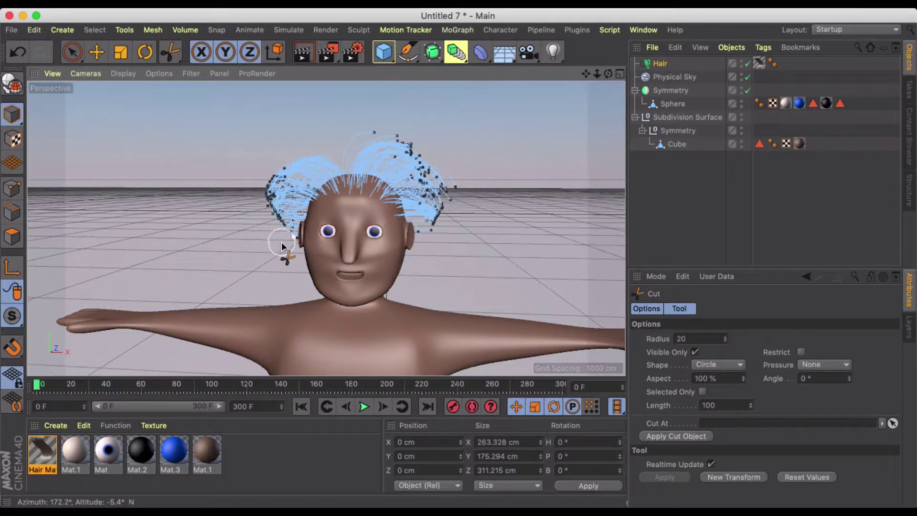
Cut the guides sticking out at the back of the head shorter.
alt+drag(288, 257, 358, 264)
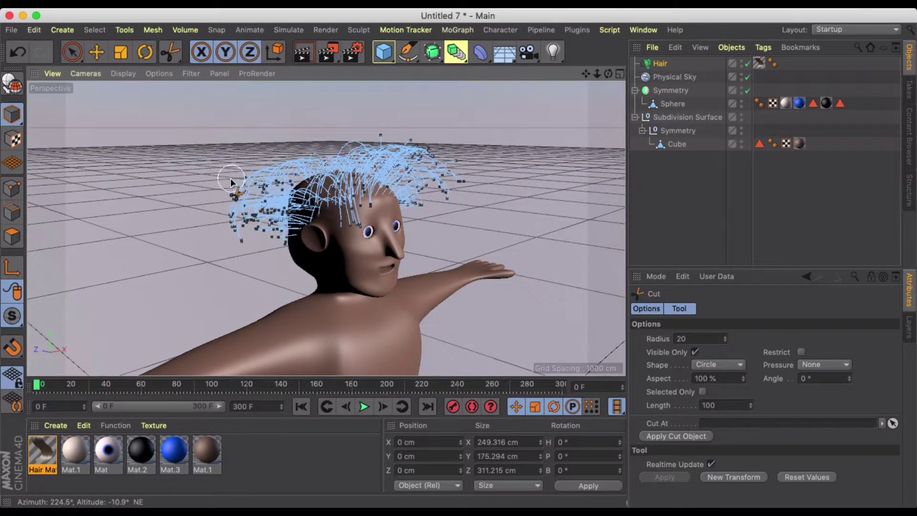
alt+drag(246, 250, 313, 239)
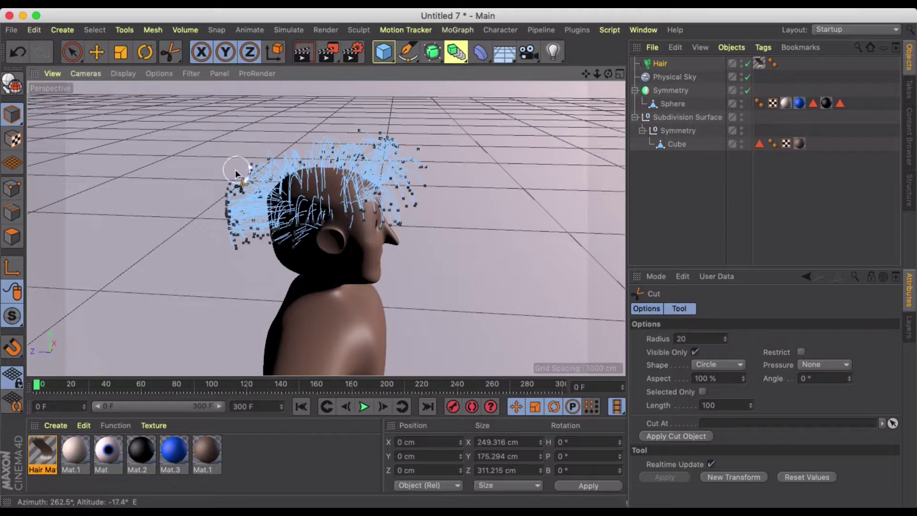
drag(235, 170, 233, 225)
alt+drag(254, 256, 222, 210)
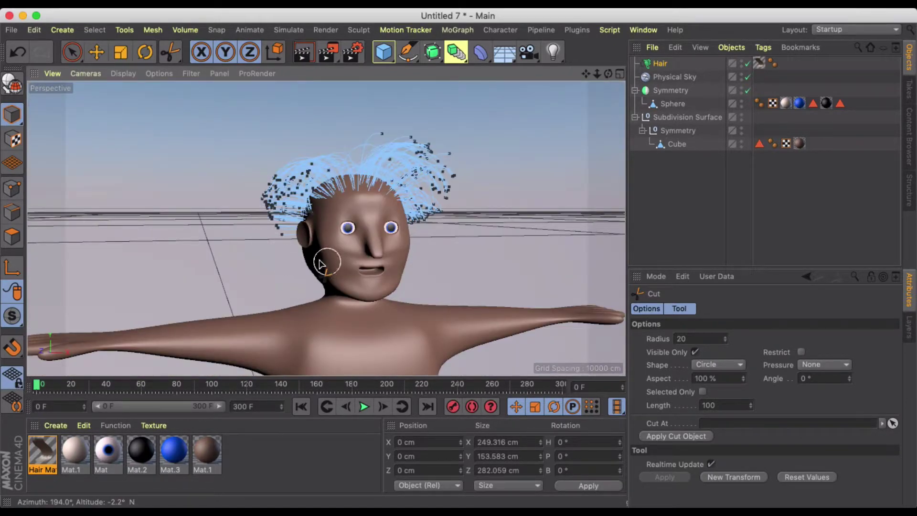
Trim the long guides along the crown and sides to a rounder outline and render the view.
alt+drag(271, 254, 492, 194)
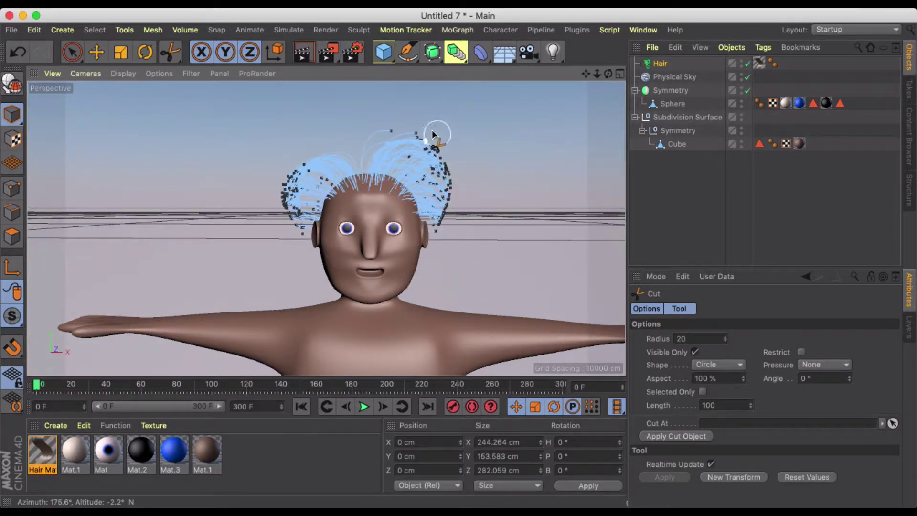
drag(377, 133, 336, 148)
drag(296, 240, 311, 159)
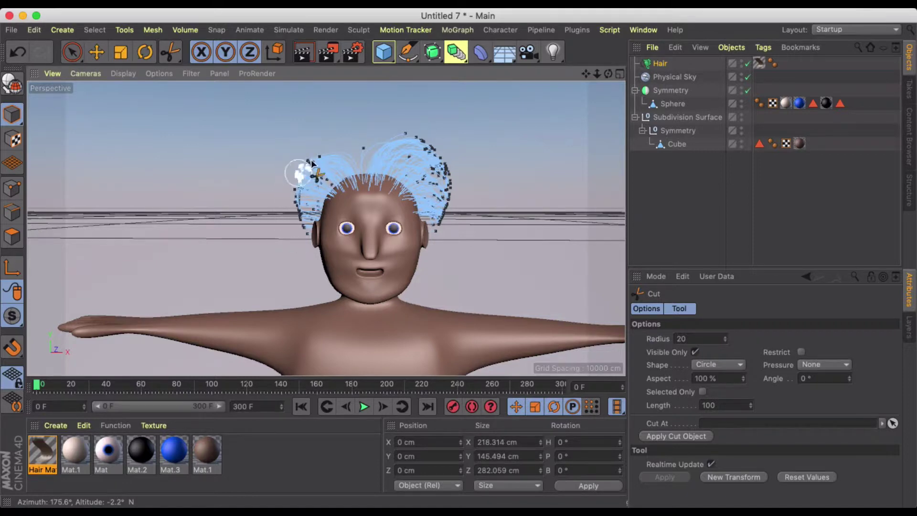
click(301, 53)
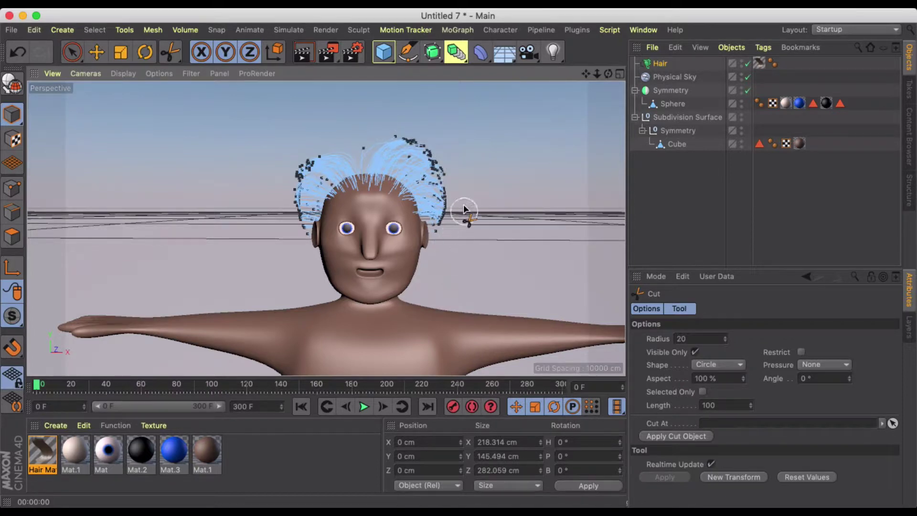
Cut the guides over the crown and sides shorter to even out the hair's silhouette.
drag(415, 137, 366, 130)
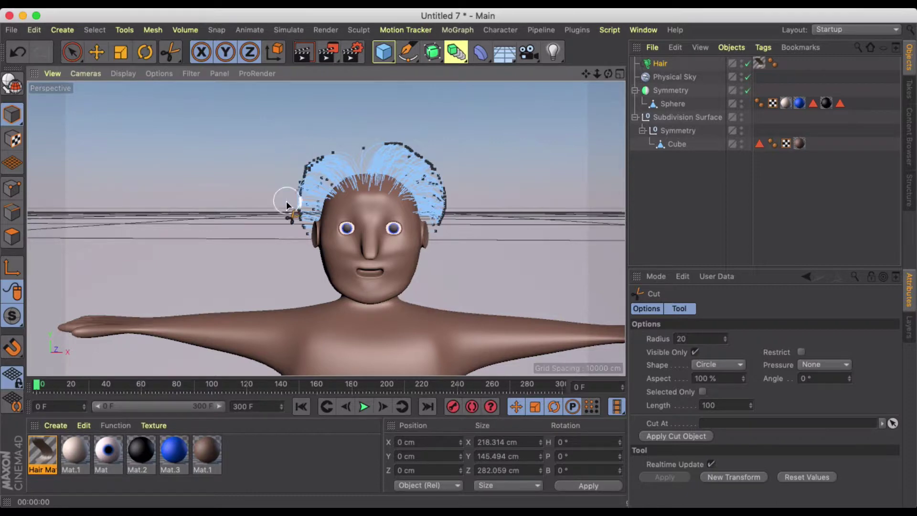
drag(396, 139, 436, 163)
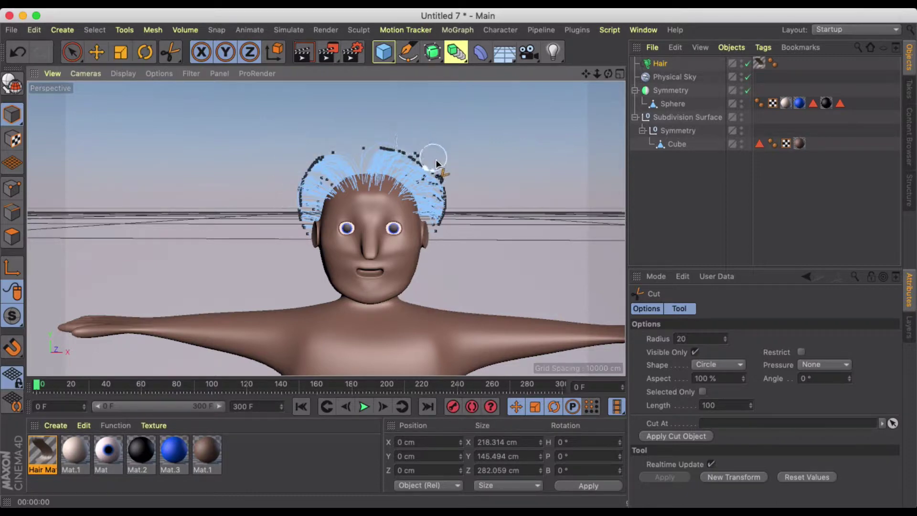
alt+drag(450, 242, 434, 237)
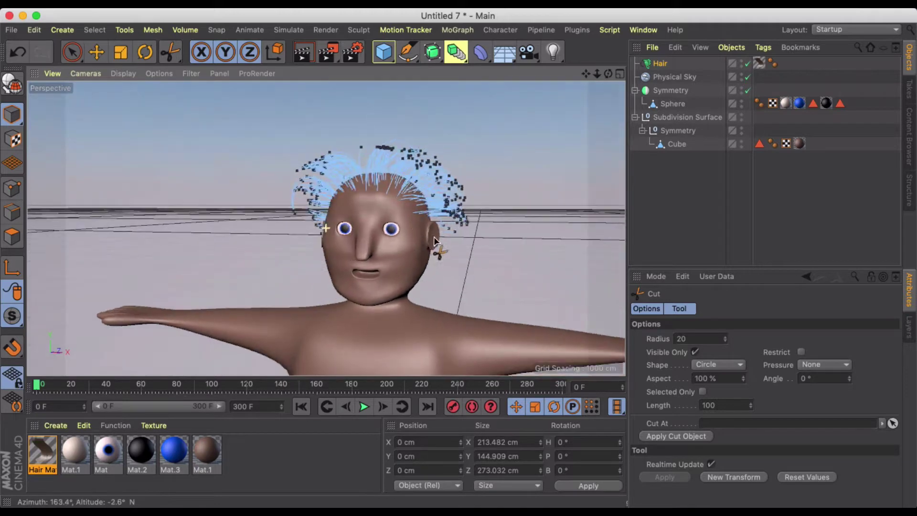
Render the view close up and zoomed out to check the trimmed hair from the front.
click(303, 52)
scroll(468, 200, down, 5)
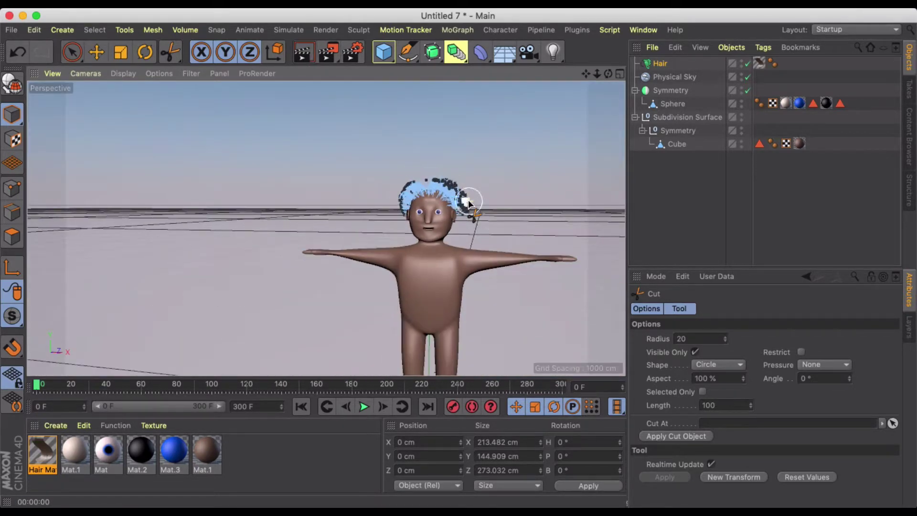
click(302, 53)
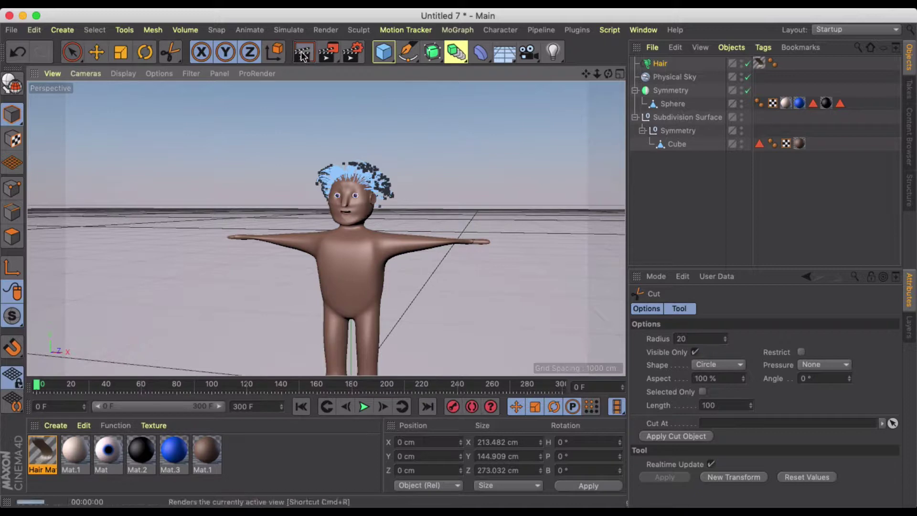
scroll(399, 183, up, 8)
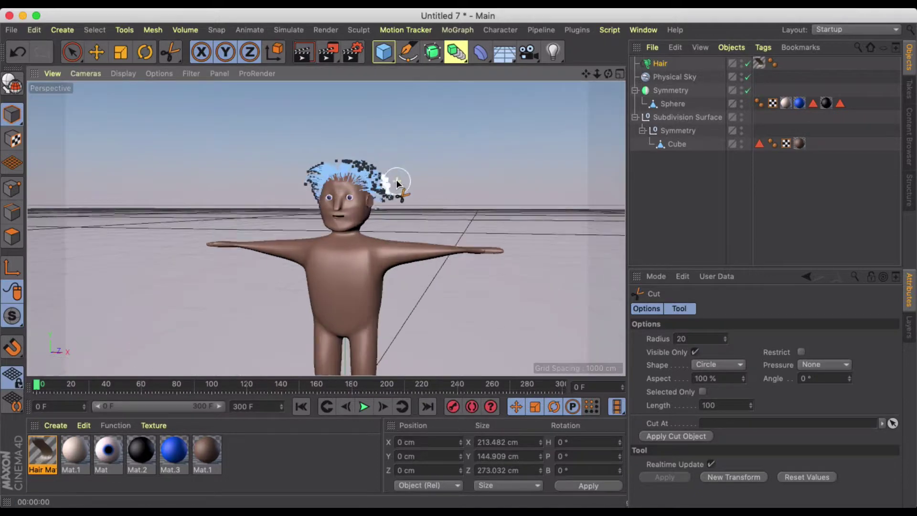
Cut the guides protruding at the side of the head shorter and render the head from its other side.
mouse_move(415, 191)
alt+mouse_down()
mouse_move(388, 167)
mouse_move(385, 220)
mouse_move(372, 171)
alt+mouse_up()
drag(320, 129, 321, 119)
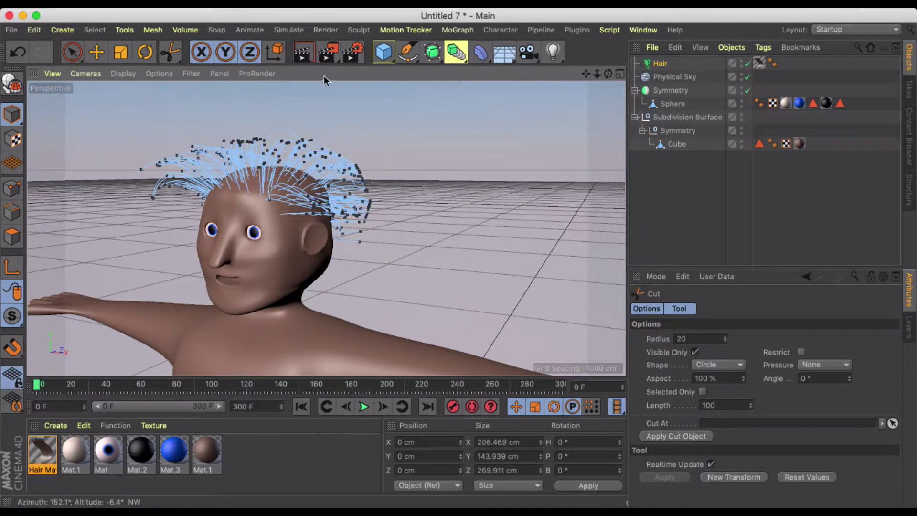
alt+drag(377, 165, 475, 180)
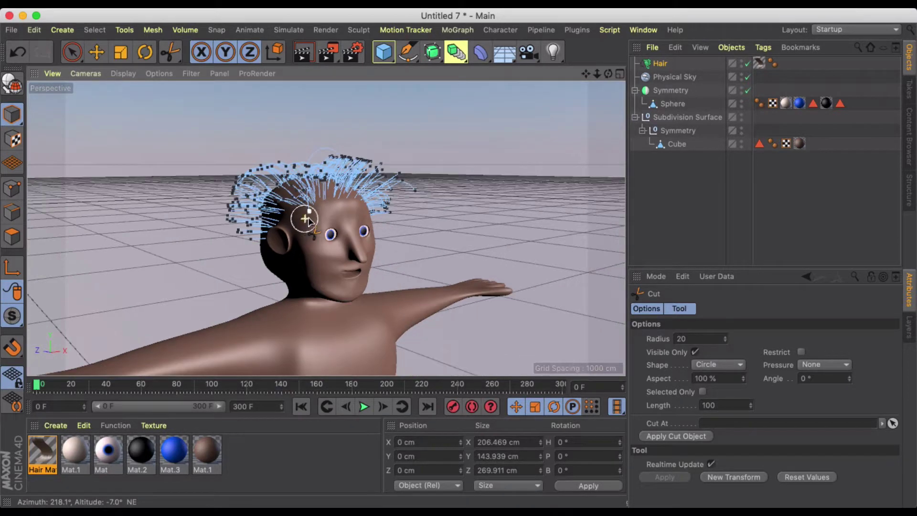
click(300, 54)
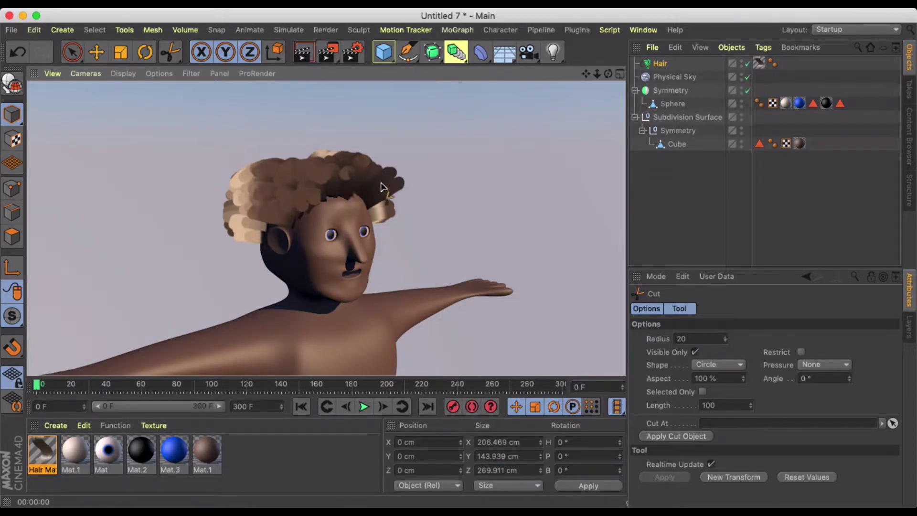
Turn off the Specular channel of the Hair Mat material and render the view.
double_click(38, 453)
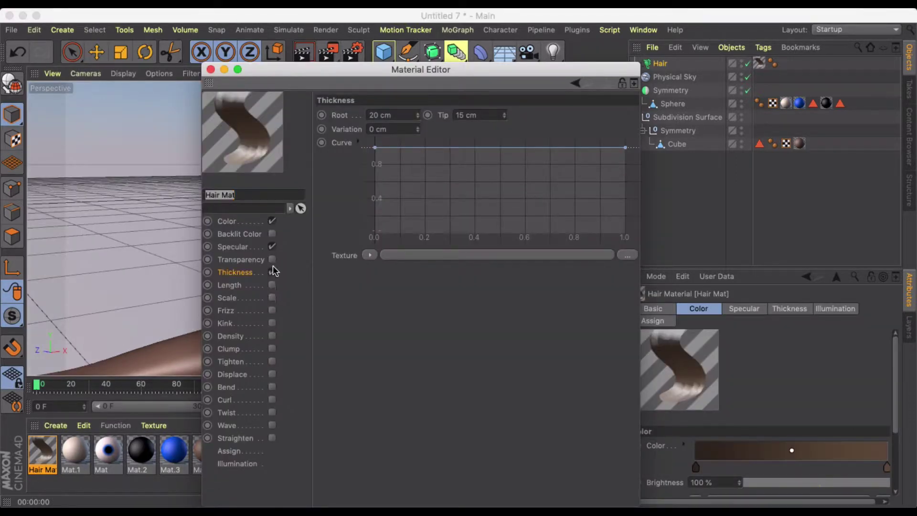
click(272, 246)
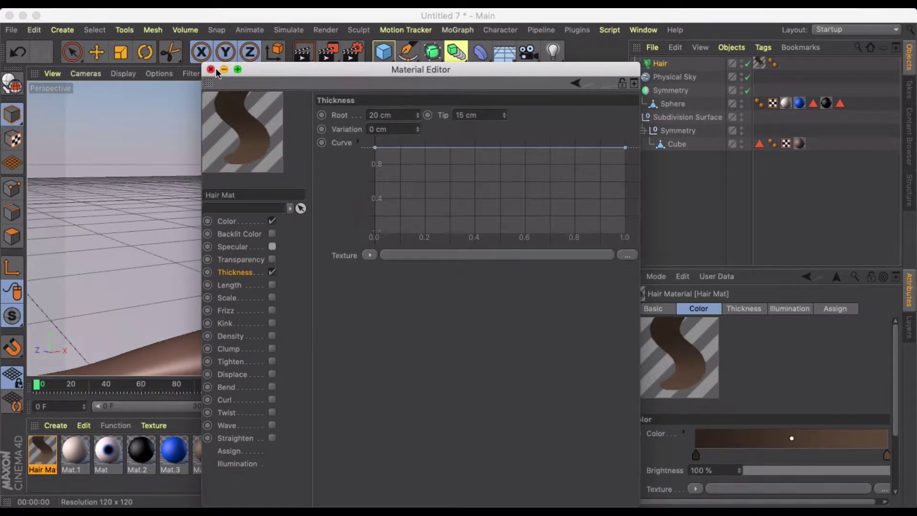
click(211, 69)
click(298, 53)
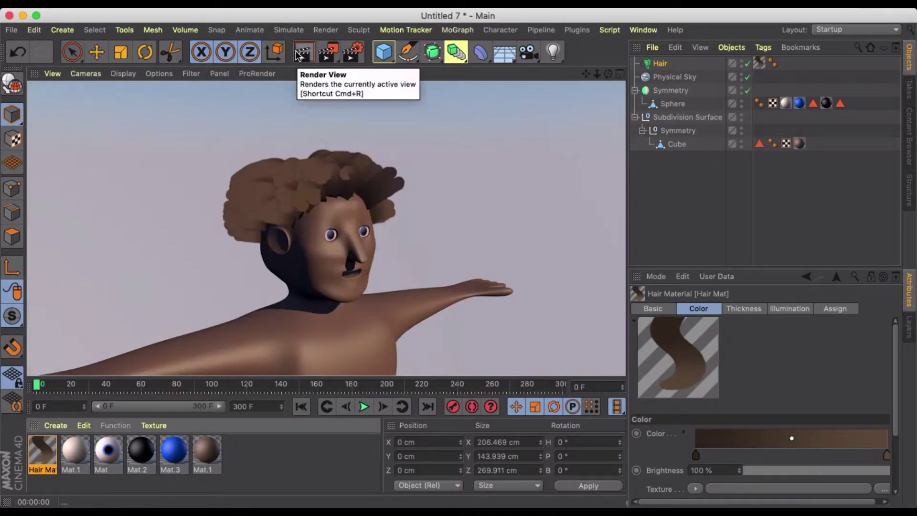
Render the head from the front, close up and from above to examine the hair coverage.
alt+drag(456, 199, 319, 203)
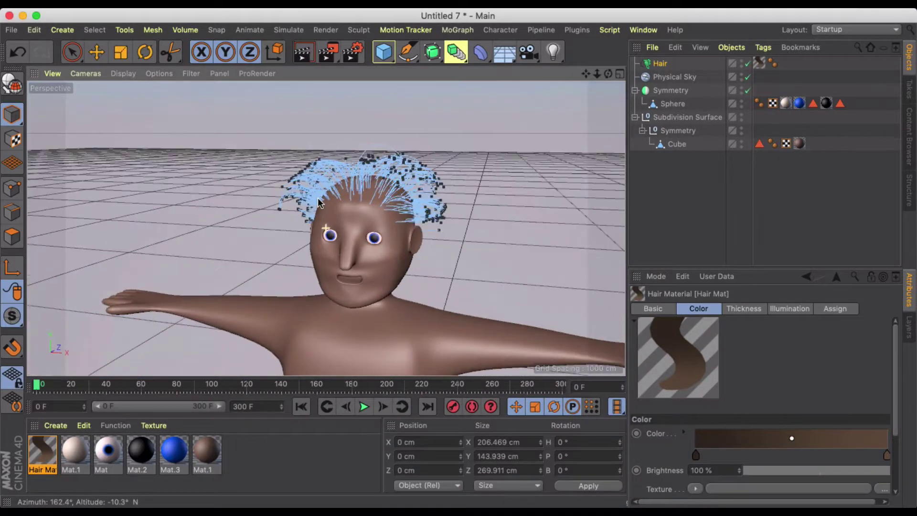
click(302, 52)
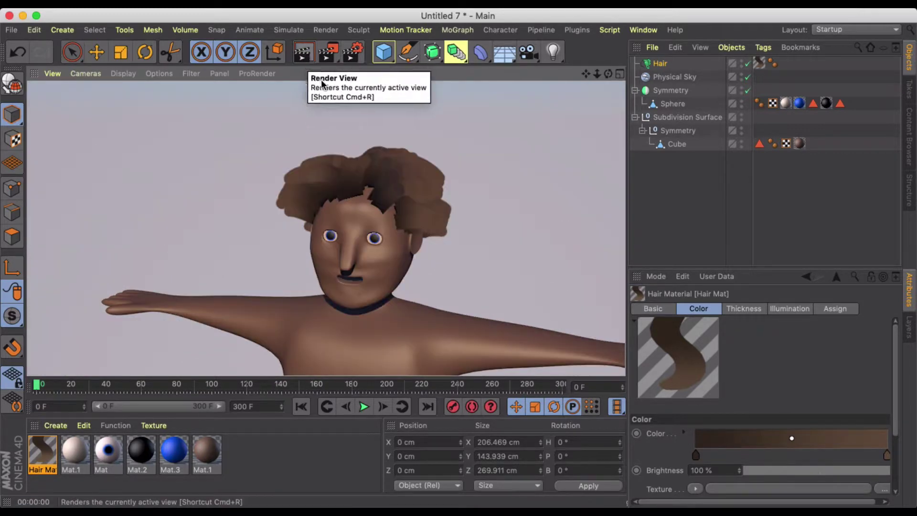
click(370, 132)
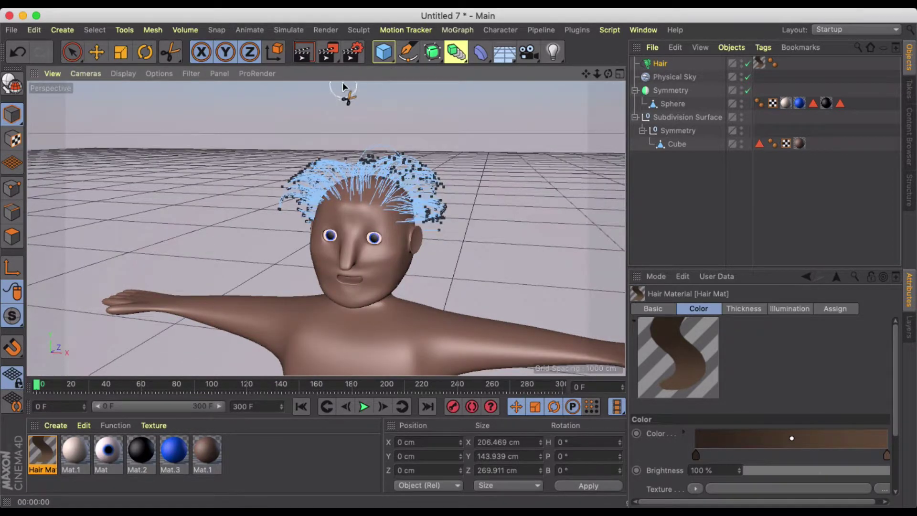
scroll(381, 187, up, 5)
click(314, 59)
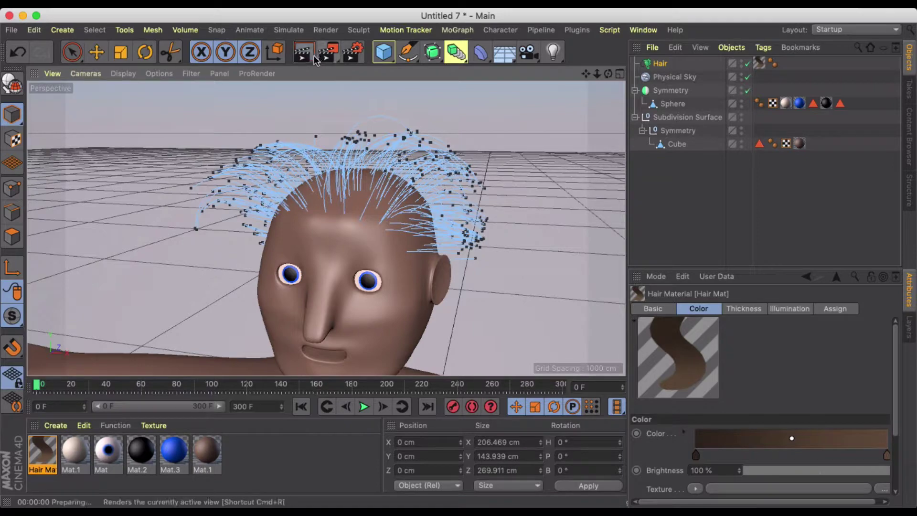
alt+drag(349, 204, 363, 286)
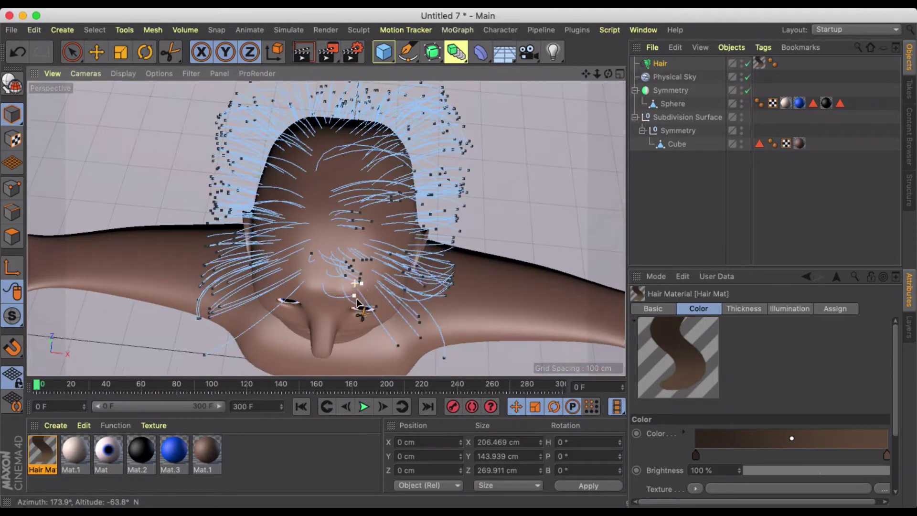
click(302, 53)
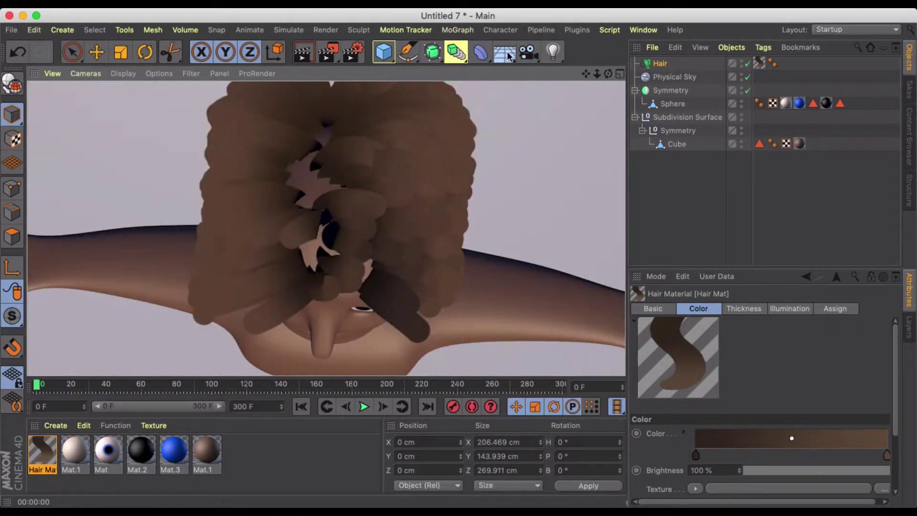
Add hair guides over the bare patches on top of the scalp with radius 10 and count 4, and render the result.
click(288, 30)
mouse_move(288, 173)
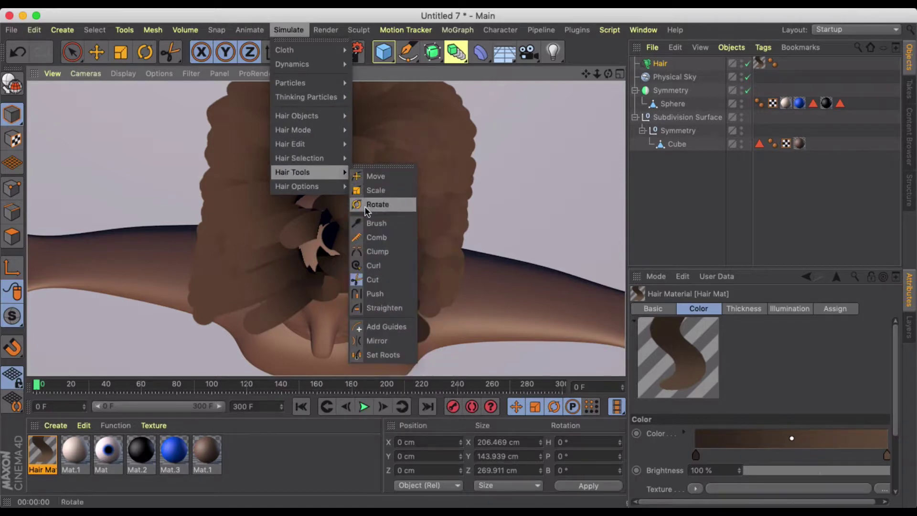
click(377, 327)
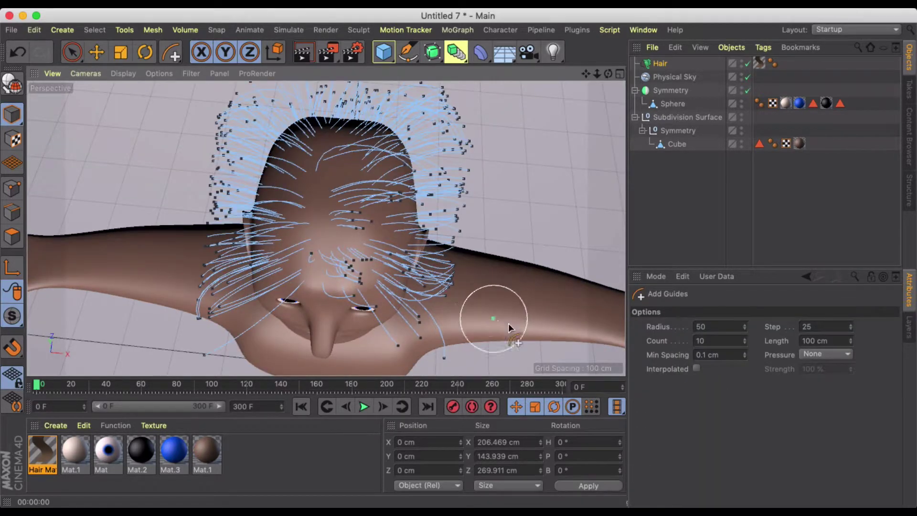
double_click(704, 325)
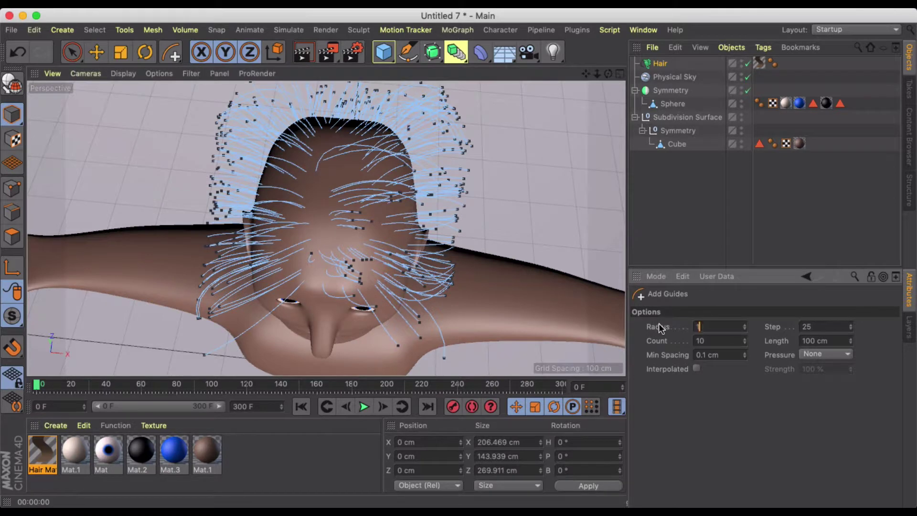
double_click(725, 340)
key(Return)
mouse_move(329, 240)
mouse_down()
mouse_move(319, 170)
mouse_move(420, 170)
mouse_up()
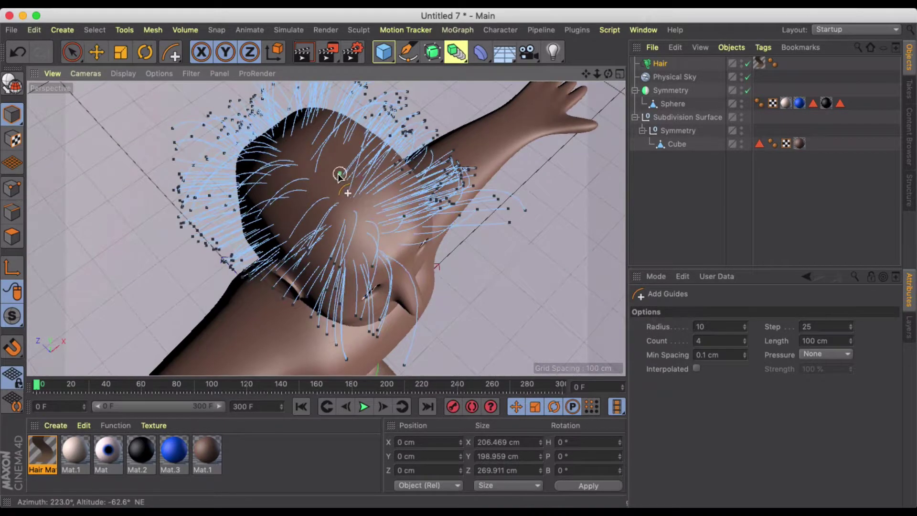
alt+drag(294, 145, 292, 139)
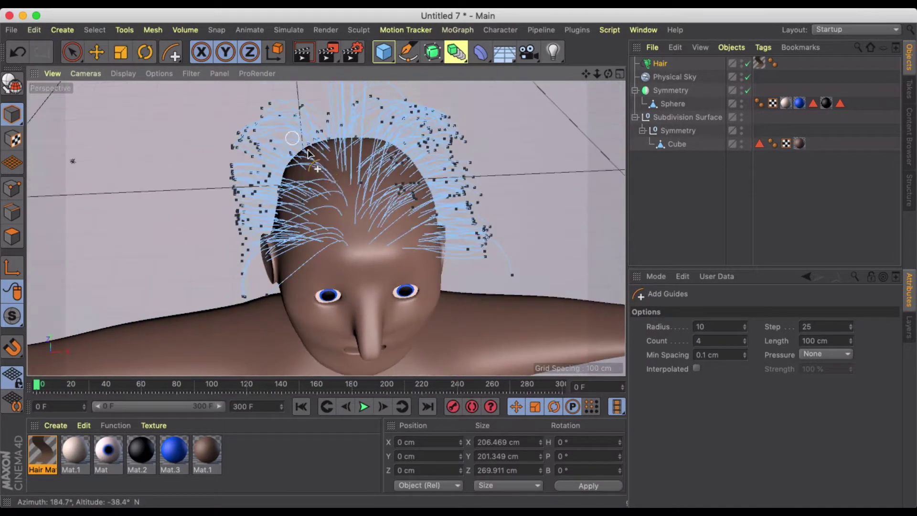
mouse_move(358, 229)
alt+mouse_down()
mouse_move(326, 197)
mouse_move(362, 222)
alt+mouse_up()
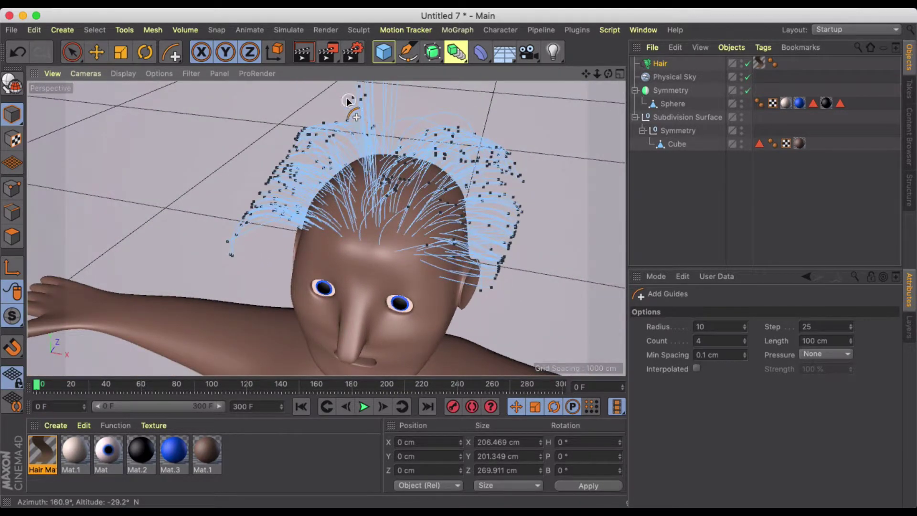
click(301, 53)
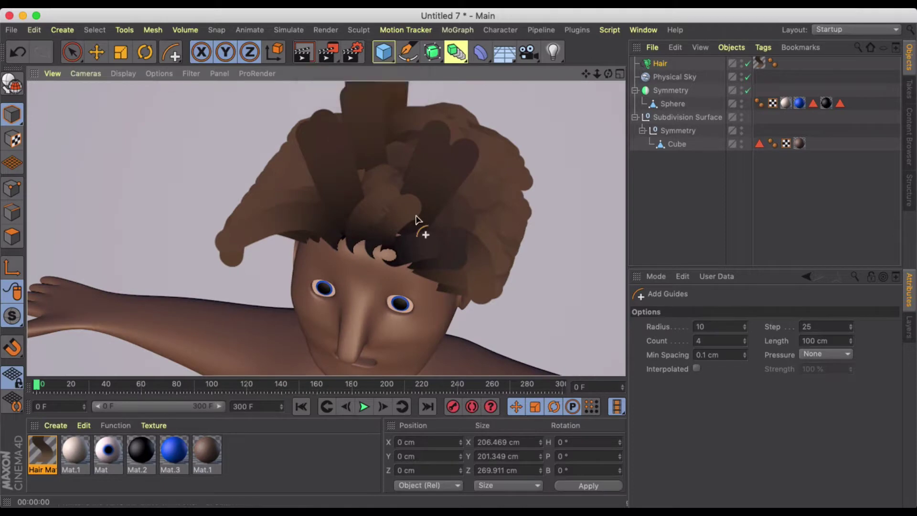
Brush the upright guides on top of the head down to one side to blend them into the hair.
alt+drag(417, 221, 457, 185)
scroll(458, 187, down, 4)
alt+middle_drag(458, 186, 402, 214)
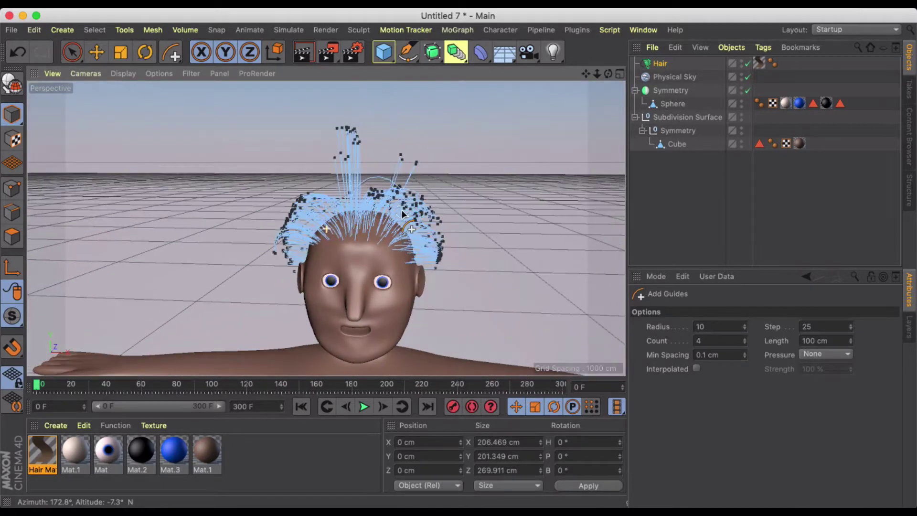
click(288, 30)
mouse_move(305, 173)
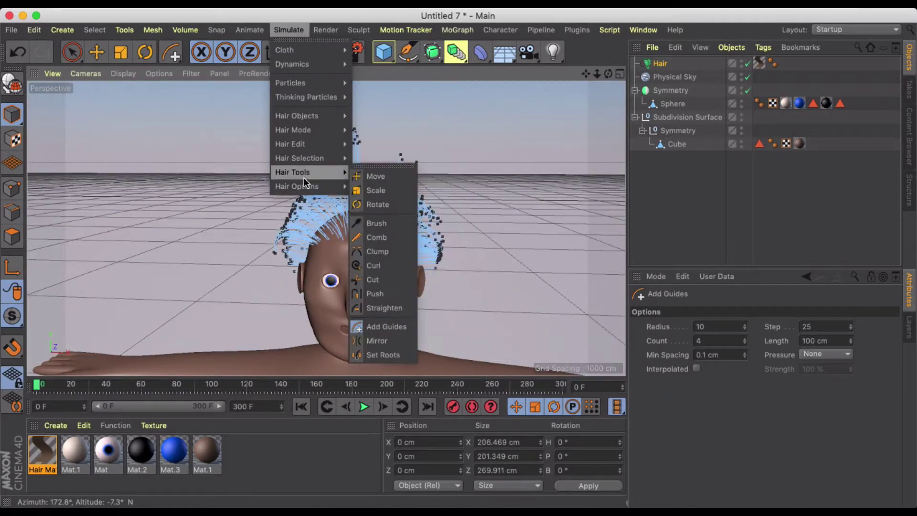
click(377, 223)
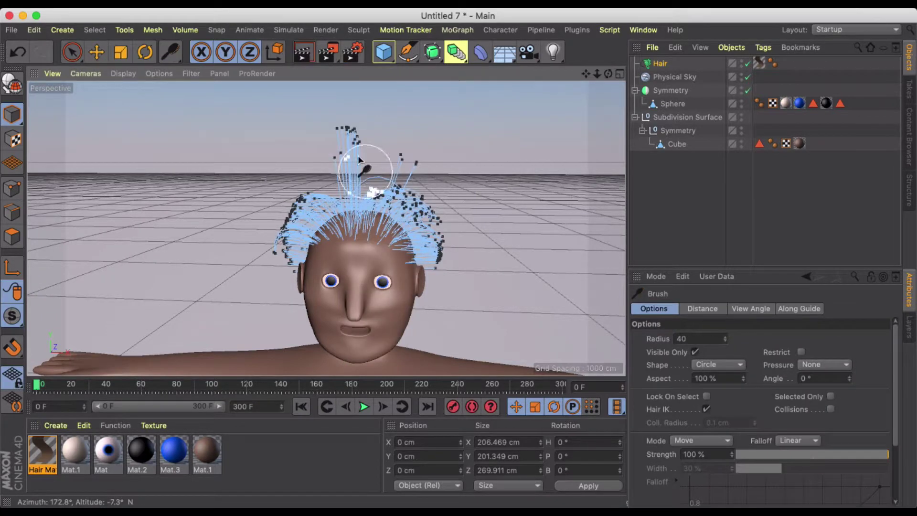
mouse_move(349, 149)
mouse_down()
mouse_move(339, 140)
mouse_move(372, 136)
mouse_up()
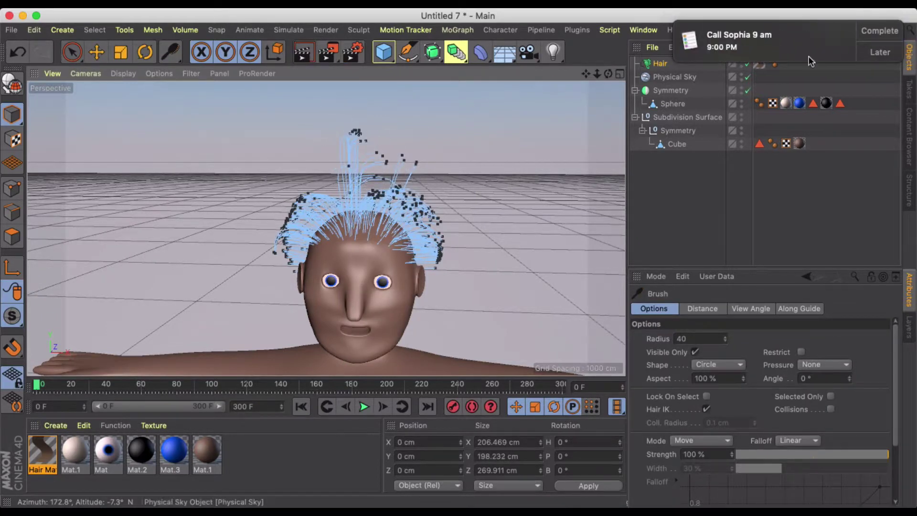
click(865, 51)
click(816, 95)
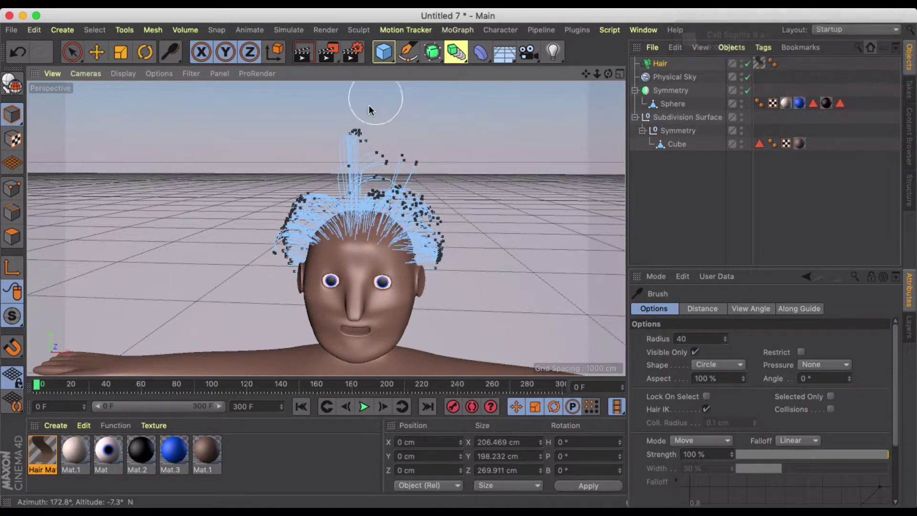
mouse_move(363, 126)
mouse_down()
mouse_move(377, 156)
mouse_move(399, 148)
mouse_move(426, 202)
mouse_up()
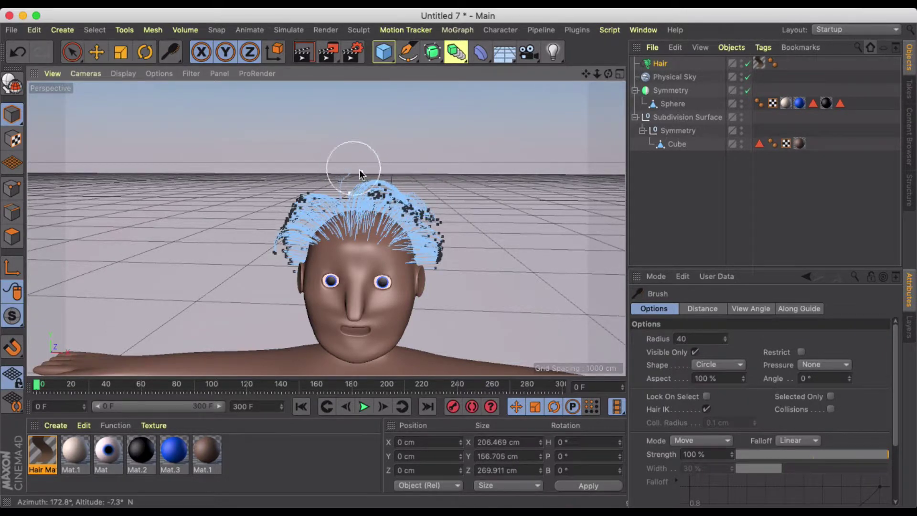
alt+drag(374, 184, 435, 173)
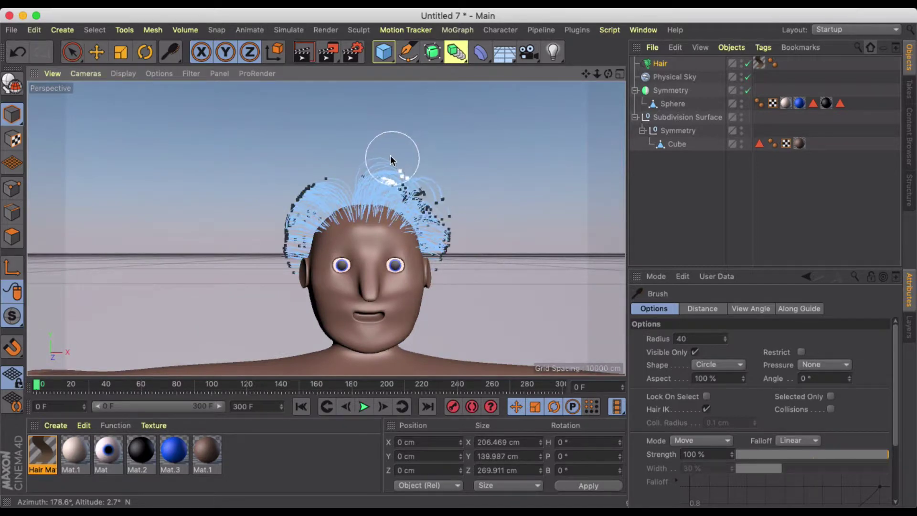
Render the brushed hair from a three-quarter side view to check its shape.
scroll(451, 195, down, 3)
alt+drag(451, 231, 375, 245)
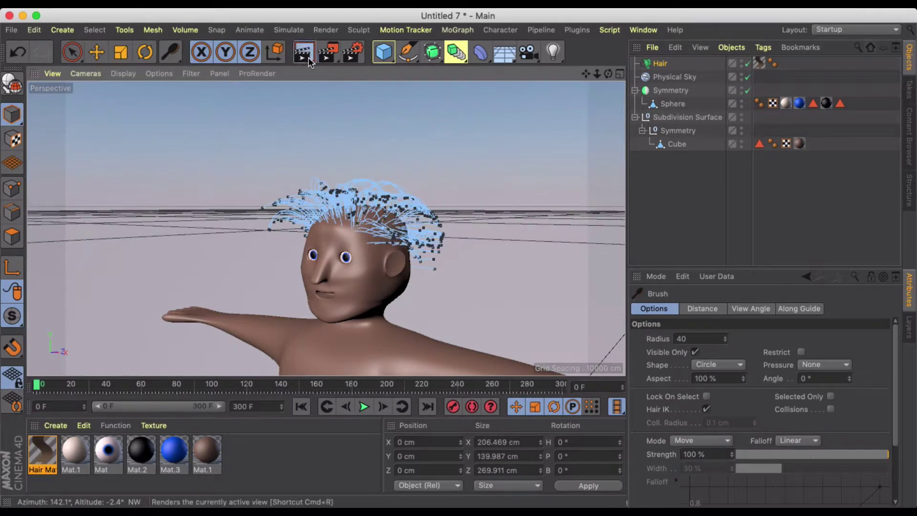
click(303, 52)
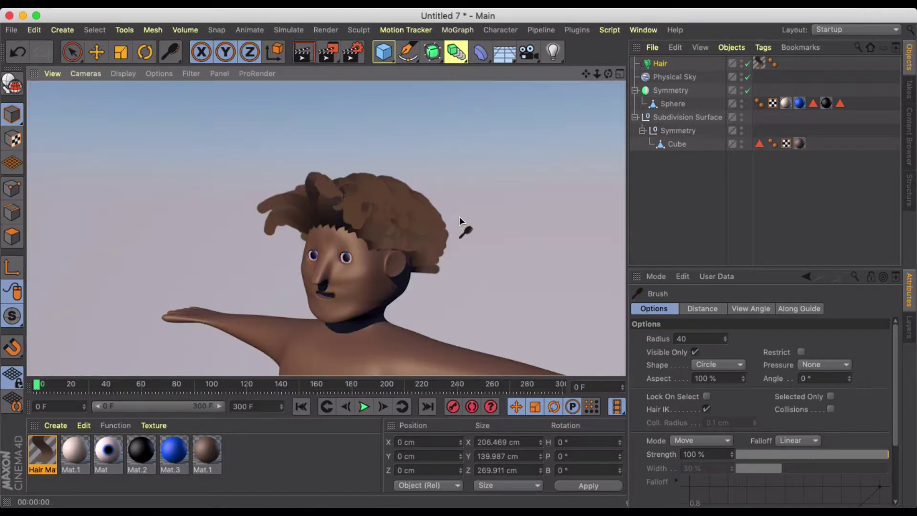
click(459, 216)
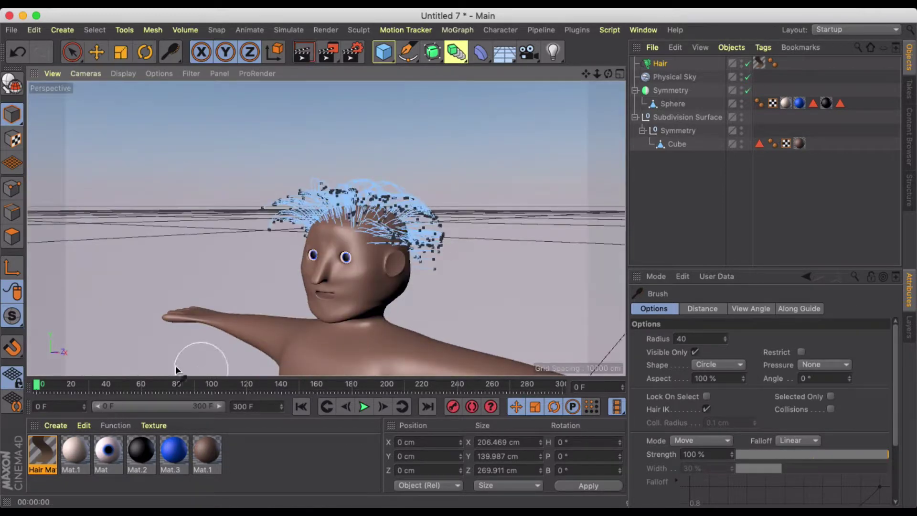
Reduce the Hair Mat material's thickness to 16.8 cm at the root and 13.9 cm at the tip.
double_click(36, 444)
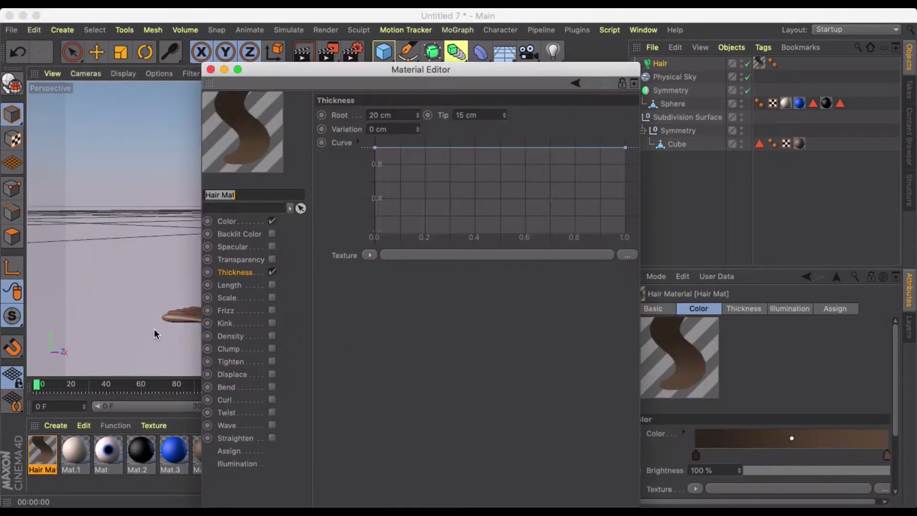
click(417, 117)
click(418, 119)
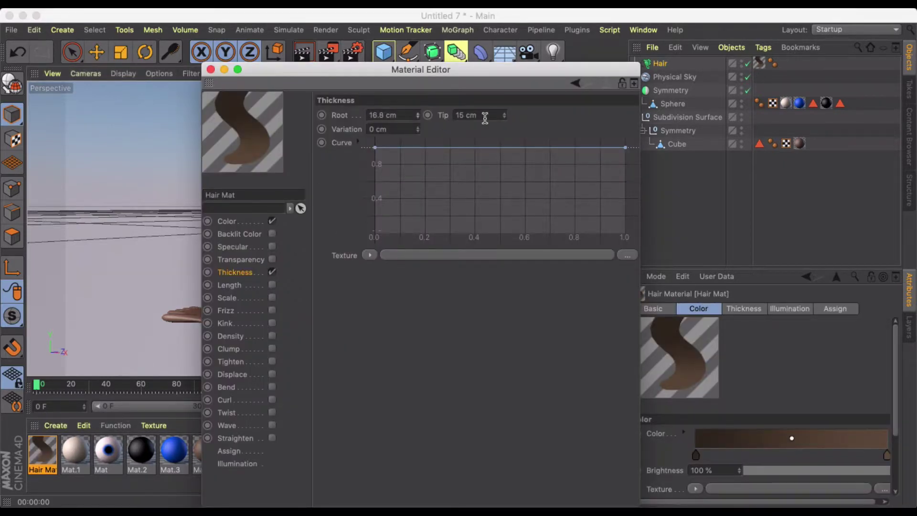
click(506, 120)
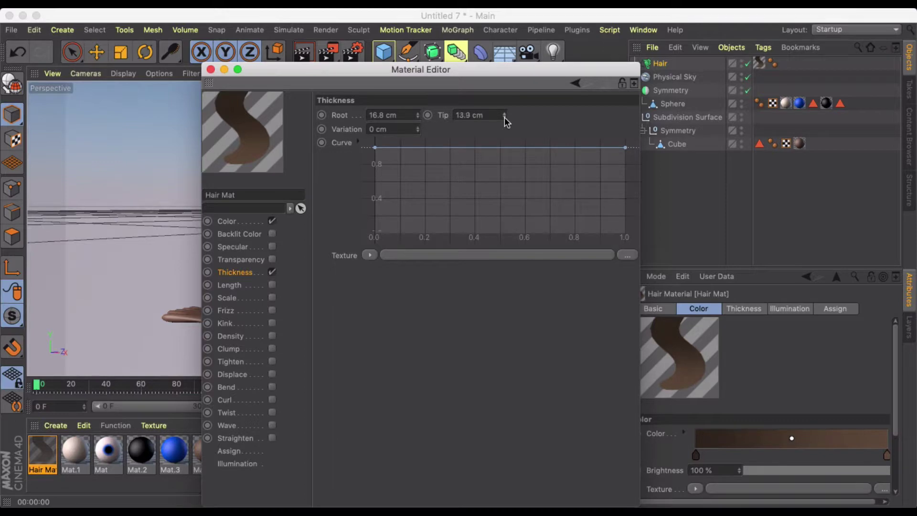
Lower the Hair Mat material's tip thickness to 12.8 cm and render the view to check the hair.
click(505, 120)
click(210, 69)
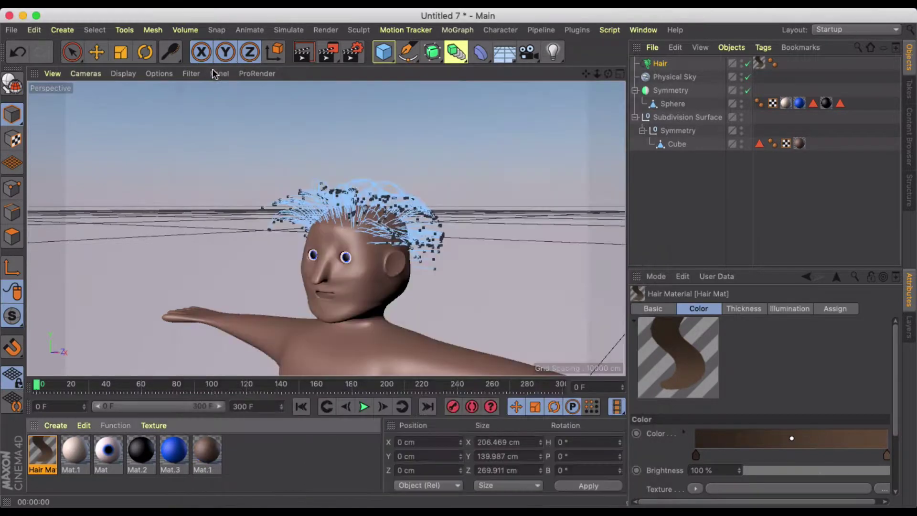
click(301, 52)
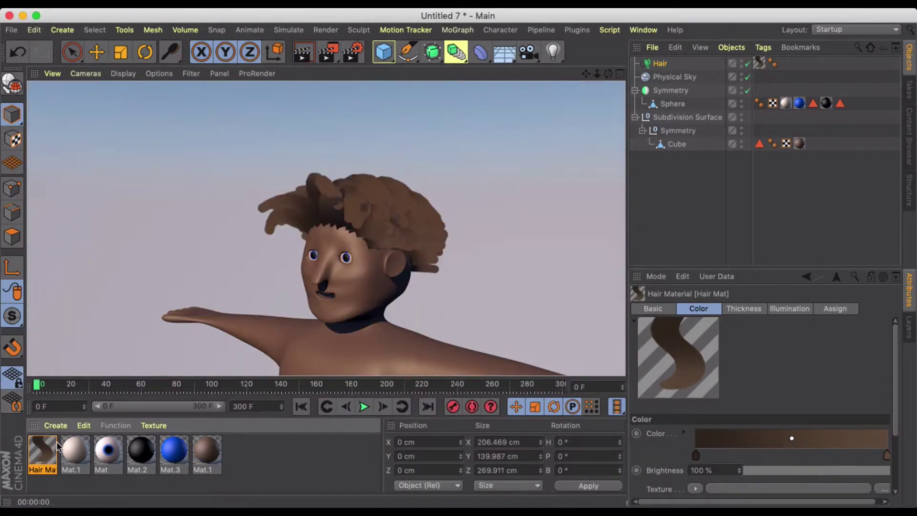
Try Frizz on the Hair Mat material, render the view and turn to the character's front.
double_click(48, 456)
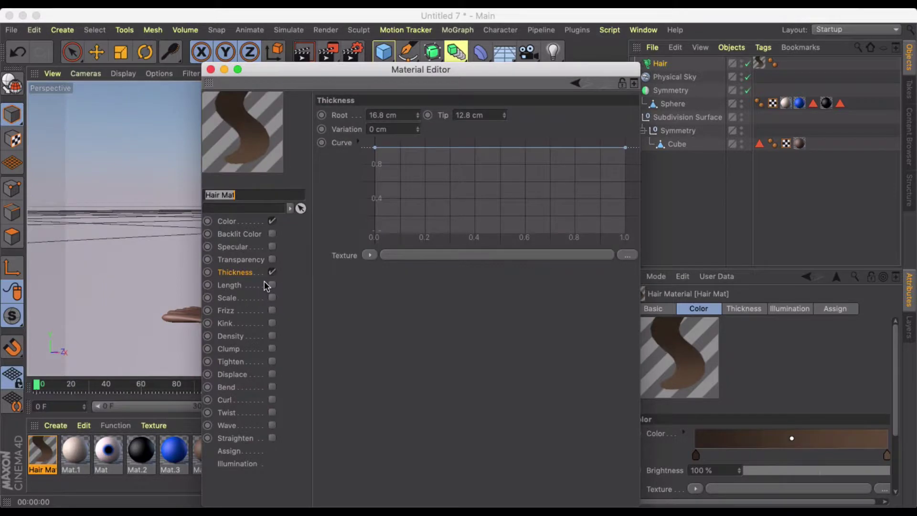
click(271, 311)
click(210, 69)
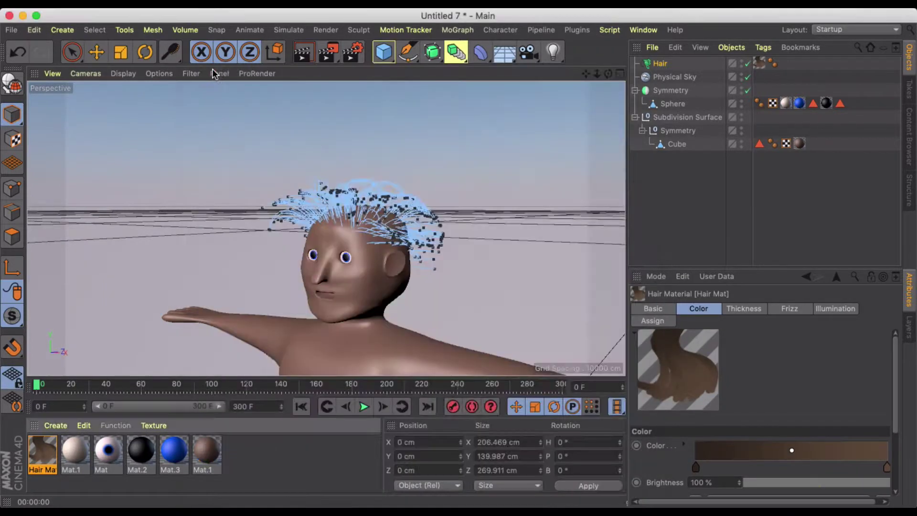
click(304, 52)
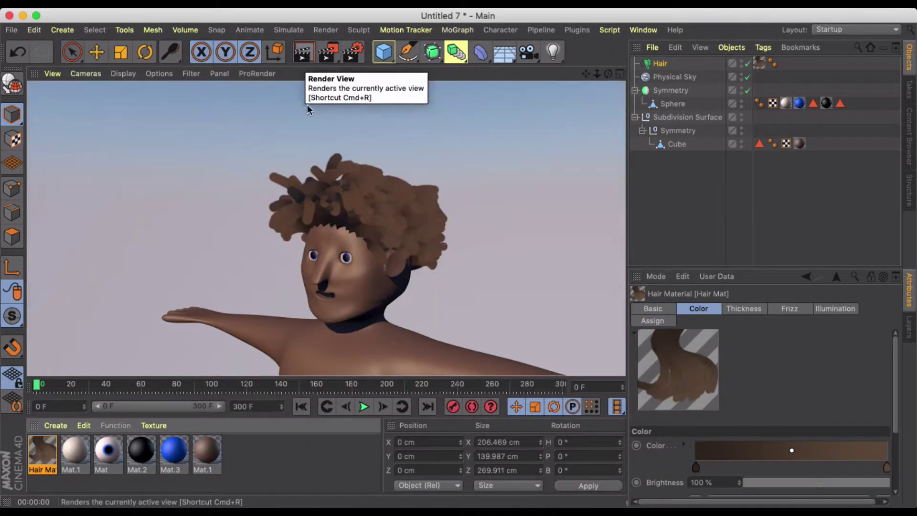
alt+drag(323, 154, 362, 141)
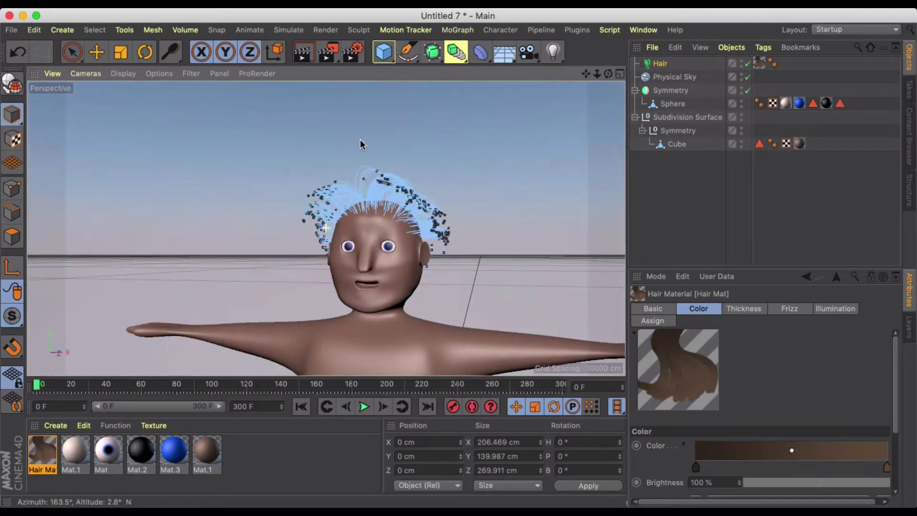
Replace Frizz with Kink on the Hair Mat material, keeping Kink's default settings, and render the front view.
double_click(43, 456)
click(271, 310)
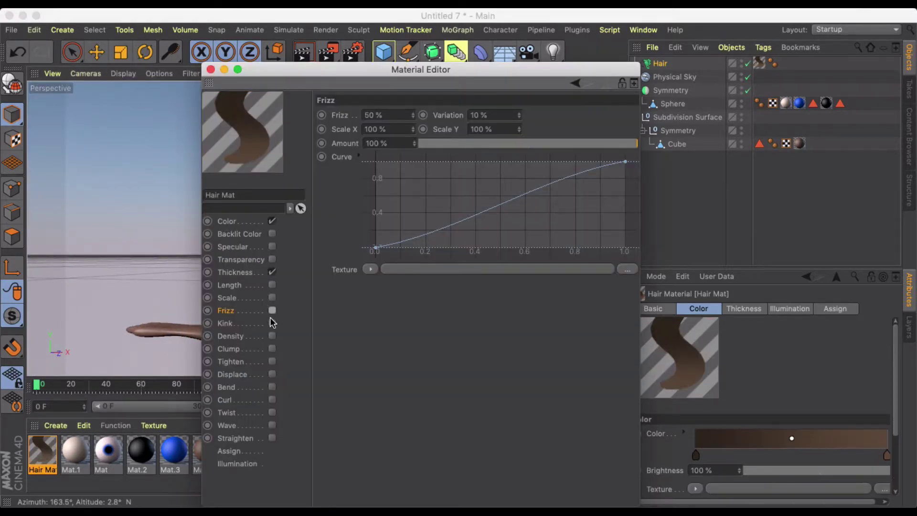
click(272, 323)
click(210, 70)
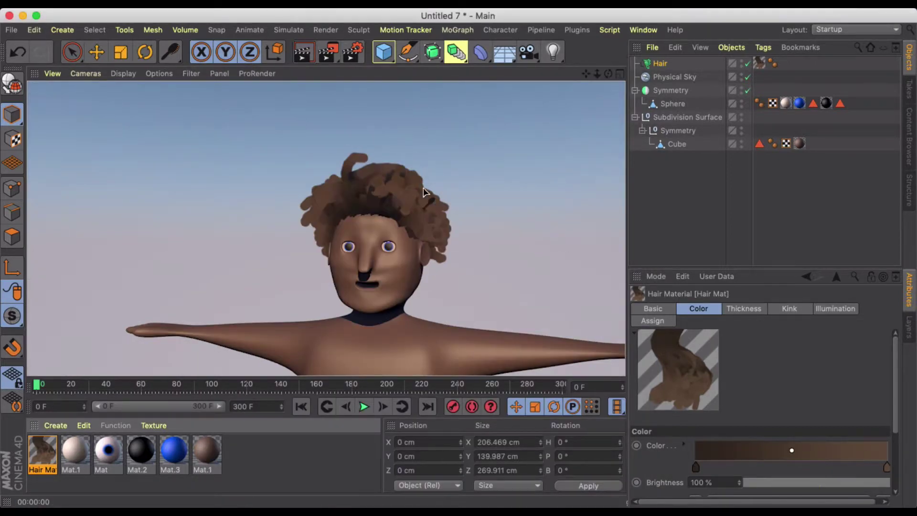
Set the Hair Mat material's tip thickness to 5 cm and render the front view.
double_click(41, 459)
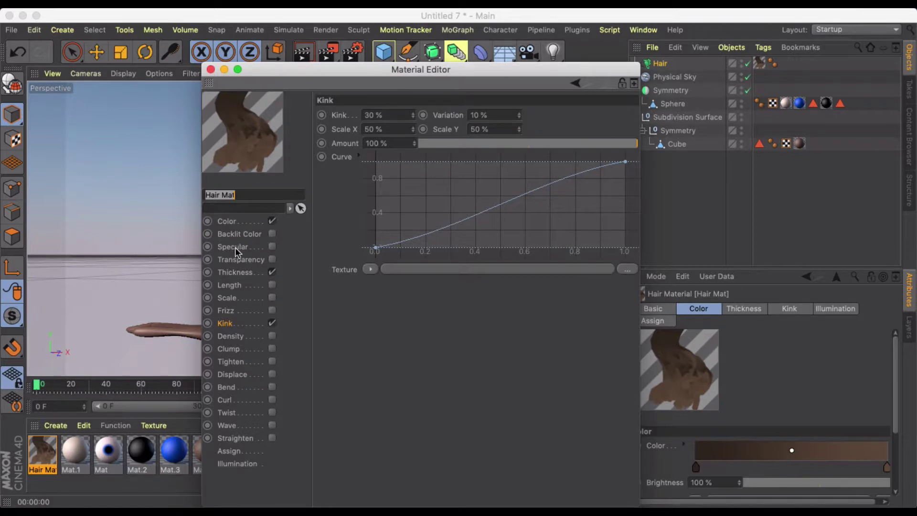
click(234, 272)
click(492, 114)
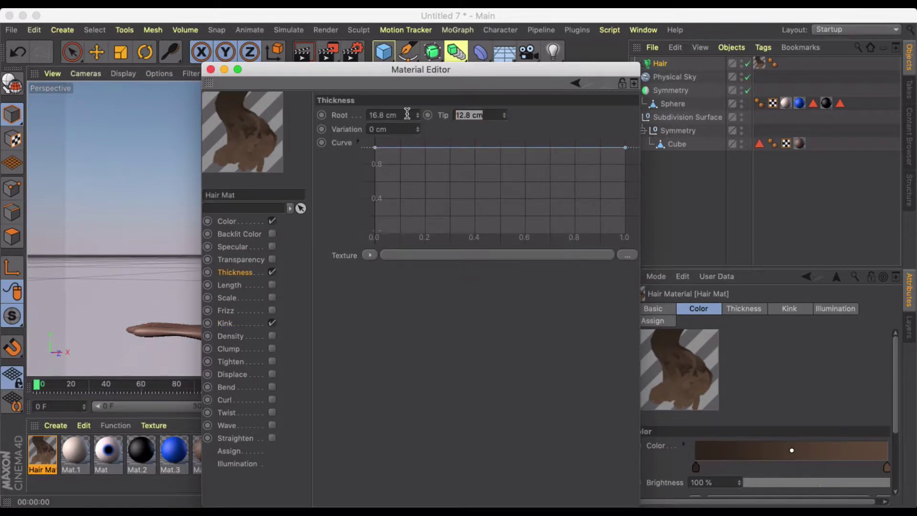
text(5)
key(Return)
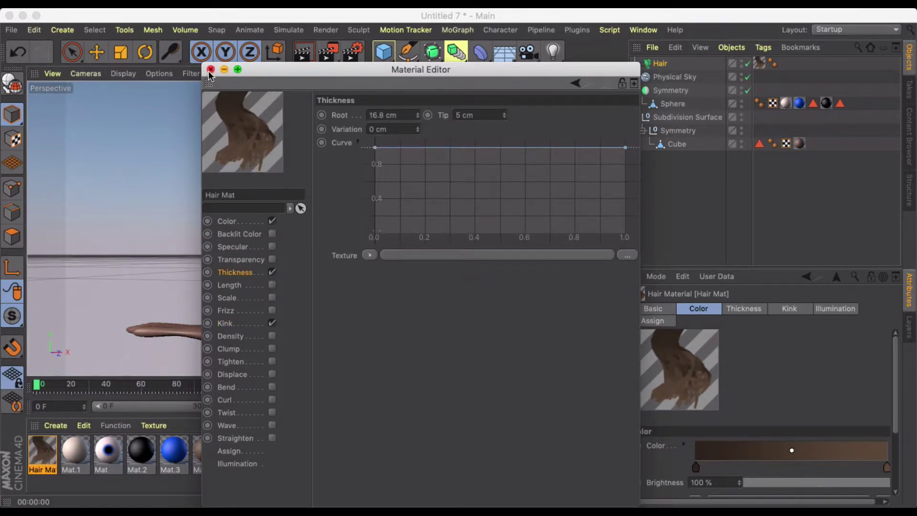
click(210, 70)
click(302, 52)
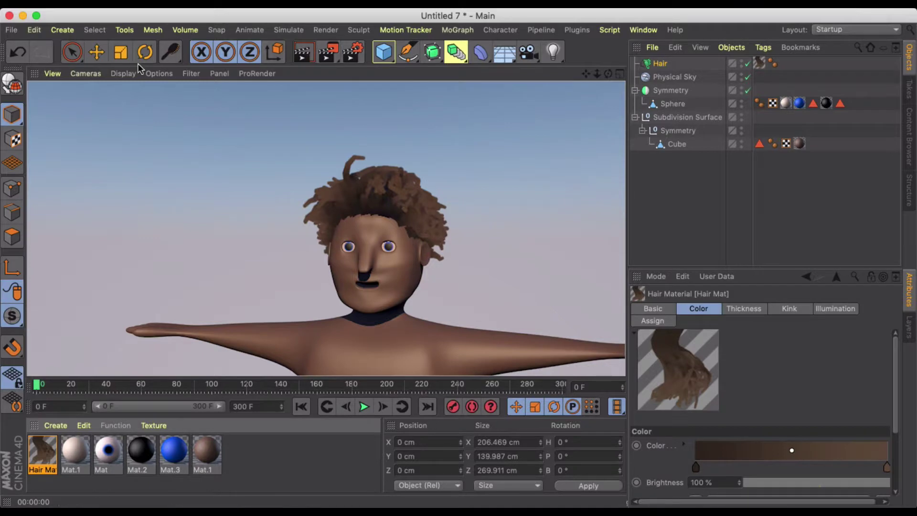
Switch to the Move tool and add a Cube object to the scene.
key(e)
click(386, 53)
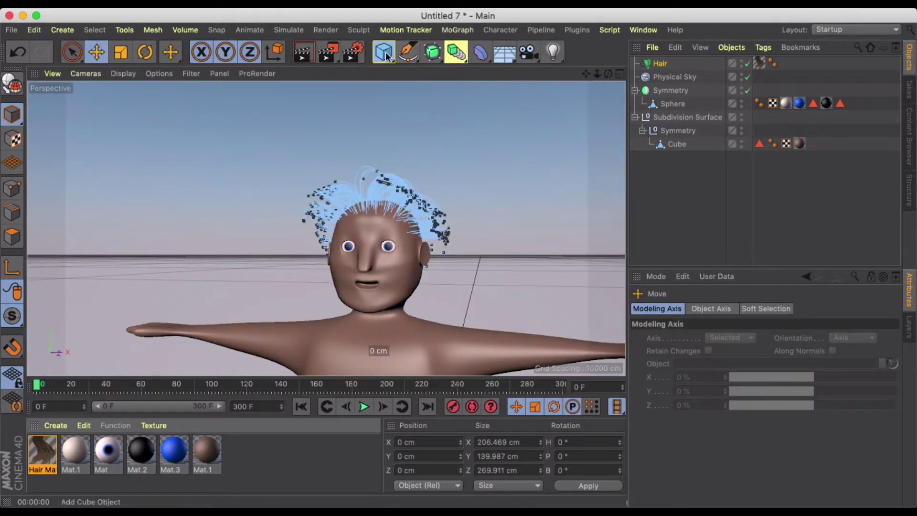
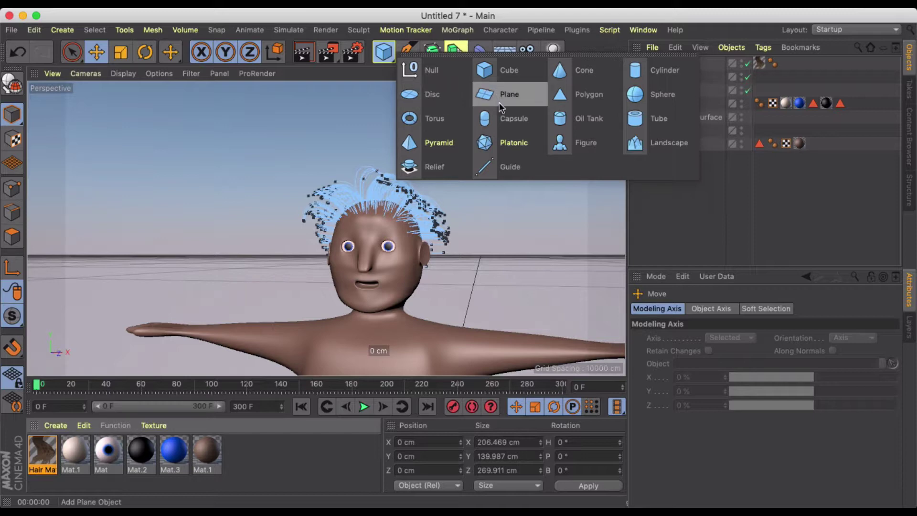
Add a Capsule and move it up to about Y 477 cm and in front of the character to about Z -281 cm.
click(501, 115)
scroll(526, 239, down, 5)
alt+middle_drag(520, 259, 460, 119)
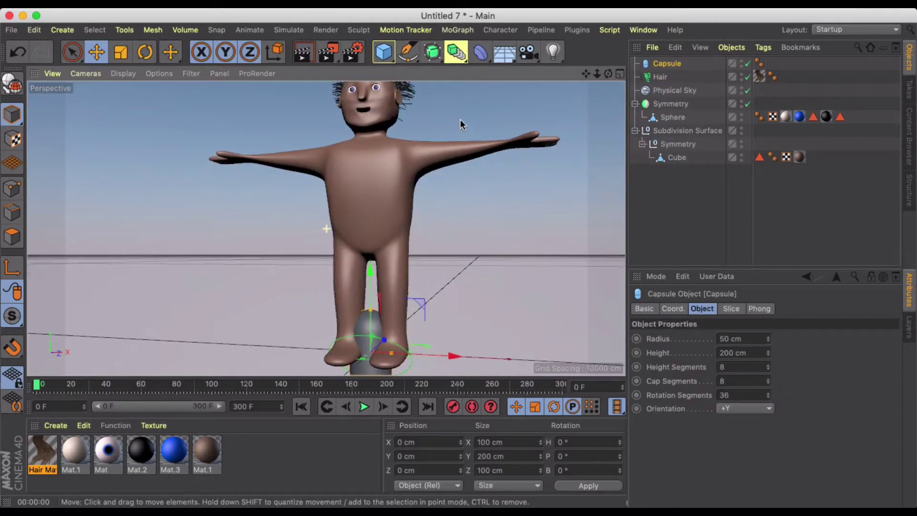
drag(371, 282, 371, 82)
alt+middle_drag(456, 230, 457, 289)
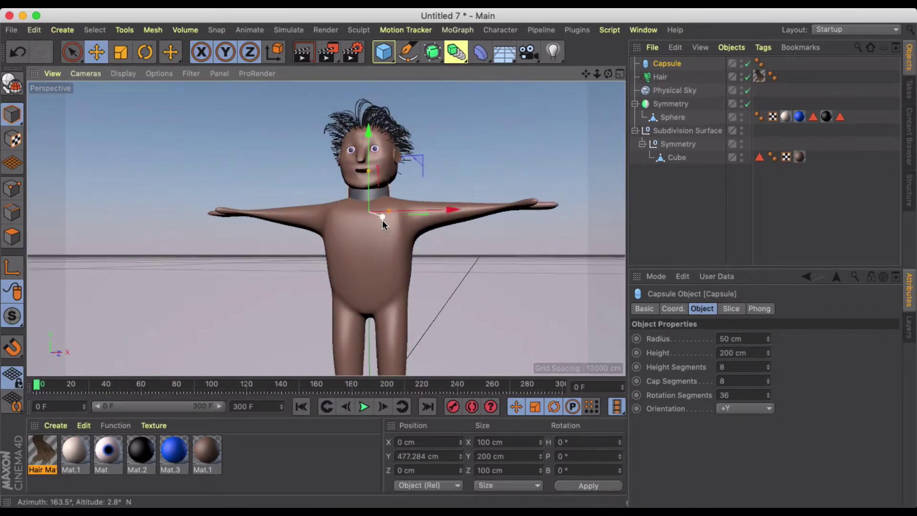
drag(382, 216, 356, 207)
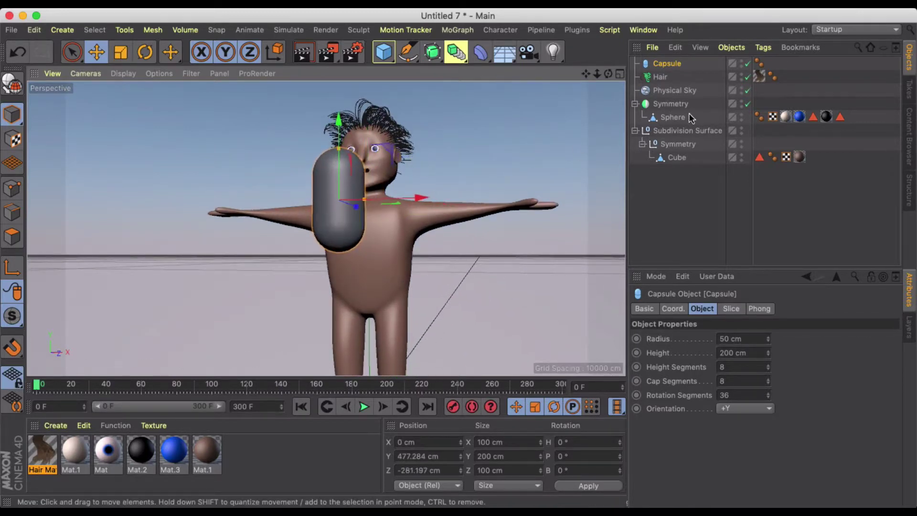
Remove the Capsule's Phong tag and set its height segments and cap segments to 2.
click(759, 63)
key(Delete)
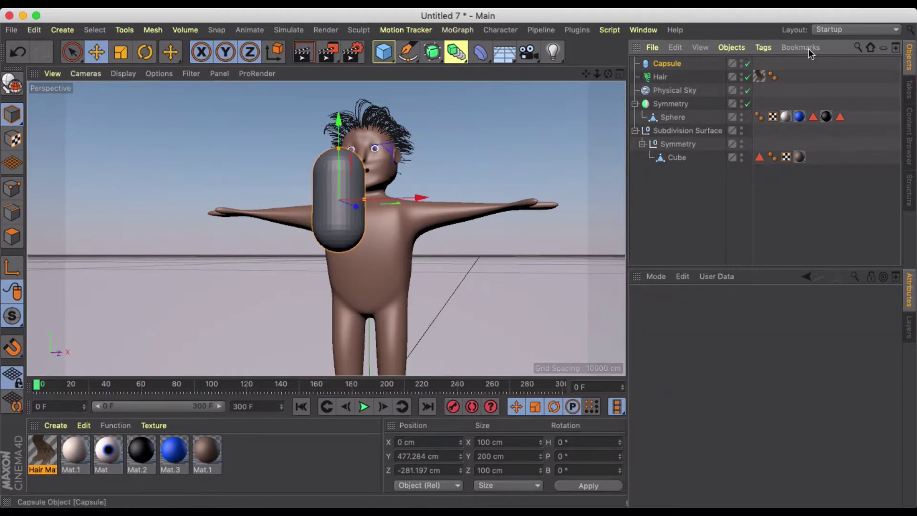
click(686, 65)
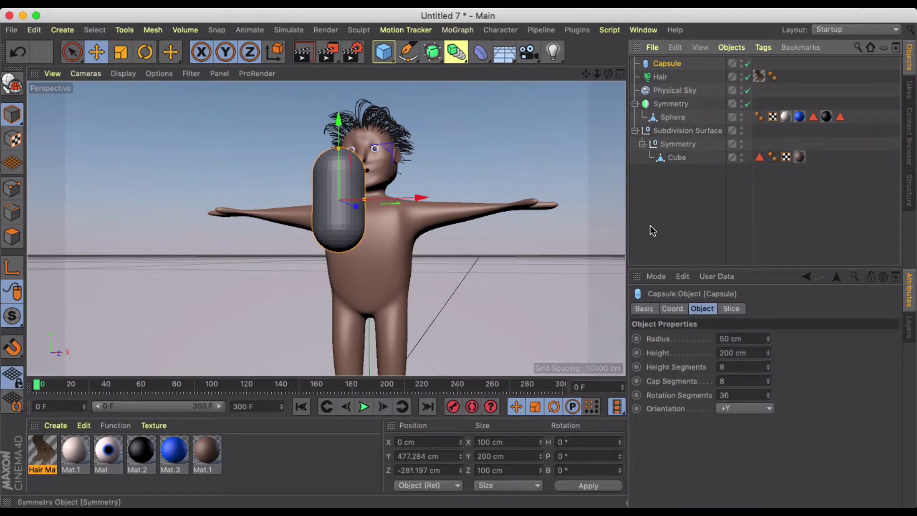
double_click(726, 367)
text(2)
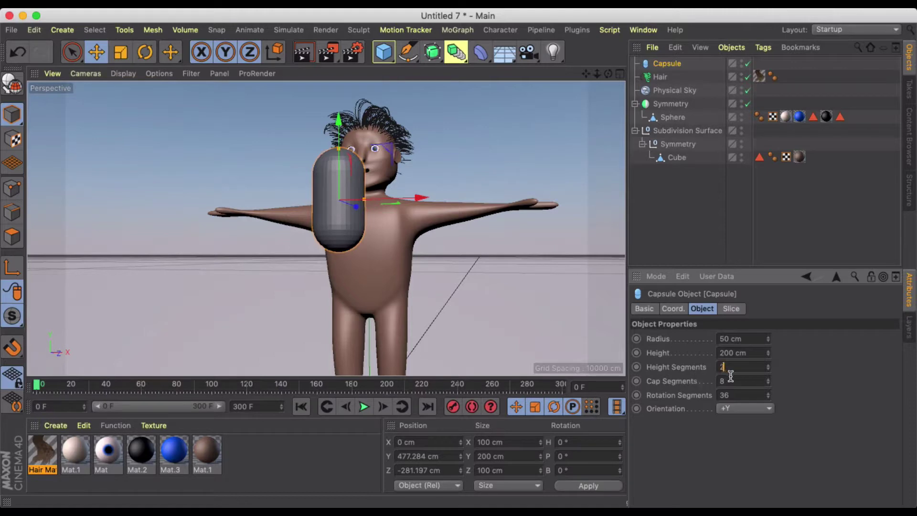
key(Tab)
text(2)
key(Return)
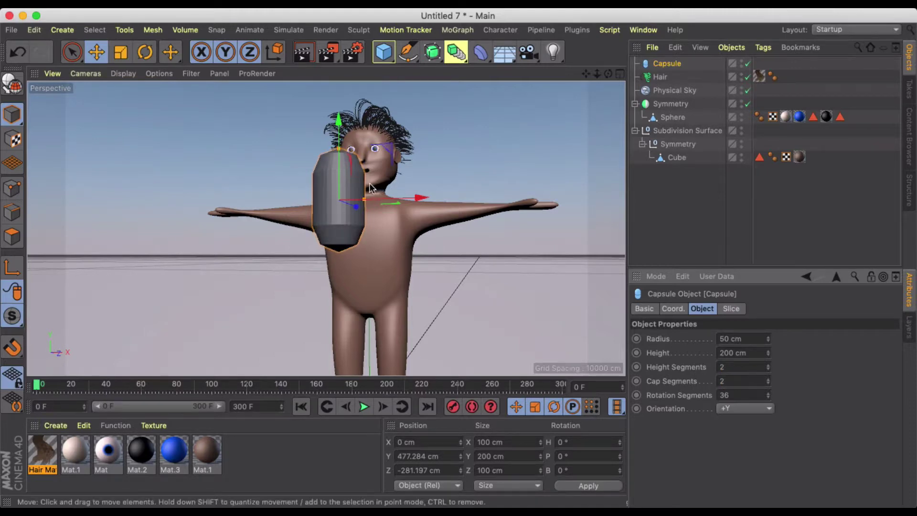
Set the Capsule's rotation segments to 8.
scroll(371, 188, up, 5)
alt+drag(319, 204, 420, 228)
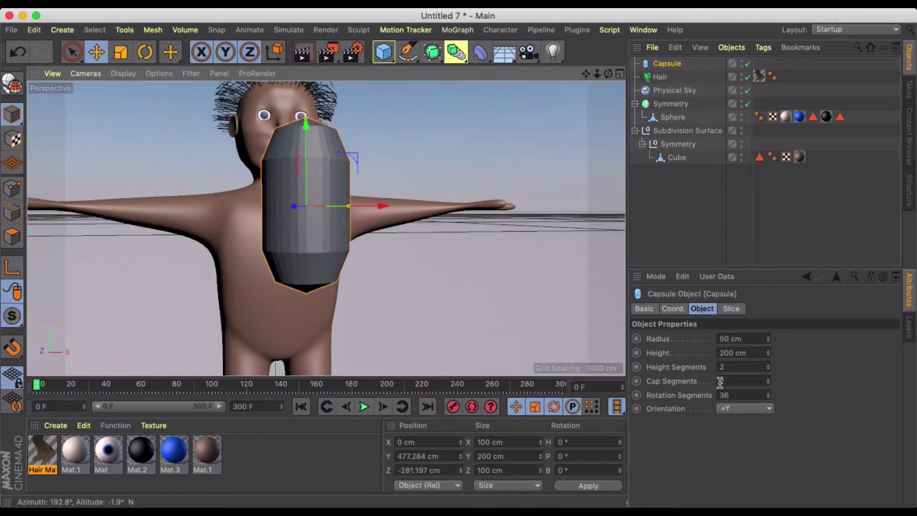
drag(734, 396, 678, 397)
text(12)
key(Return)
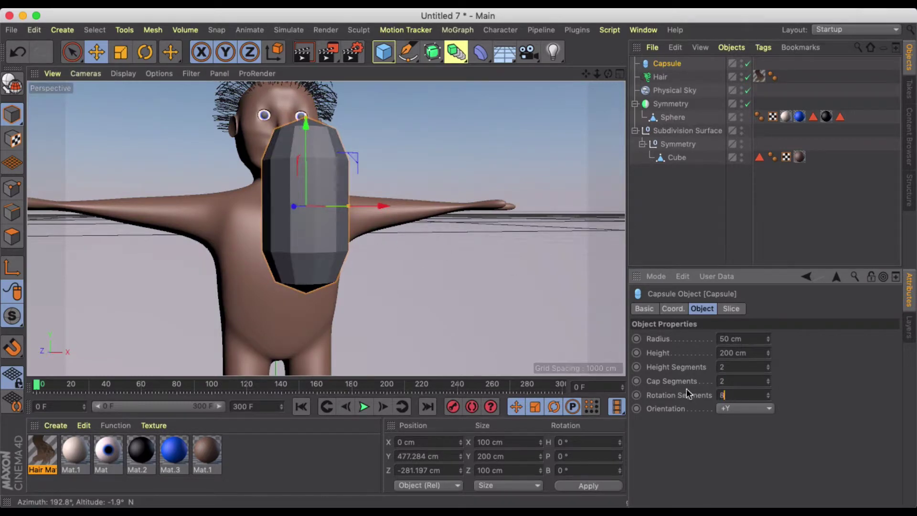
key(Return)
Scale the Capsule along its Y axis to a height of about 255 cm.
alt+drag(321, 194, 330, 173)
key(t)
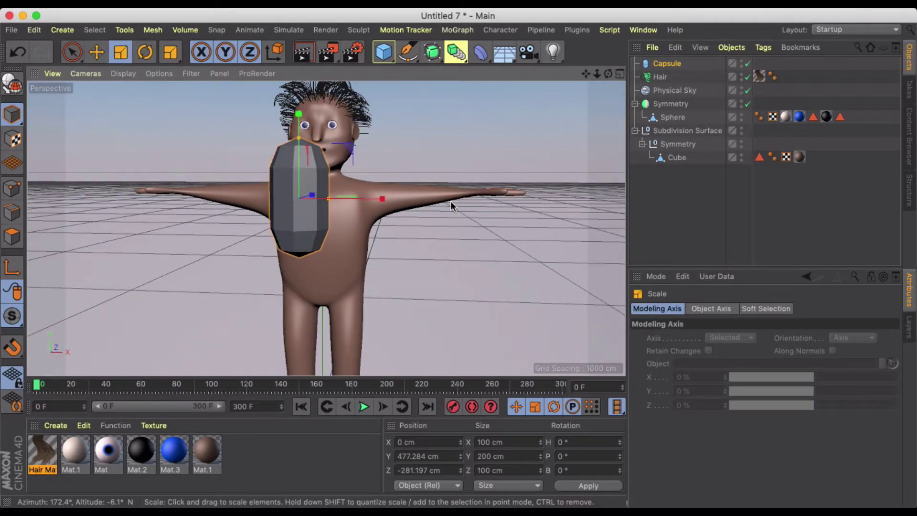
drag(451, 202, 344, 209)
drag(315, 163, 299, 121)
alt+drag(308, 172, 511, 133)
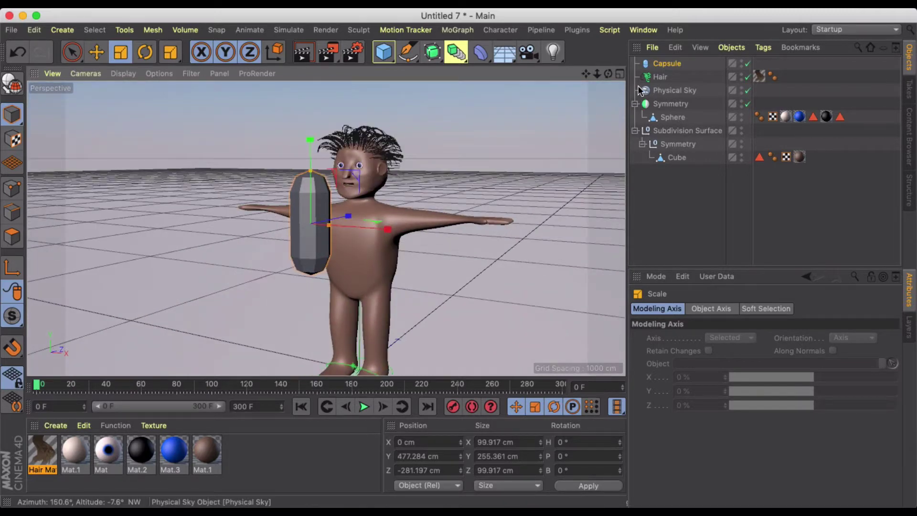
Examine the available root placement options for the Hair object's hairs and guides.
click(660, 76)
click(729, 310)
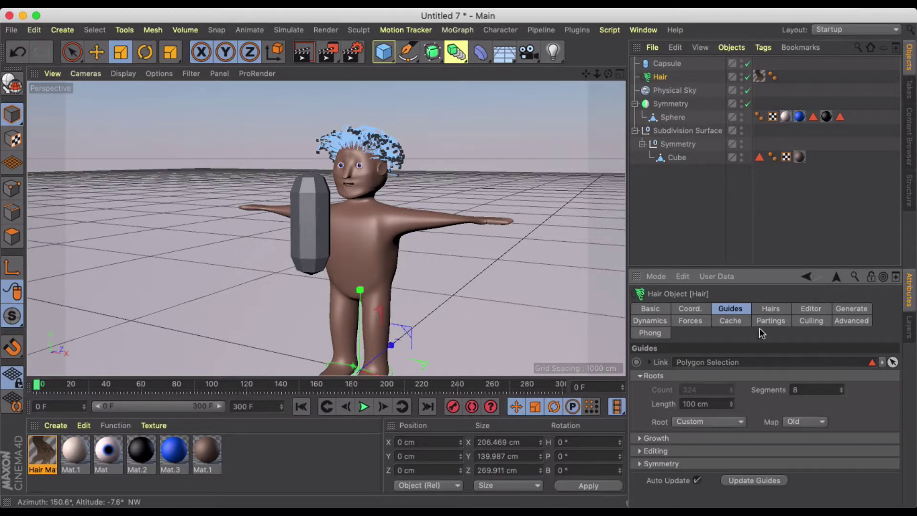
click(769, 309)
click(638, 377)
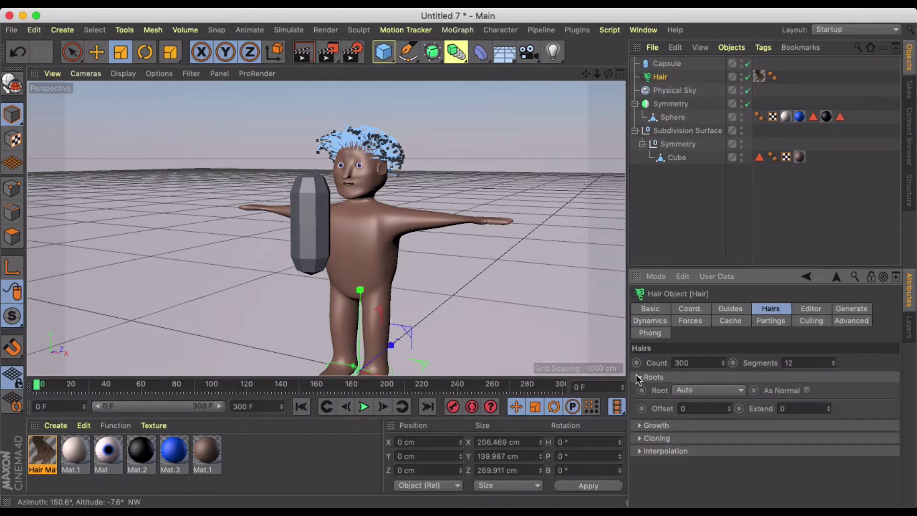
click(683, 389)
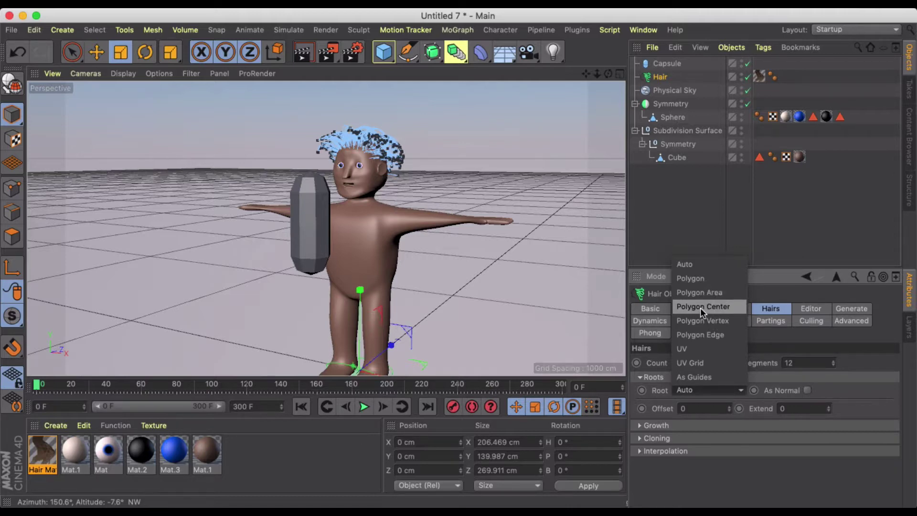
click(846, 359)
click(745, 386)
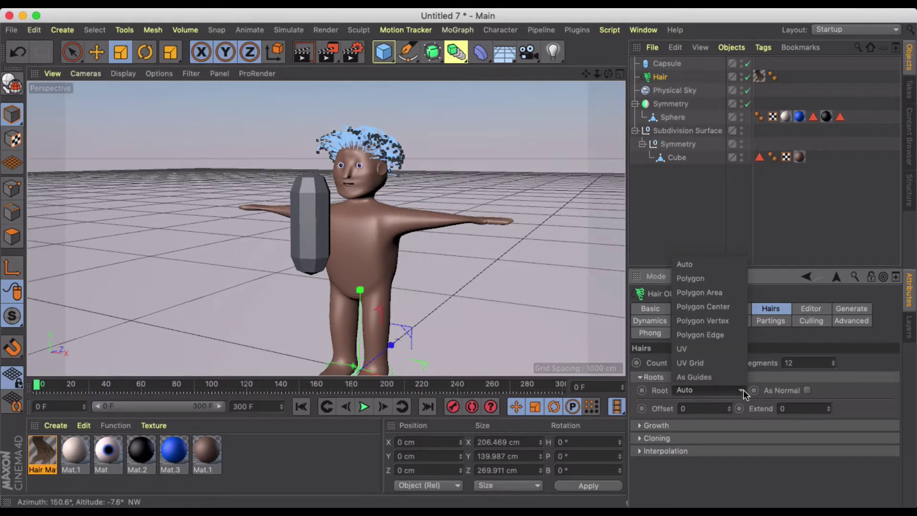
click(860, 368)
click(738, 310)
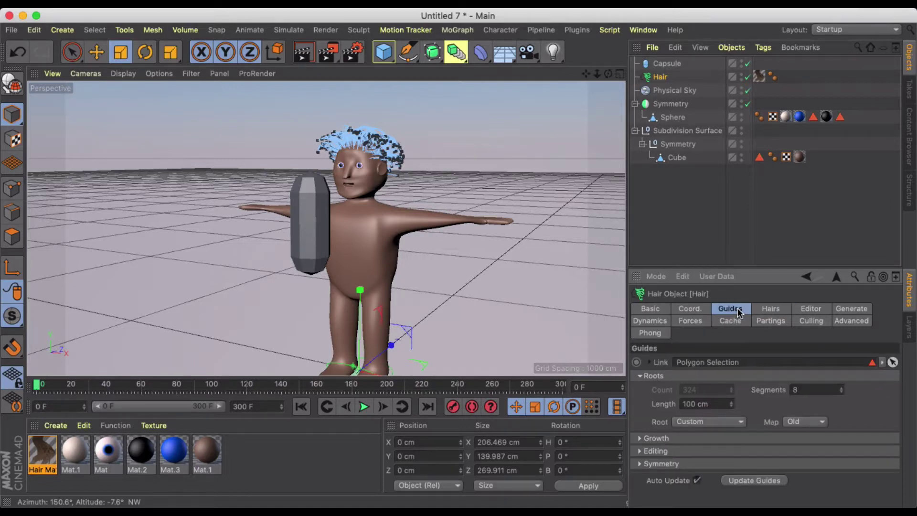
click(738, 421)
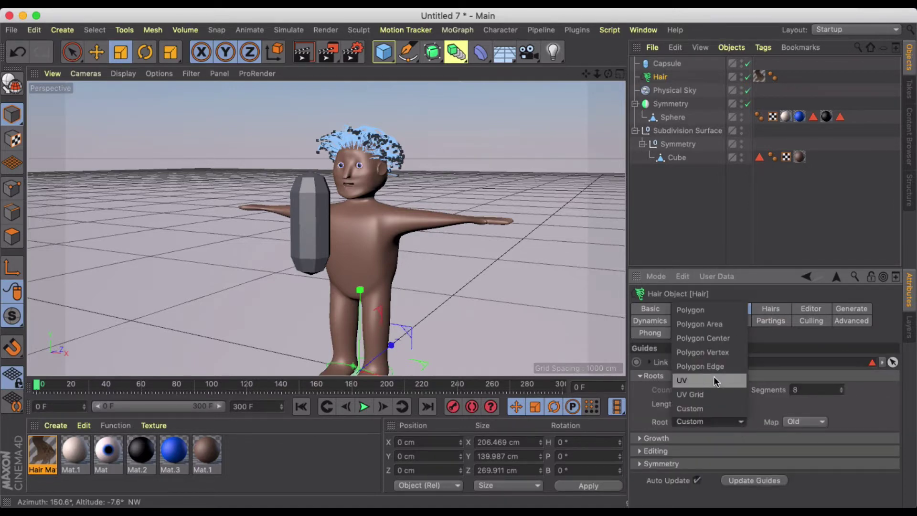
click(826, 403)
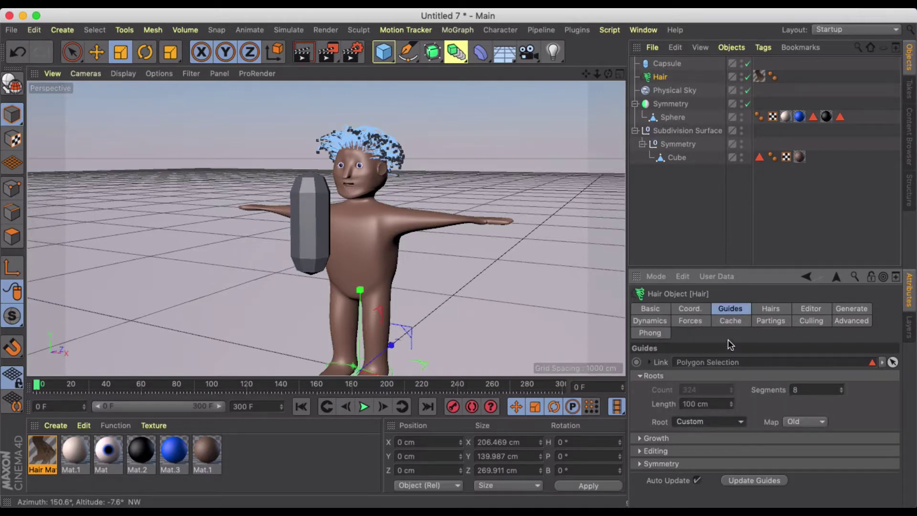
Generate the hair as instances of the Capsule with Render Hairs off and Keep Textures on, and disable the Capsule.
click(851, 309)
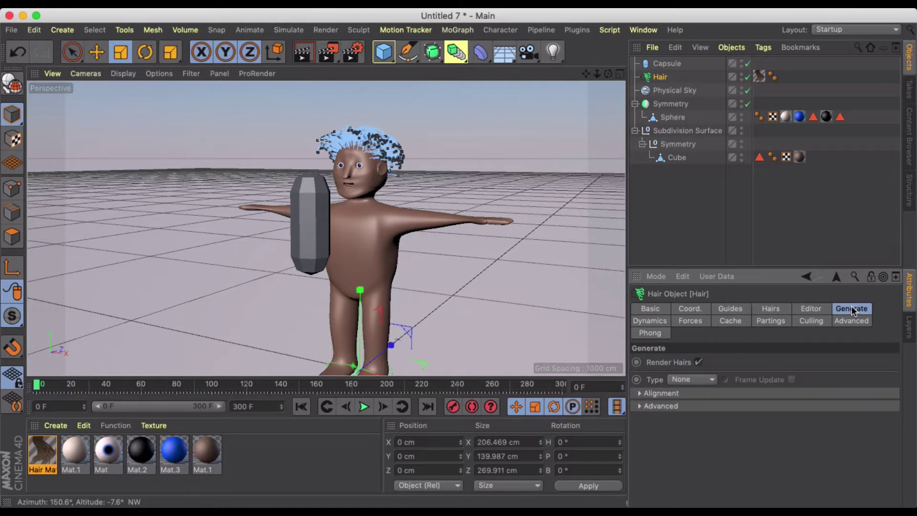
click(709, 381)
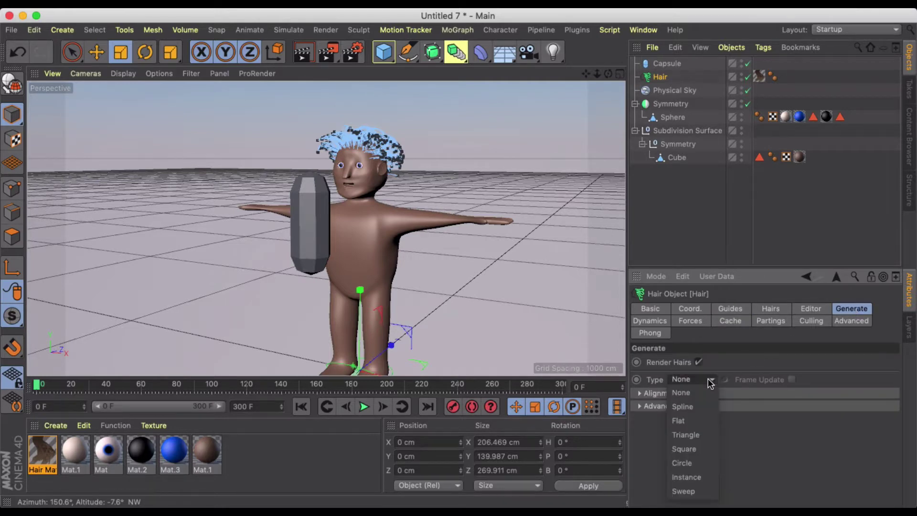
click(691, 470)
click(643, 394)
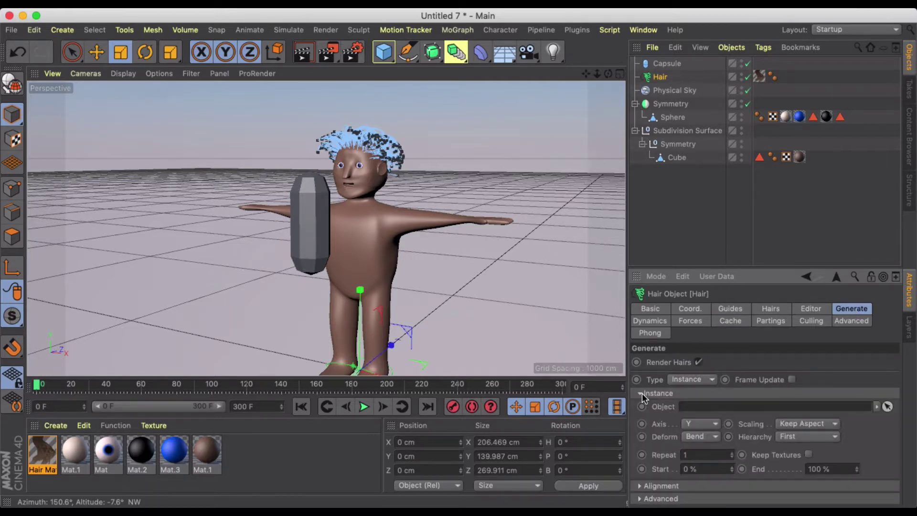
drag(664, 63, 703, 406)
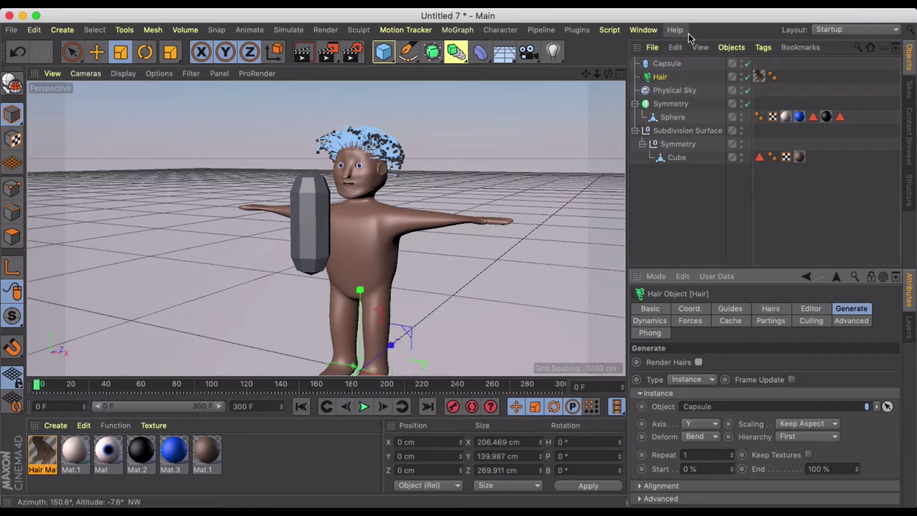
click(747, 63)
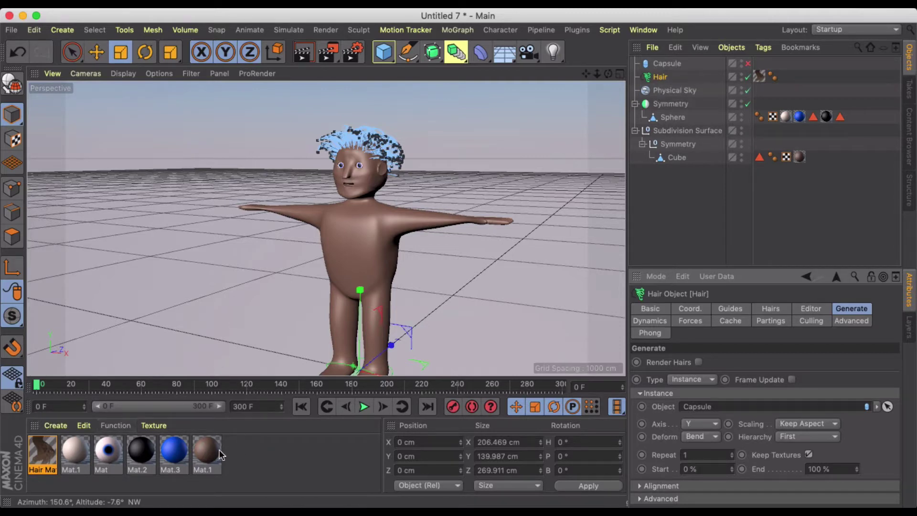
Apply the blue Mat.3 material to the Capsule and render the view.
drag(168, 454, 541, 110)
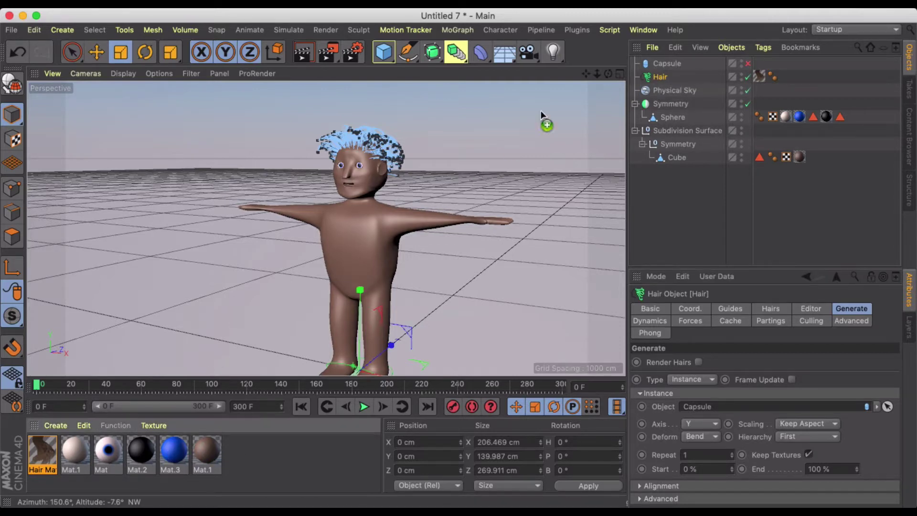
drag(669, 65, 668, 64)
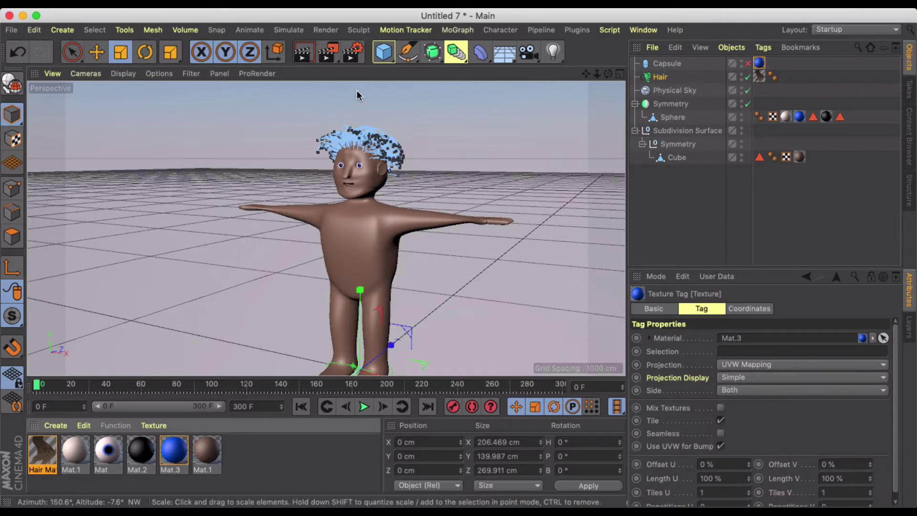
click(301, 54)
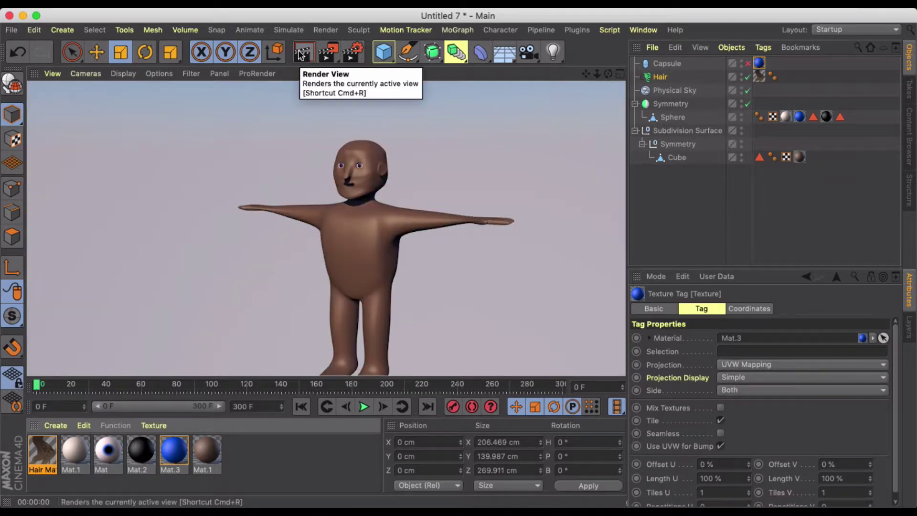
Re-enable the Capsule and convert it to an editable polygon object.
click(666, 64)
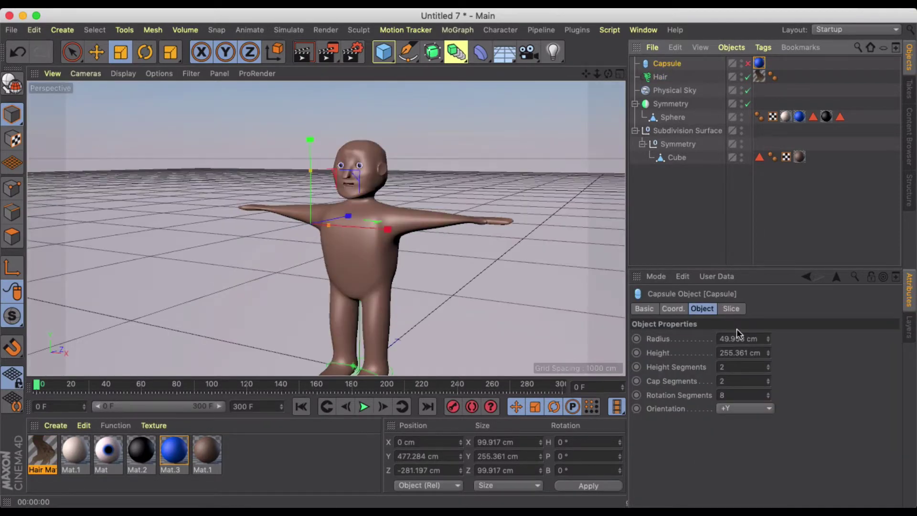
click(664, 76)
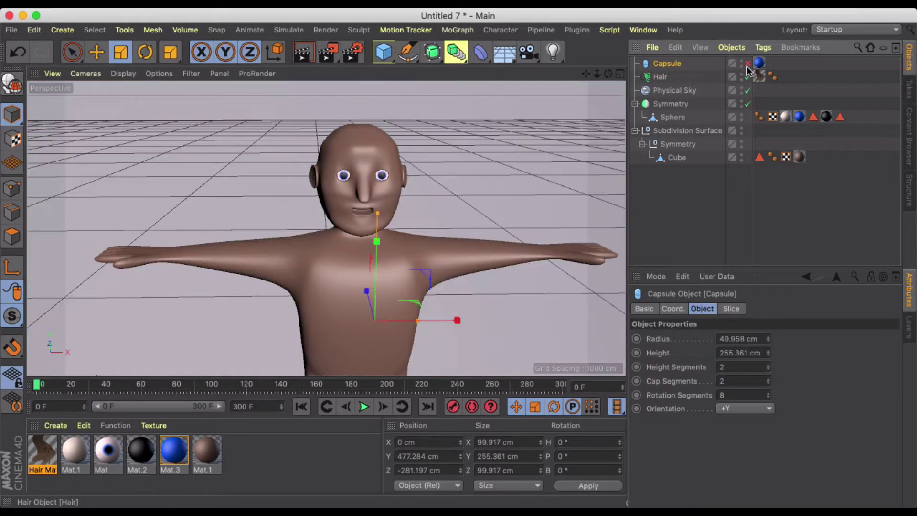
click(747, 64)
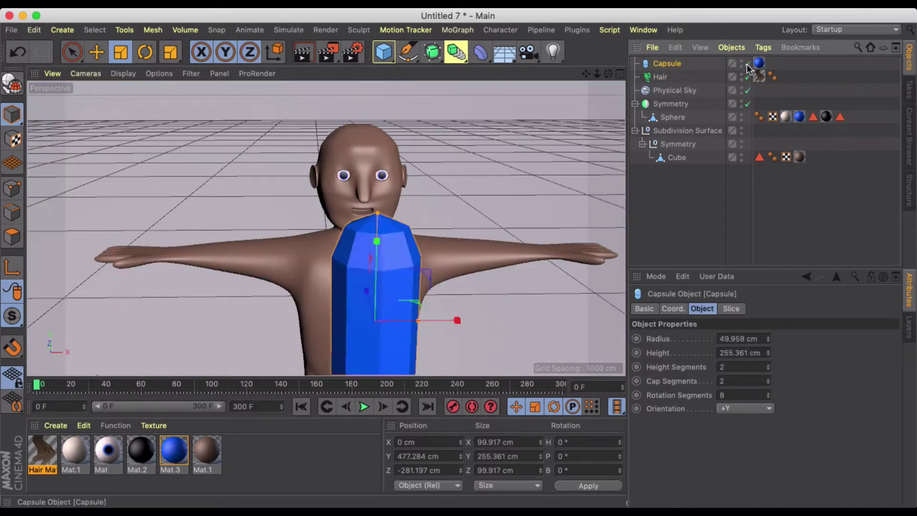
click(12, 83)
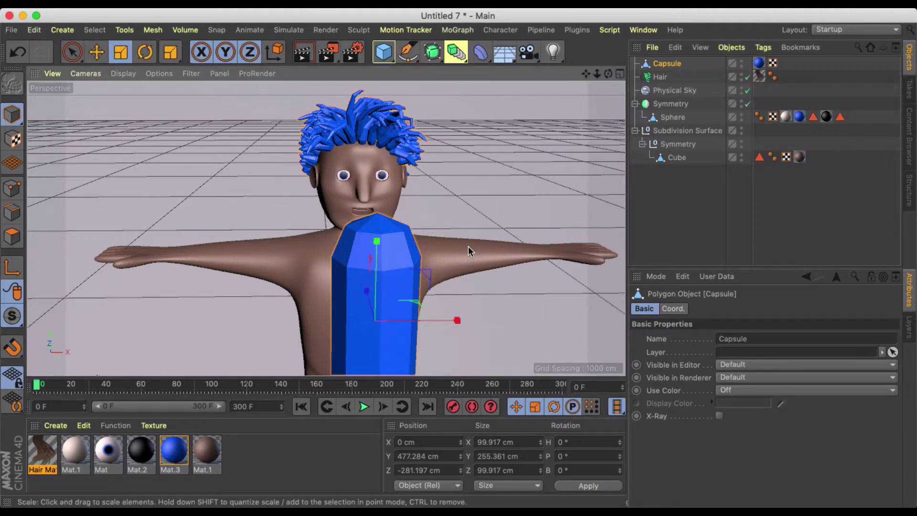
alt+drag(468, 245, 415, 241)
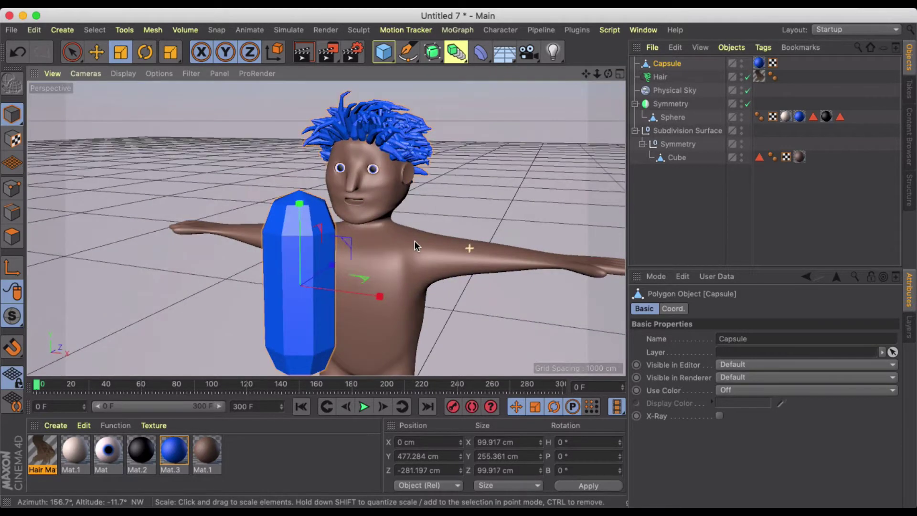
Hide the Capsule in both the editor and the renderer, and render the character's front view.
click(742, 62)
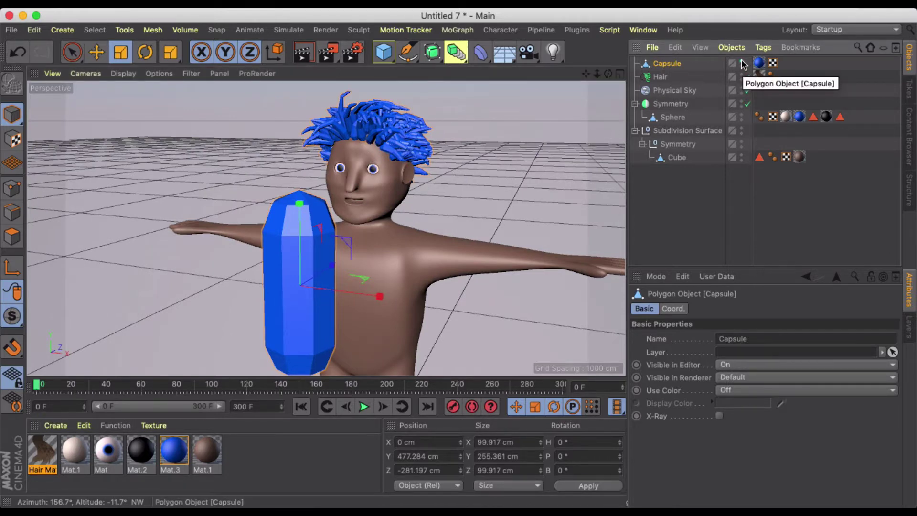
click(741, 62)
key(ctrl+r)
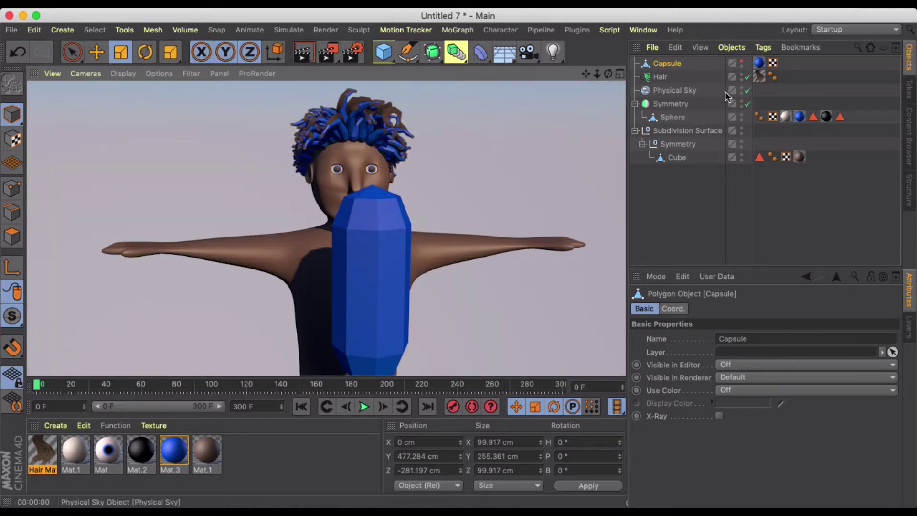
click(741, 66)
click(742, 66)
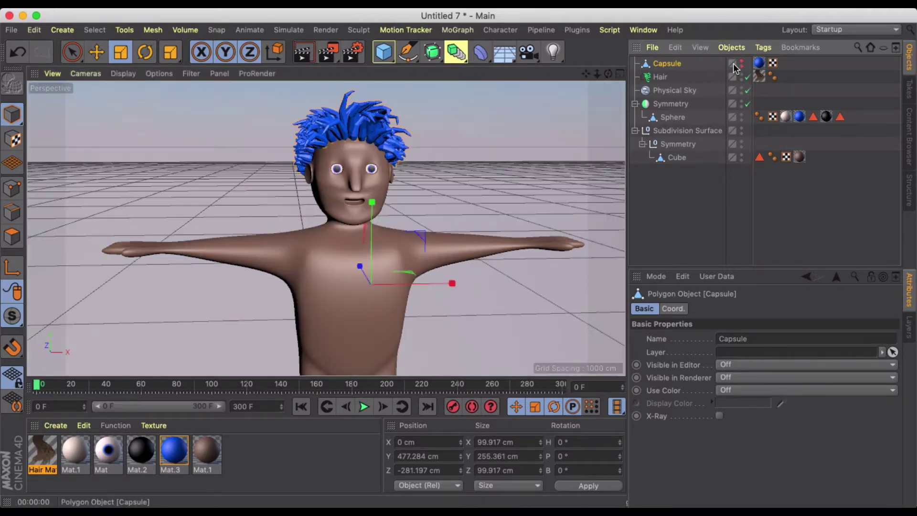
click(303, 51)
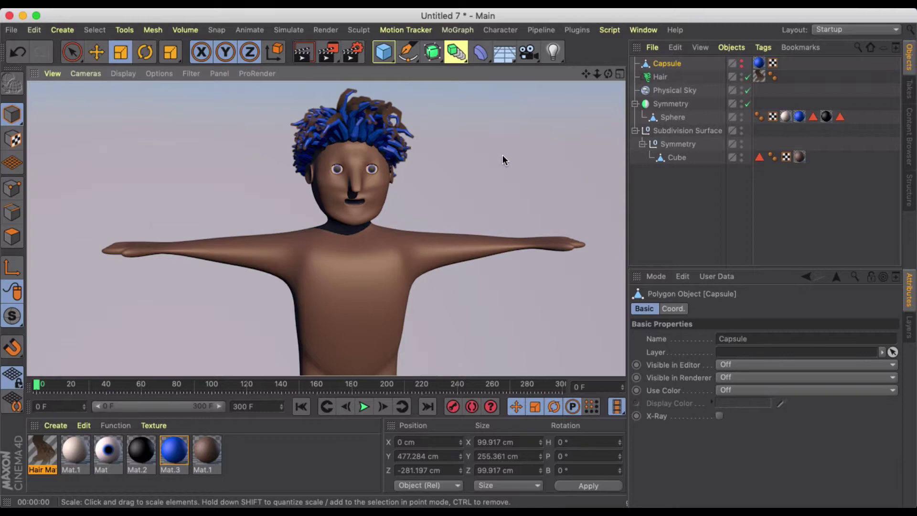
Turn off Render Hairs for the Hair object and render the character's front view.
click(660, 77)
click(698, 362)
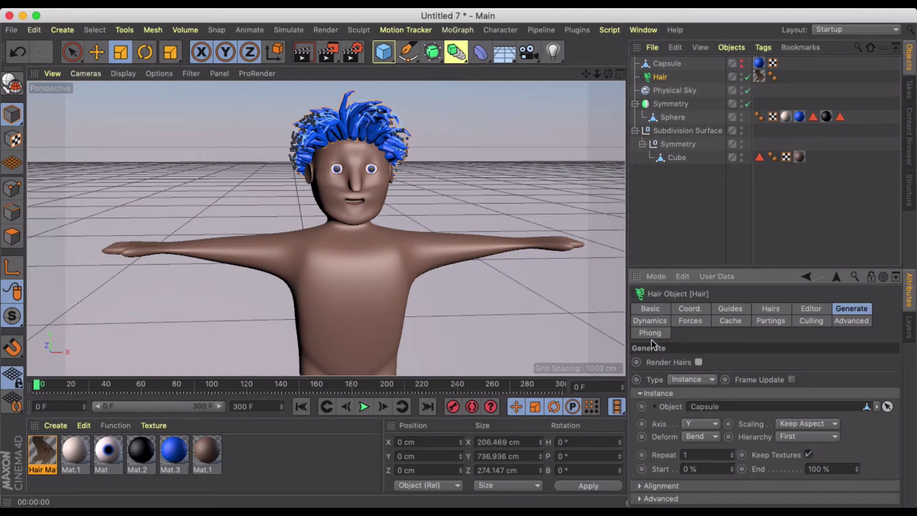
click(302, 51)
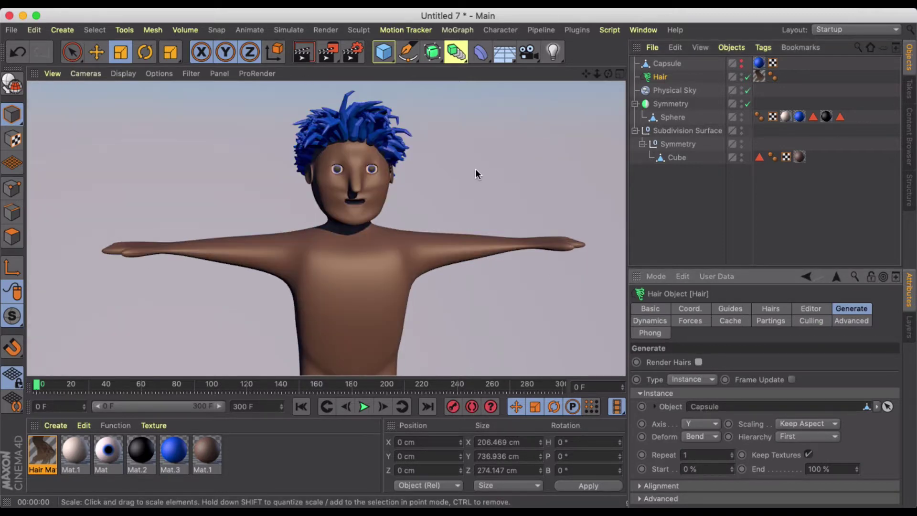
Render the character from the side and again from a wider front view to check the capsule hair.
alt+drag(488, 178, 282, 183)
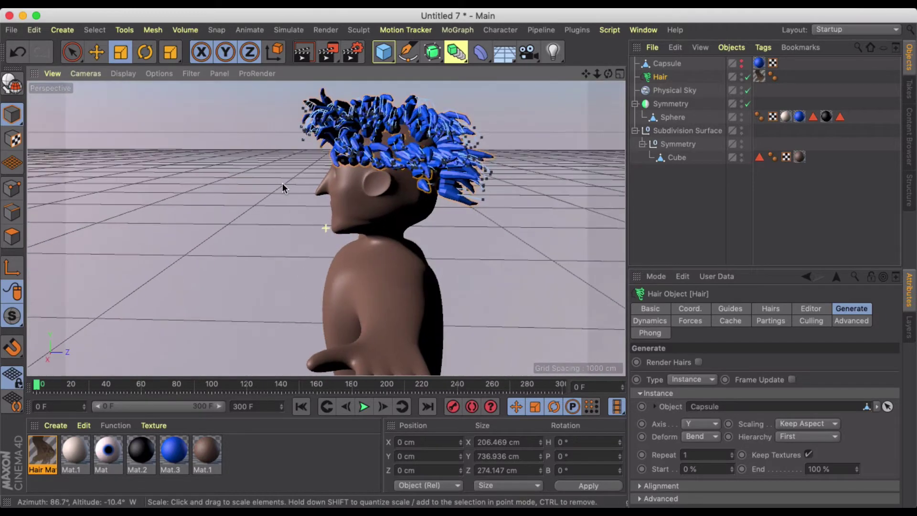
click(303, 51)
alt+drag(330, 234, 480, 229)
alt+middle_drag(480, 229, 435, 204)
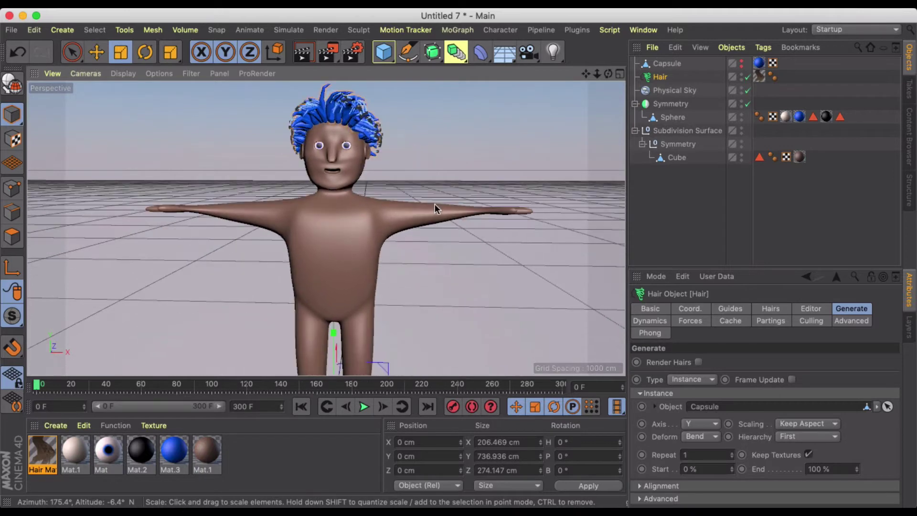
scroll(426, 211, down, 3)
key(super+r)
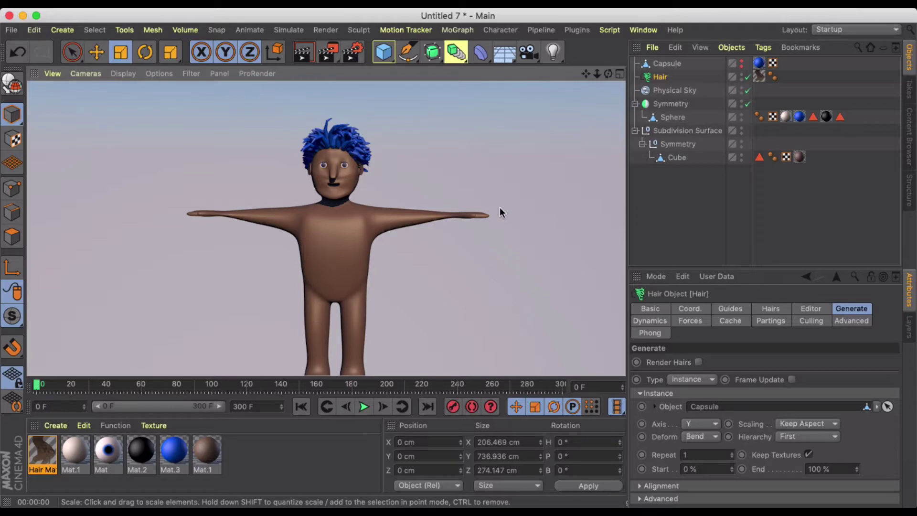
Set up the Cube for polygon selection with the Live Selection tool in the maximized Front view.
click(647, 188)
click(665, 160)
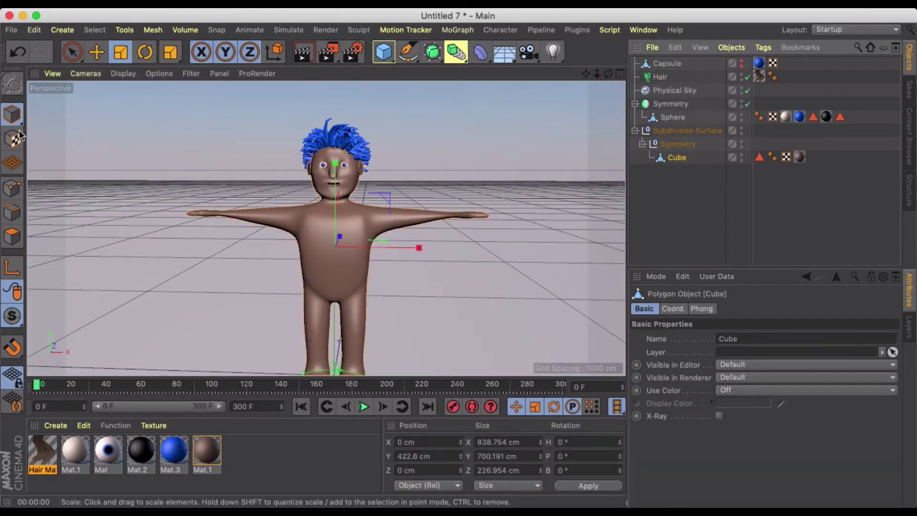
click(12, 236)
key(ctrl+a)
drag(253, 231, 264, 232)
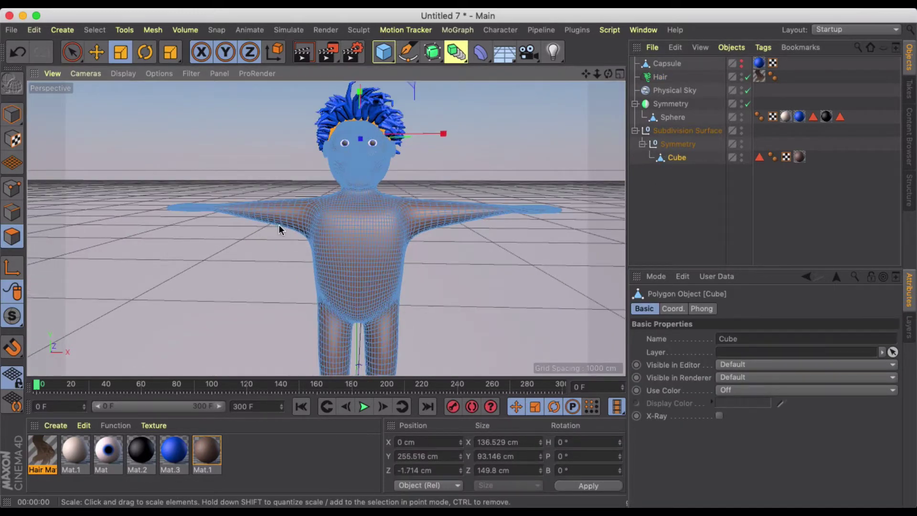
click(72, 52)
scroll(460, 120, down, 2)
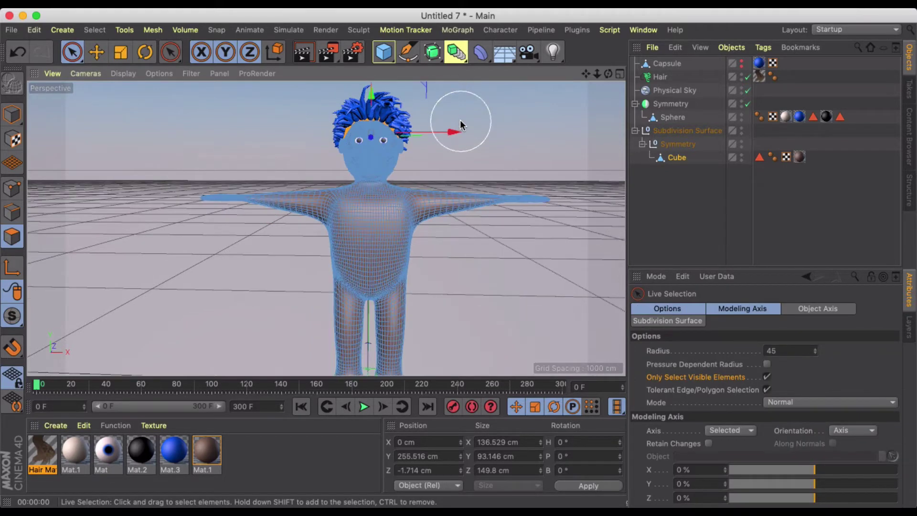
middle_click(502, 195)
click(621, 231)
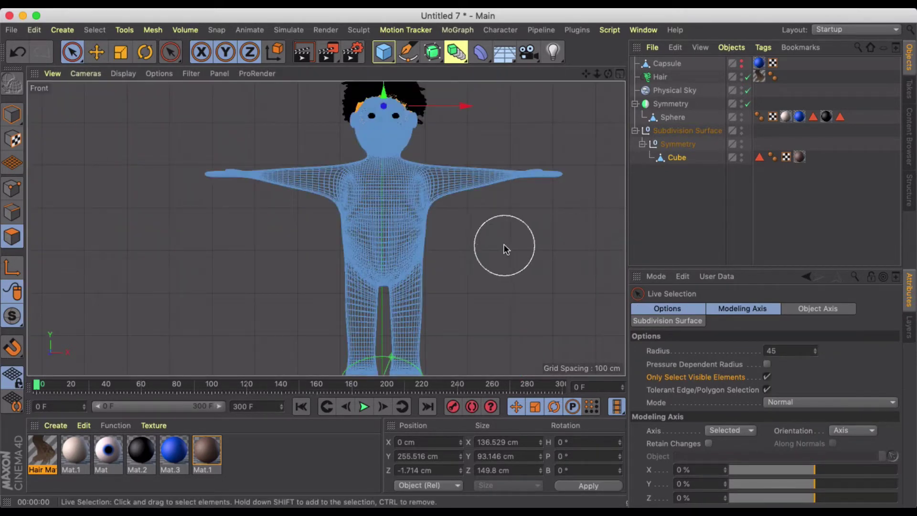
Try to select polygons along one arm with only visible elements selectable, and undo the selection.
mouse_move(335, 184)
mouse_down()
mouse_move(308, 179)
mouse_move(299, 162)
mouse_move(292, 172)
mouse_up()
scroll(290, 170, up, 10)
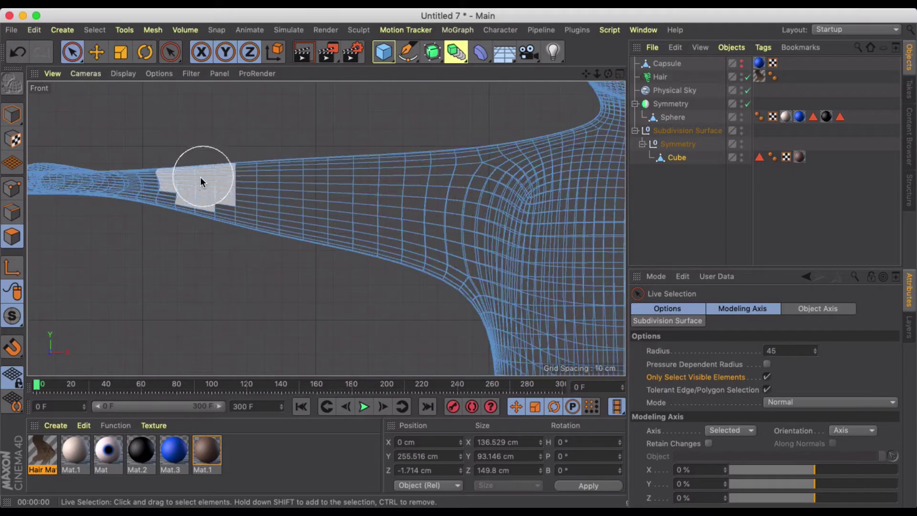
mouse_move(253, 211)
alt+mouse_down()
mouse_move(276, 249)
mouse_move(248, 233)
mouse_move(227, 200)
mouse_move(222, 241)
mouse_move(303, 216)
alt+mouse_up()
key(super+z)
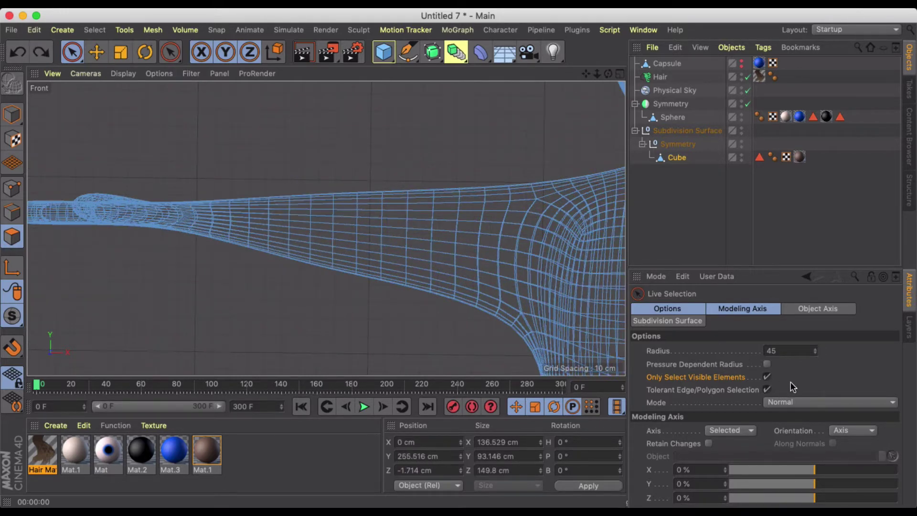
Disable Only Select Visible Elements and select one arm's polygons from the wrist to the shoulder.
click(767, 377)
mouse_move(239, 198)
mouse_down()
mouse_move(229, 196)
mouse_move(214, 230)
mouse_move(253, 191)
mouse_move(316, 242)
mouse_move(399, 253)
mouse_move(444, 171)
mouse_move(503, 270)
mouse_move(498, 239)
mouse_up()
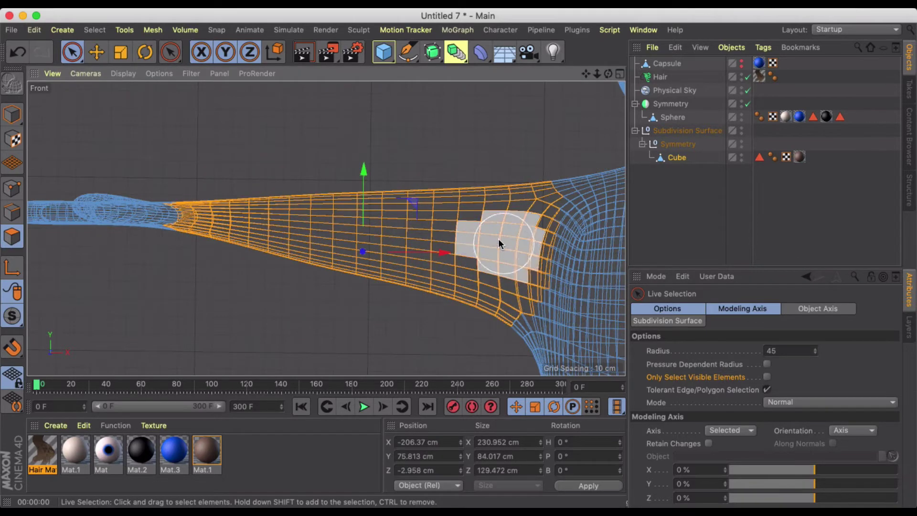
scroll(496, 238, down, 3)
alt+middle_drag(502, 246, 310, 205)
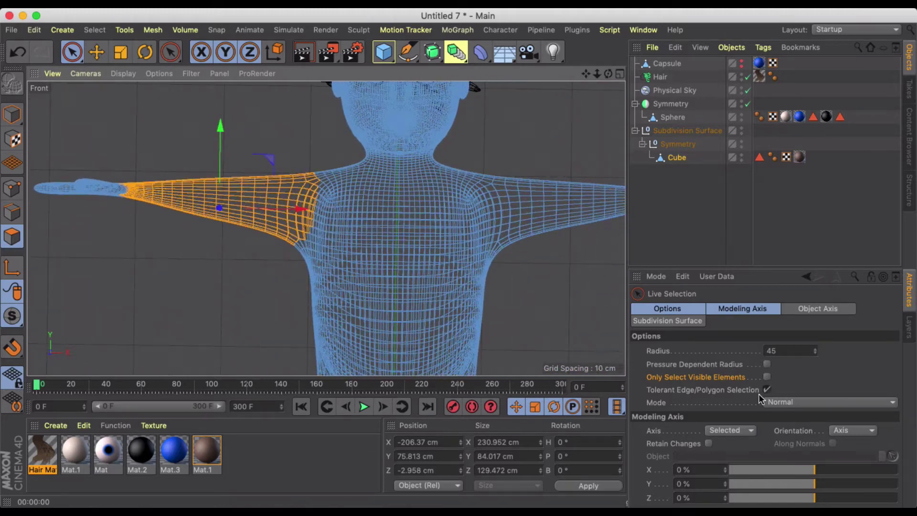
Increase the selection radius to 62 and extend the selection across the chest and along the other arm to the wrist.
drag(814, 349, 814, 341)
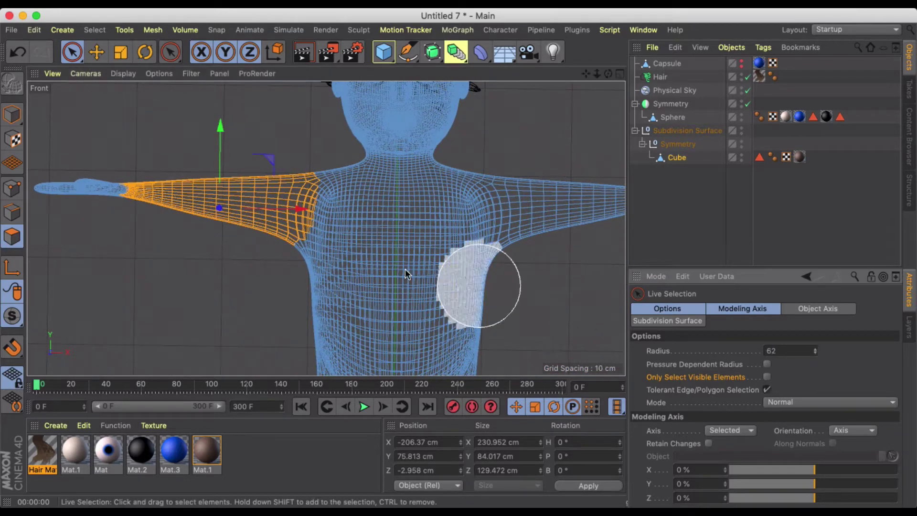
mouse_move(286, 180)
mouse_down()
mouse_move(280, 190)
mouse_move(383, 217)
mouse_move(512, 202)
mouse_up()
scroll(512, 203, down, 5)
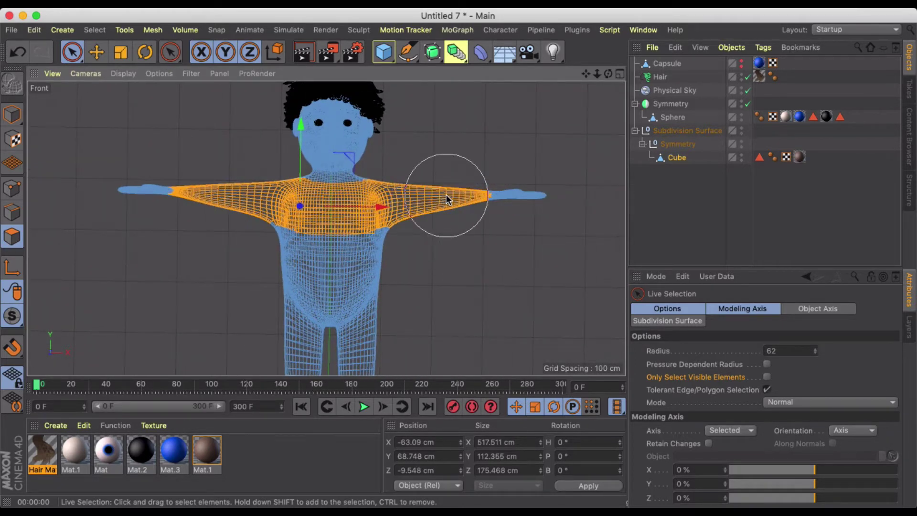
click(447, 195)
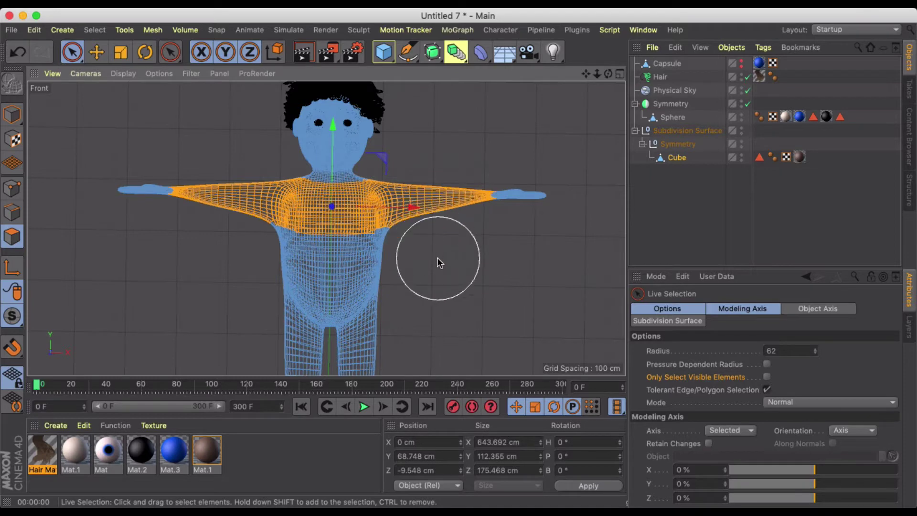
Extend the polygon selection down the torso to the hips, undoing strokes that spill onto the legs.
drag(437, 257, 282, 254)
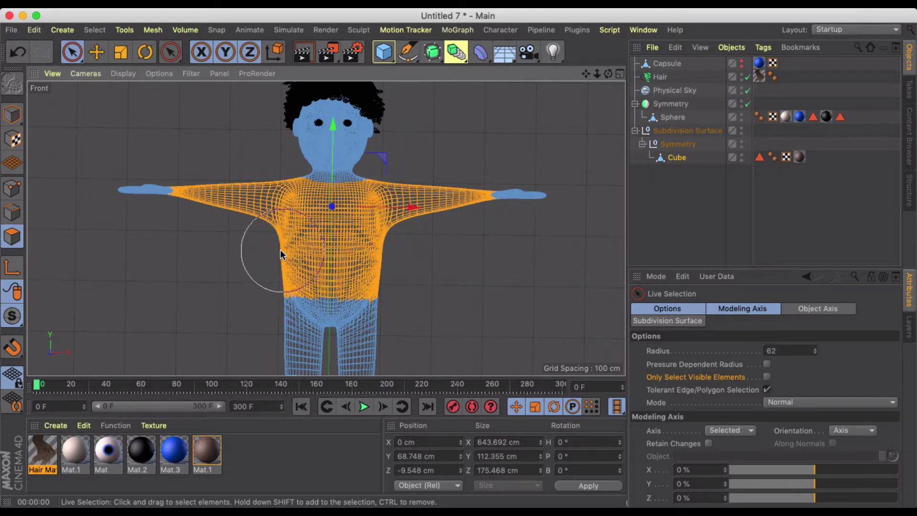
click(280, 286)
key(super+z)
key(super+z)
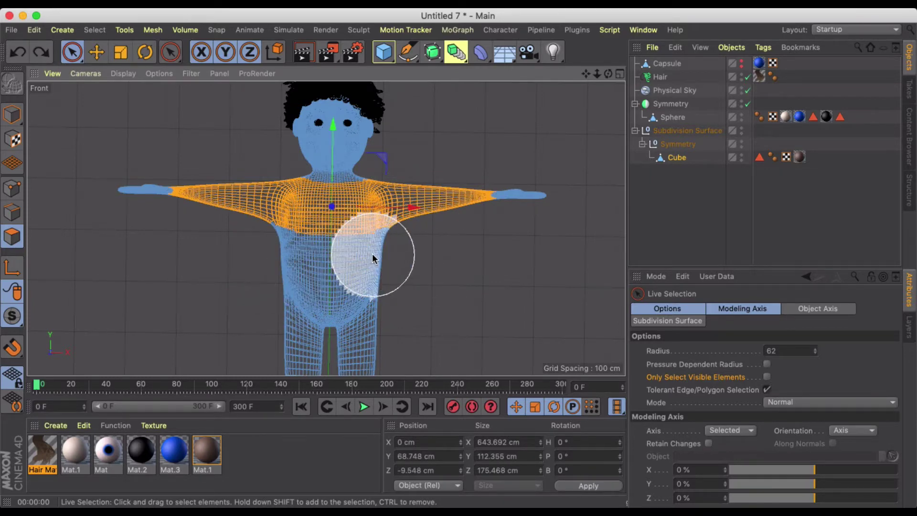
mouse_move(375, 256)
mouse_down()
mouse_move(283, 258)
mouse_move(365, 260)
mouse_move(289, 261)
mouse_move(375, 289)
mouse_up()
key(super+z)
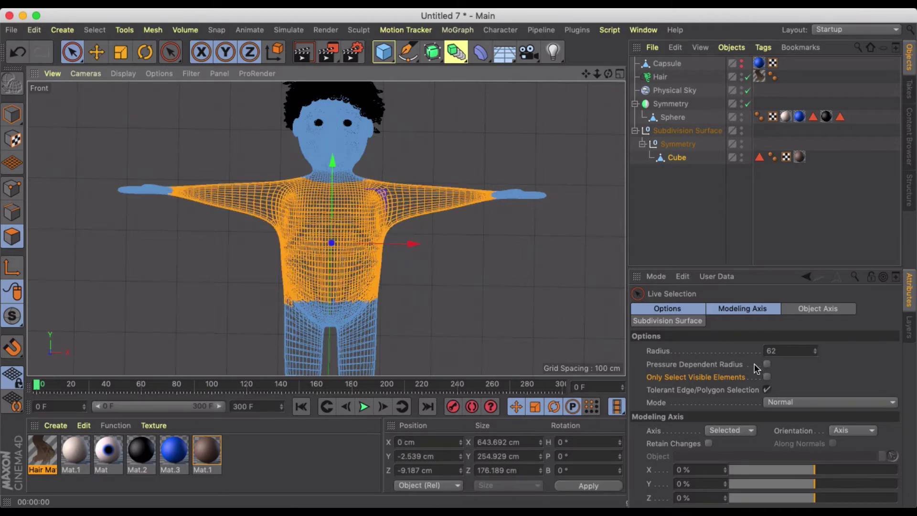
Reduce the selection radius to 44 and extend the shirt selection's hem slightly along the hips, undoing the stroke that reaches too low.
click(815, 354)
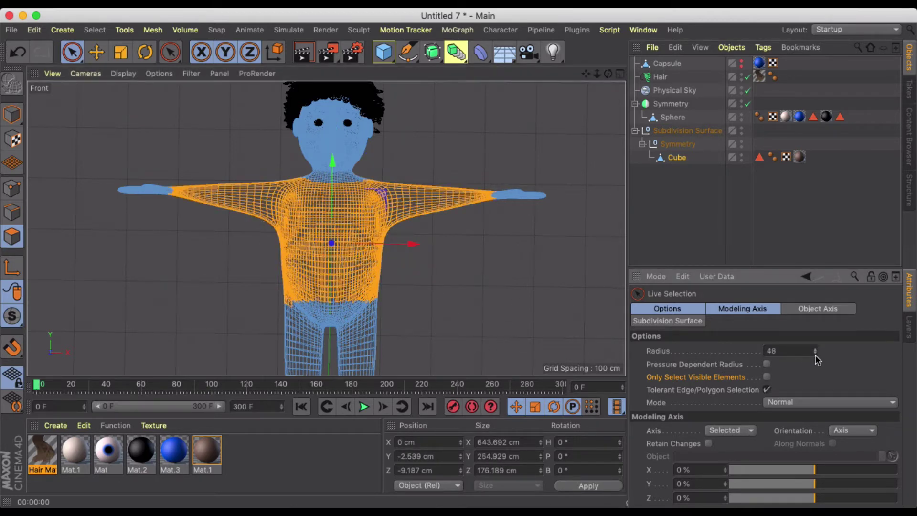
drag(815, 356, 815, 357)
scroll(348, 310, up, 5)
alt+middle_drag(287, 284, 306, 264)
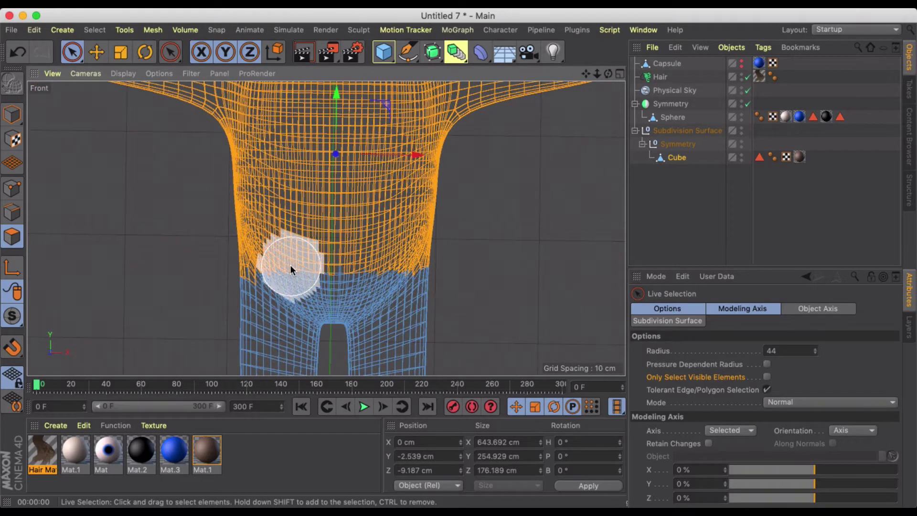
mouse_move(250, 246)
shift+mouse_down()
mouse_move(316, 277)
mouse_move(417, 276)
mouse_move(248, 280)
shift+mouse_up()
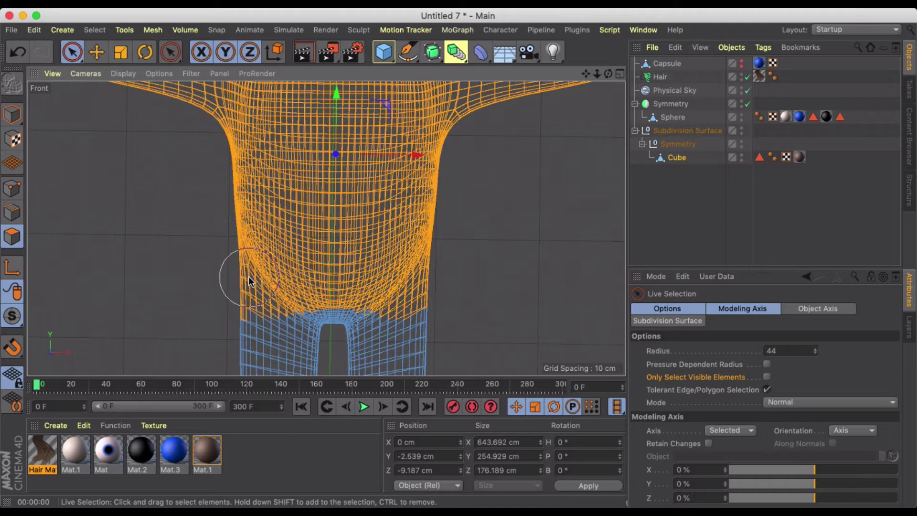
key(super+z)
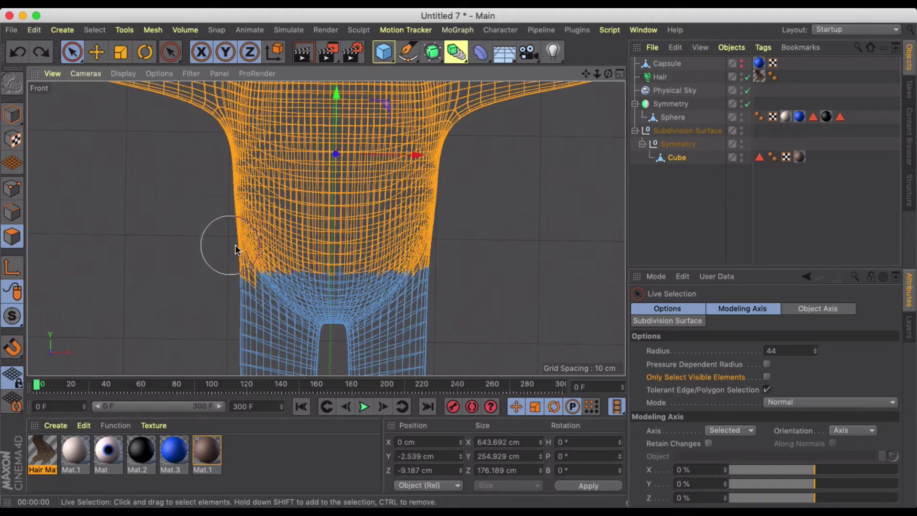
mouse_move(236, 249)
shift+mouse_down()
mouse_move(435, 258)
mouse_move(266, 245)
mouse_move(243, 254)
mouse_move(286, 275)
mouse_move(419, 246)
shift+mouse_up()
scroll(419, 246, down, 5)
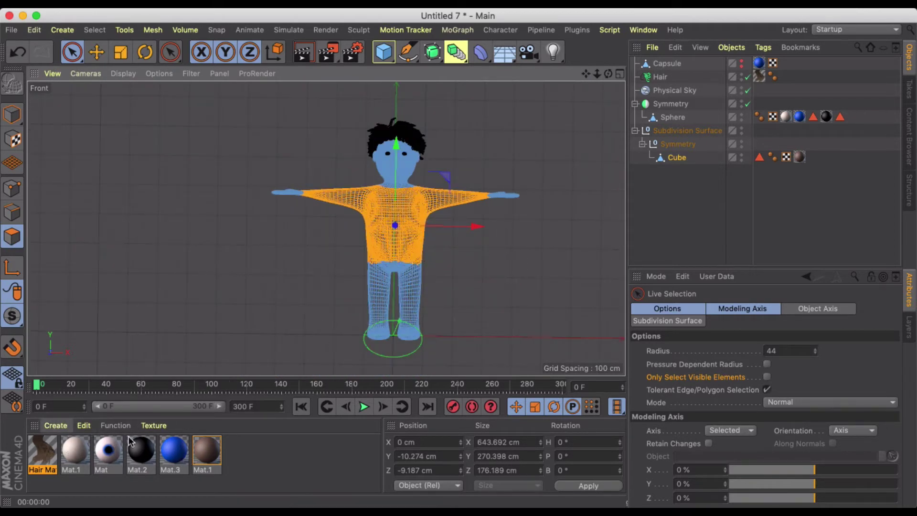
Apply the blue Mat.3 material to the selected shirt polygons and return to Model mode in the Perspective view.
drag(167, 450, 330, 258)
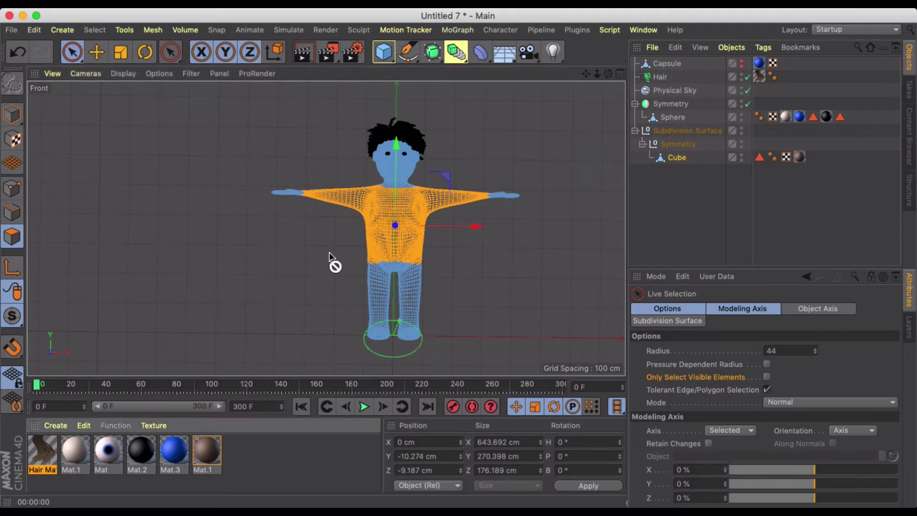
drag(382, 199, 380, 203)
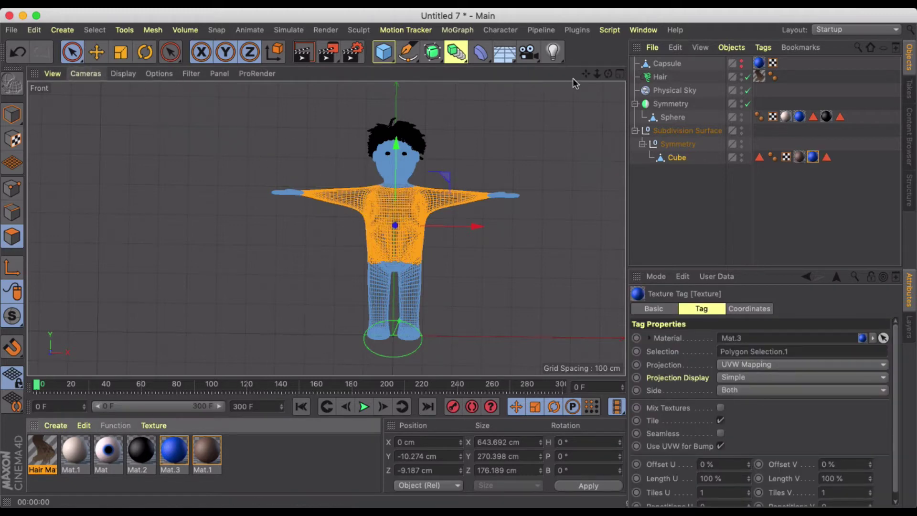
middle_click(526, 116)
middle_click(322, 81)
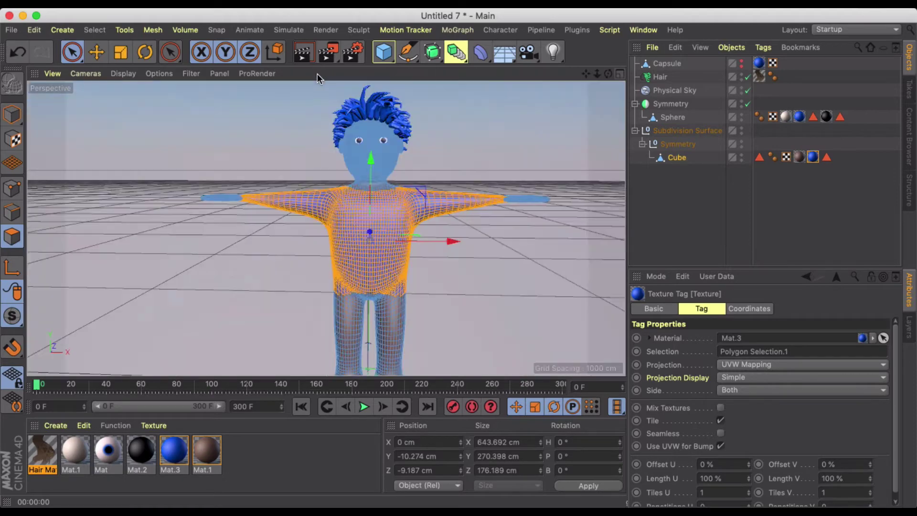
click(12, 115)
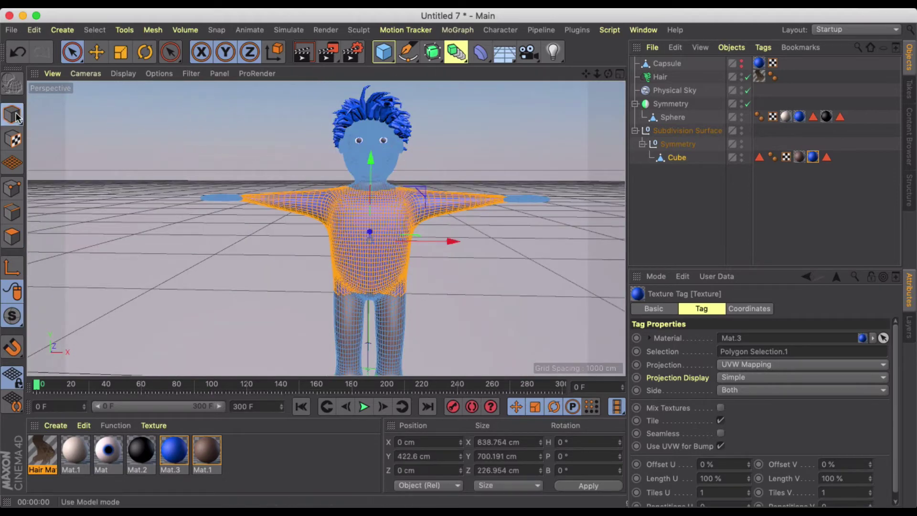
Examine the blue shirt's coverage on the arms and torso and the shape of its hem.
mouse_move(531, 259)
alt+mouse_down()
mouse_move(428, 259)
mouse_move(544, 258)
alt+mouse_up()
scroll(545, 258, down, 3)
alt+middle_drag(549, 261, 485, 238)
scroll(485, 239, up, 4)
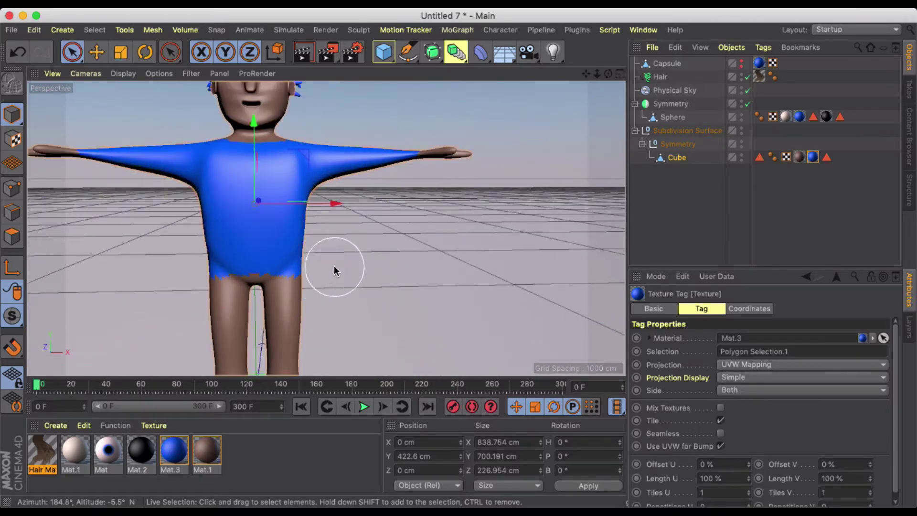
scroll(333, 266, down, 2)
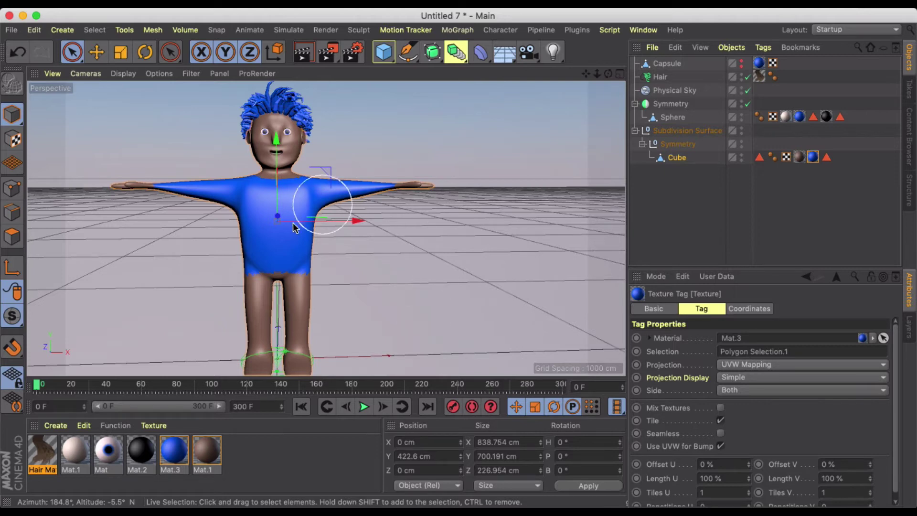
scroll(277, 286, up, 2)
scroll(275, 284, up, 1)
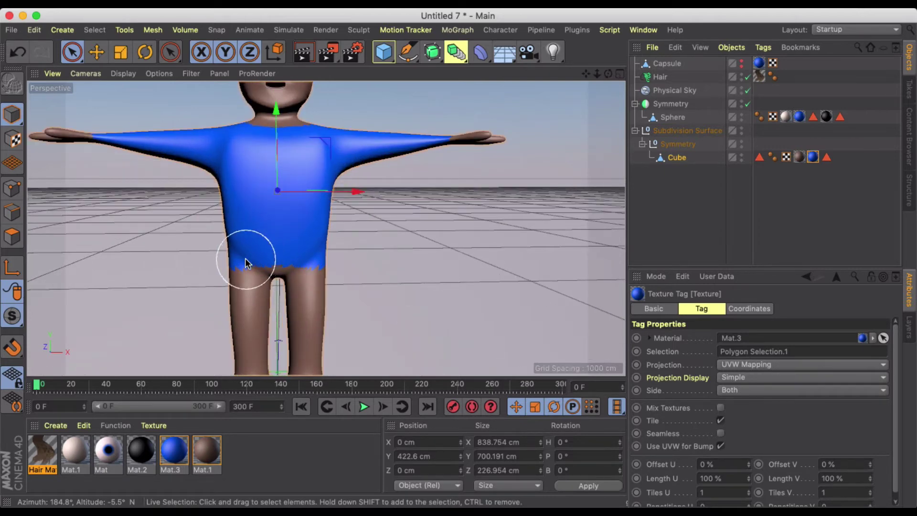
Maximize the Front view and switch its display from wireframe to smooth shading with the materials visible.
middle_click(512, 177)
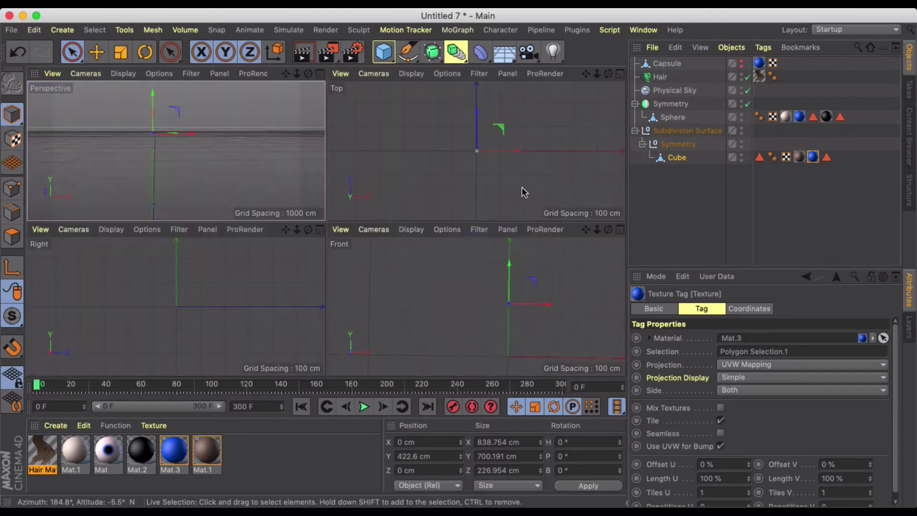
click(619, 230)
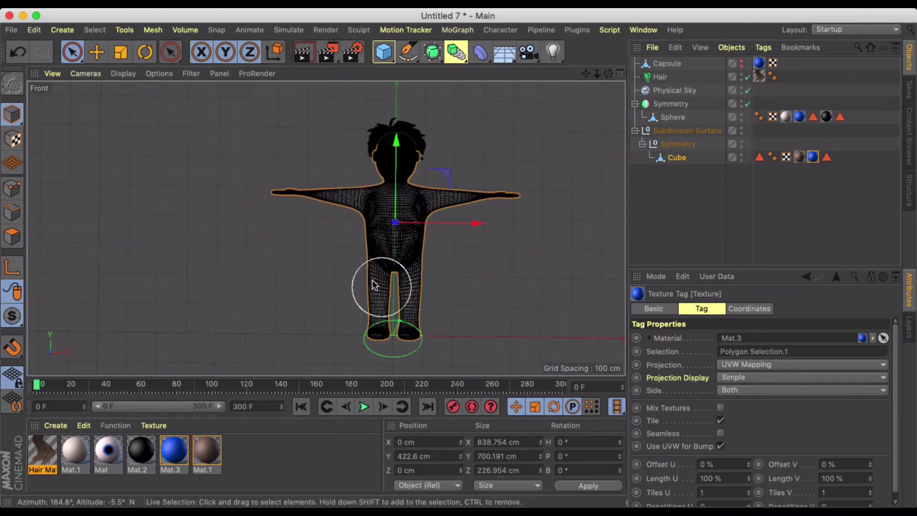
scroll(396, 270, up, 3)
scroll(523, 290, up, 2)
alt+middle_drag(524, 290, 427, 329)
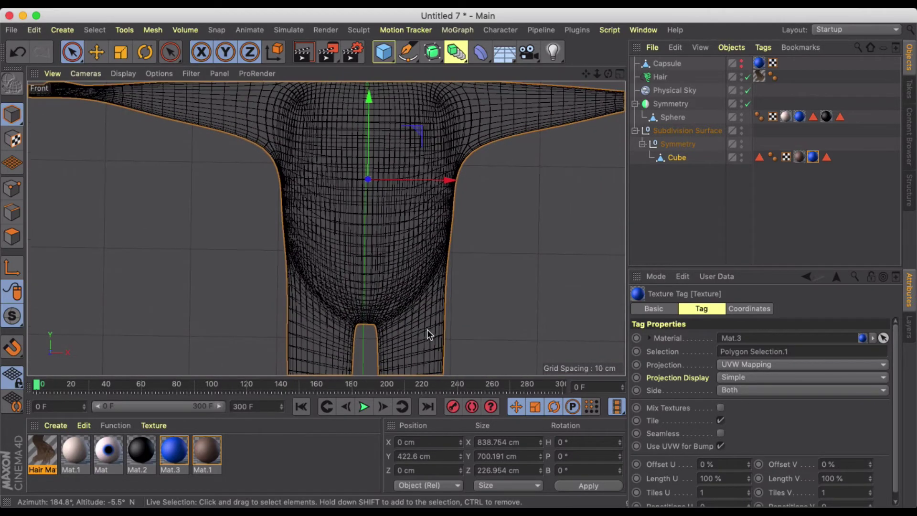
click(123, 74)
click(130, 92)
scroll(344, 184, down, 3)
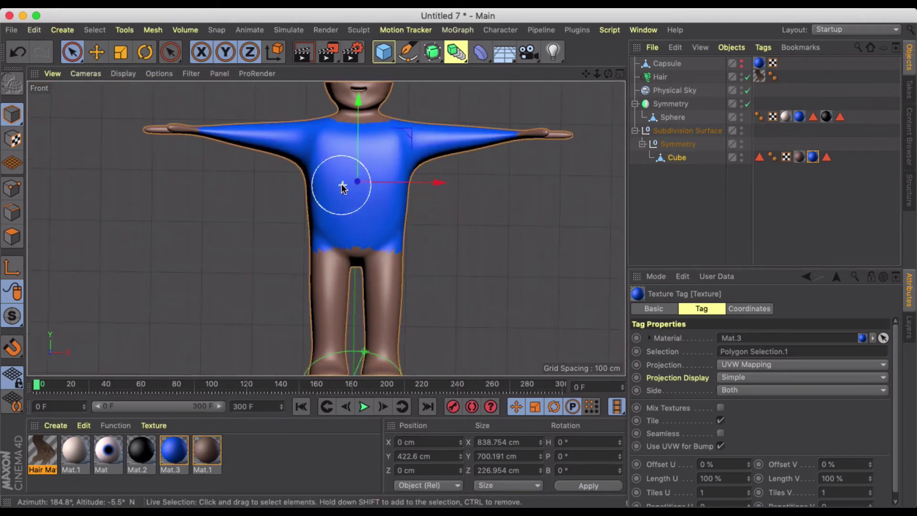
Select the trouser polygons on both legs of the Cube body, from the shirt hem down to above the ankles.
click(12, 237)
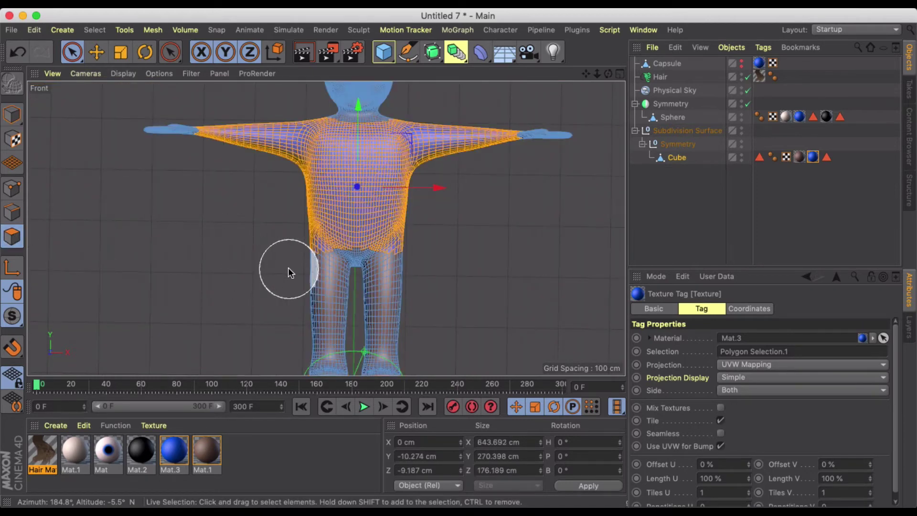
mouse_move(318, 270)
mouse_down()
mouse_move(415, 288)
mouse_move(308, 297)
mouse_up()
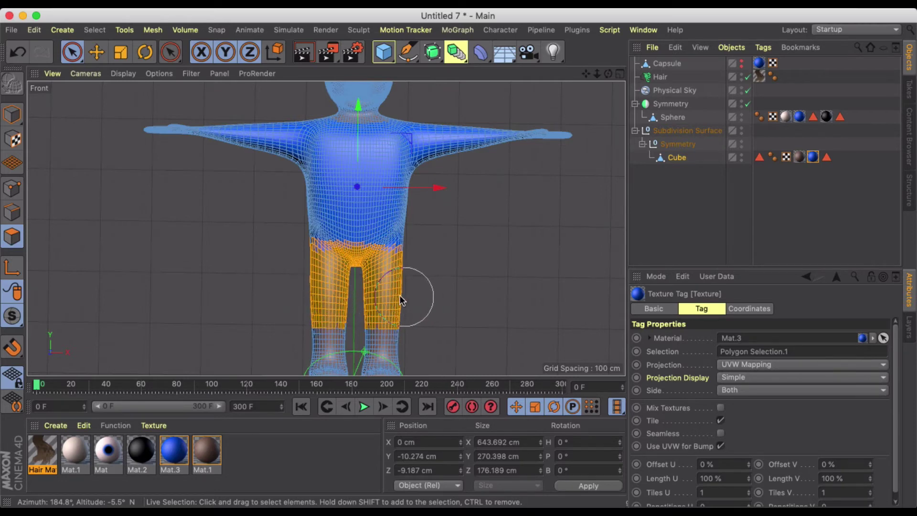
drag(330, 291, 282, 292)
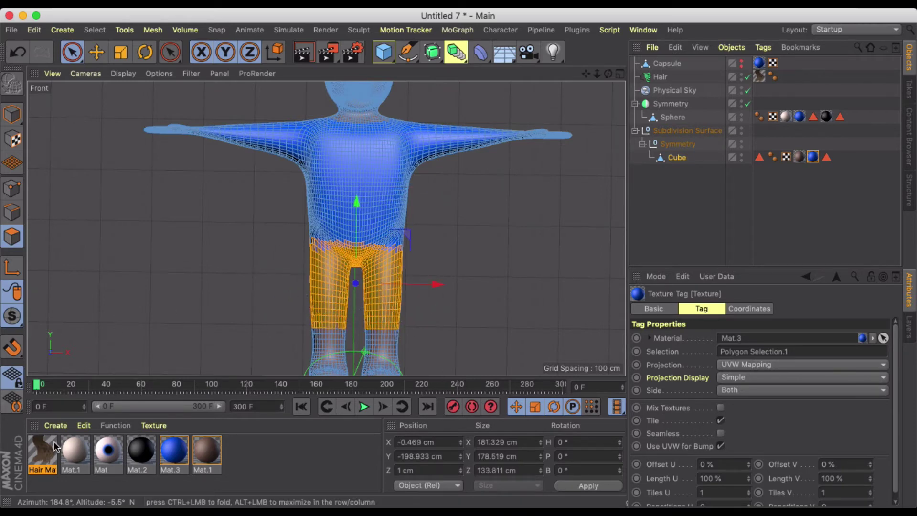
Duplicate the blue Mat.3 material, set the copy's color value V to 0 %, and apply it to the selected leg polygons.
ctrl+drag(171, 452, 240, 453)
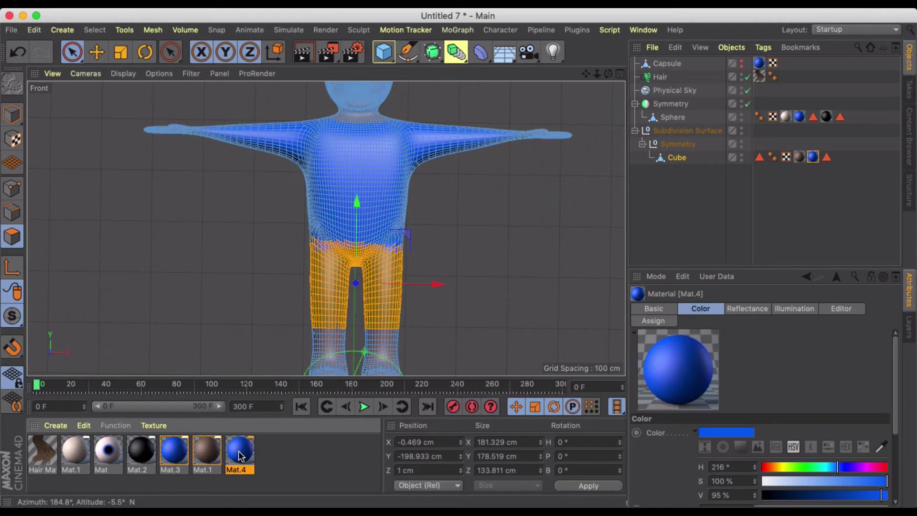
double_click(239, 452)
drag(484, 177, 444, 177)
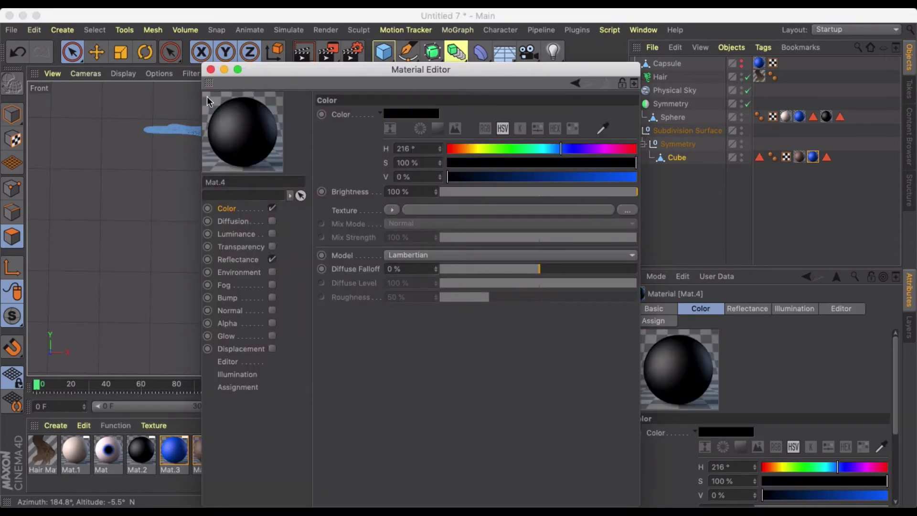
click(211, 71)
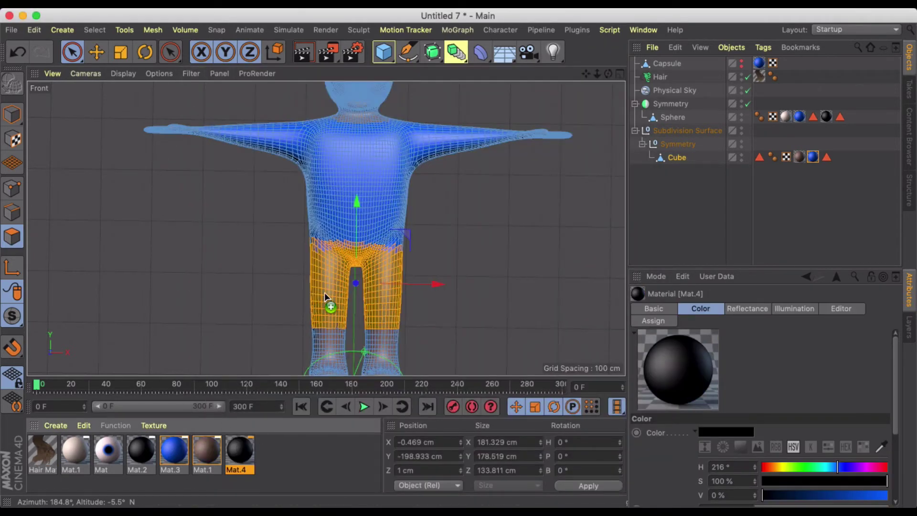
drag(324, 296, 329, 300)
Select the hip and upper-leg polygons up to the shirt hem, apply the black Mat.4 material to them, and return to Model mode.
click(423, 274)
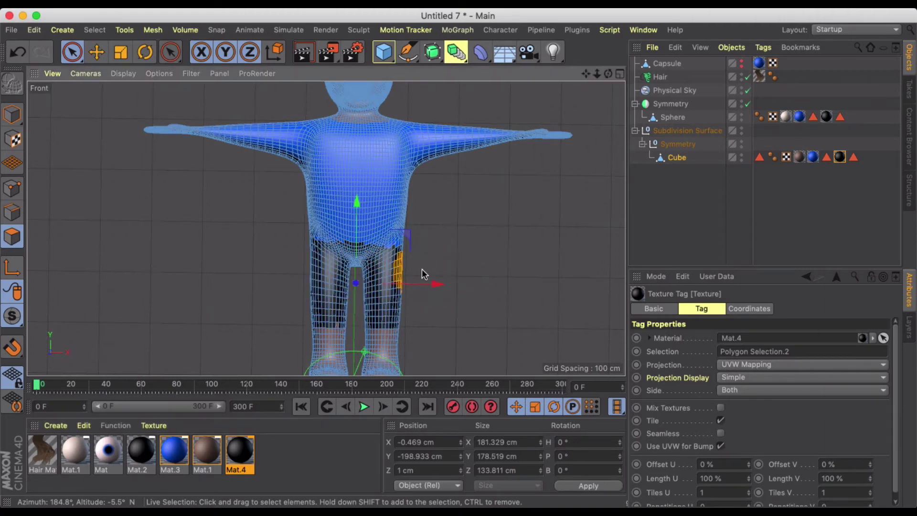
drag(423, 274, 328, 272)
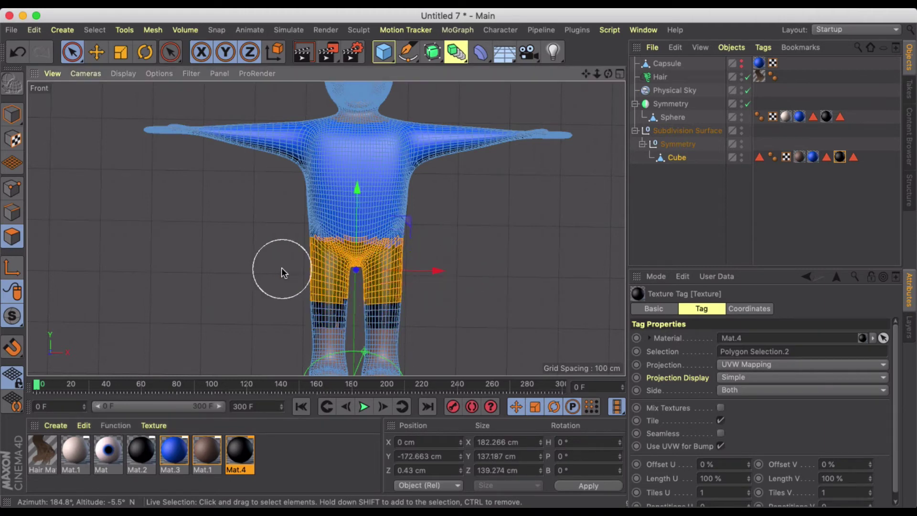
drag(240, 451, 339, 249)
scroll(338, 245, down, 3)
scroll(411, 255, up, 2)
scroll(411, 255, up, 1)
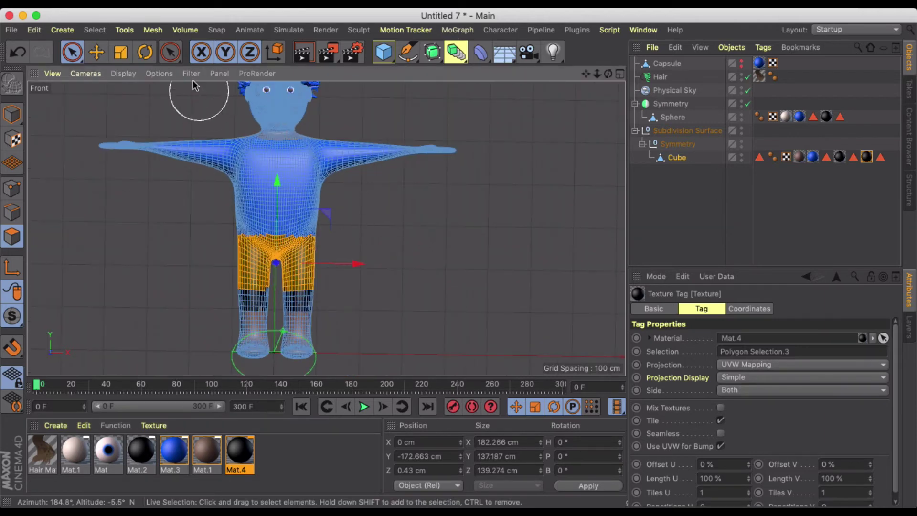
click(11, 113)
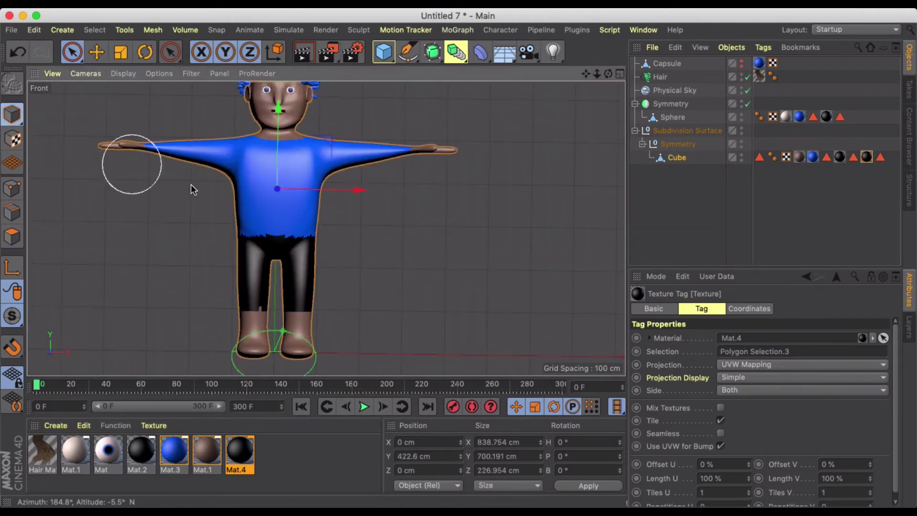
Select the single uncovered polygon at the trouser cuff with the Move tool and apply the black Mat.4 material to it.
scroll(432, 251, down, 3)
scroll(444, 282, up, 5)
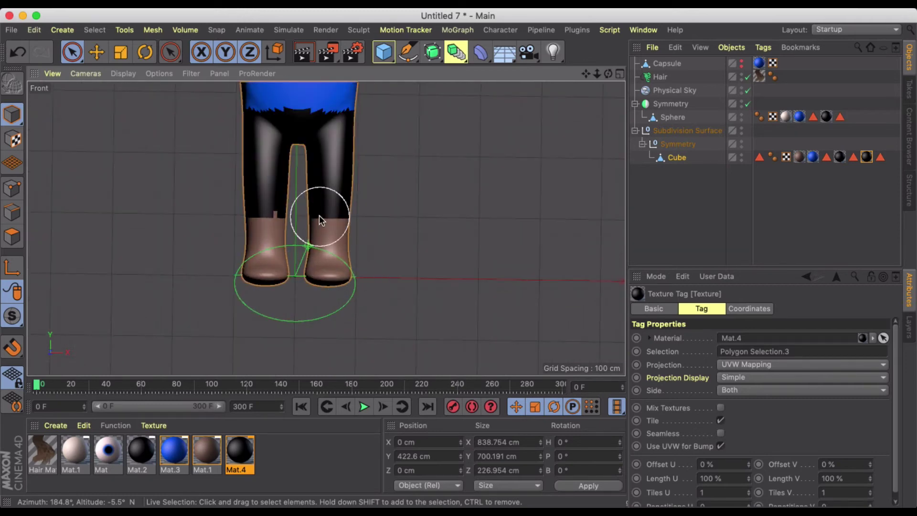
click(12, 236)
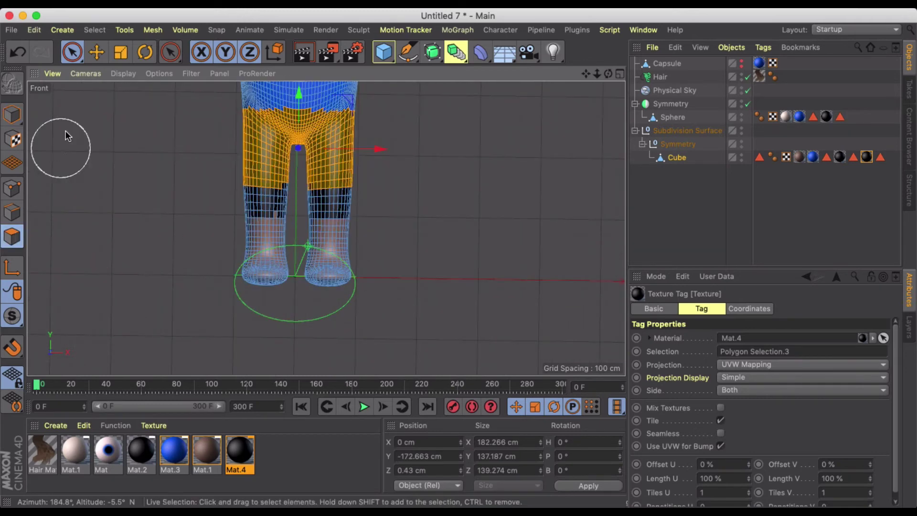
click(97, 52)
scroll(279, 208, up, 2)
click(279, 228)
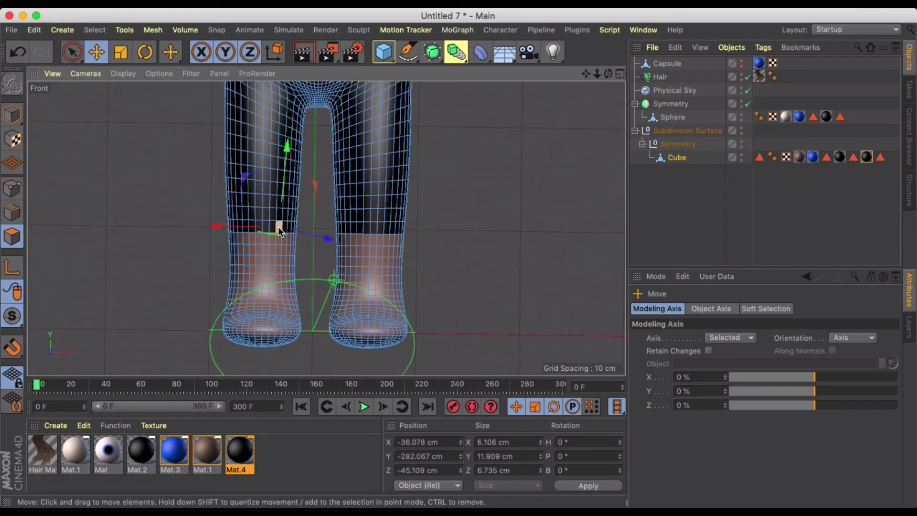
click(236, 450)
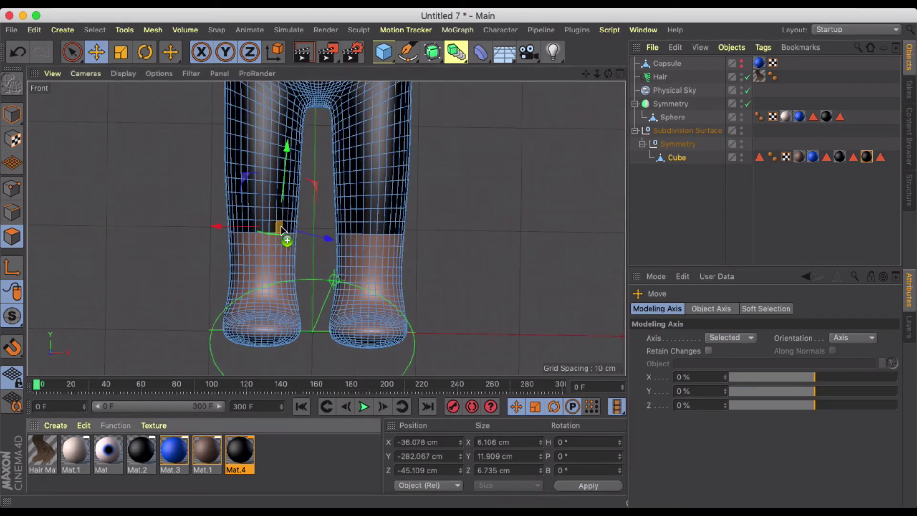
drag(276, 226, 276, 226)
Maximize the Perspective view and return to Model mode with the whole character in view.
alt+drag(488, 205, 468, 193)
click(619, 74)
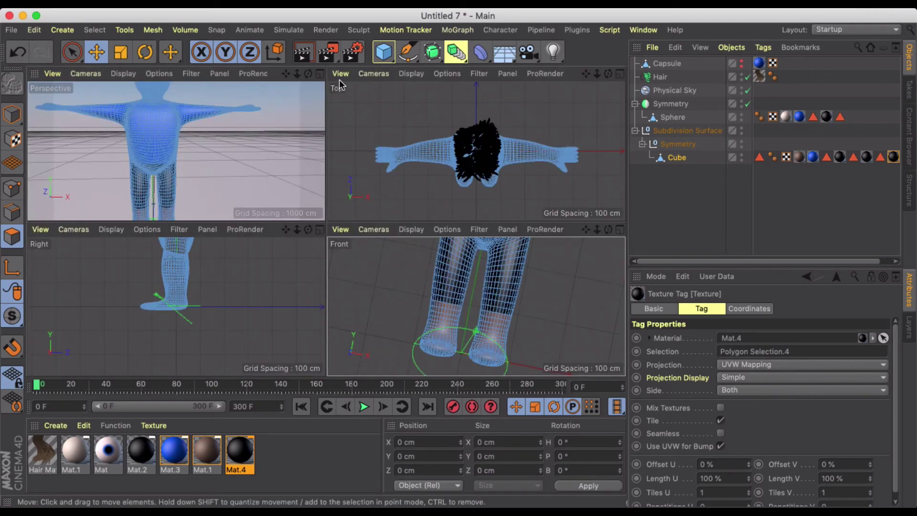
click(314, 73)
alt+drag(34, 133, 422, 221)
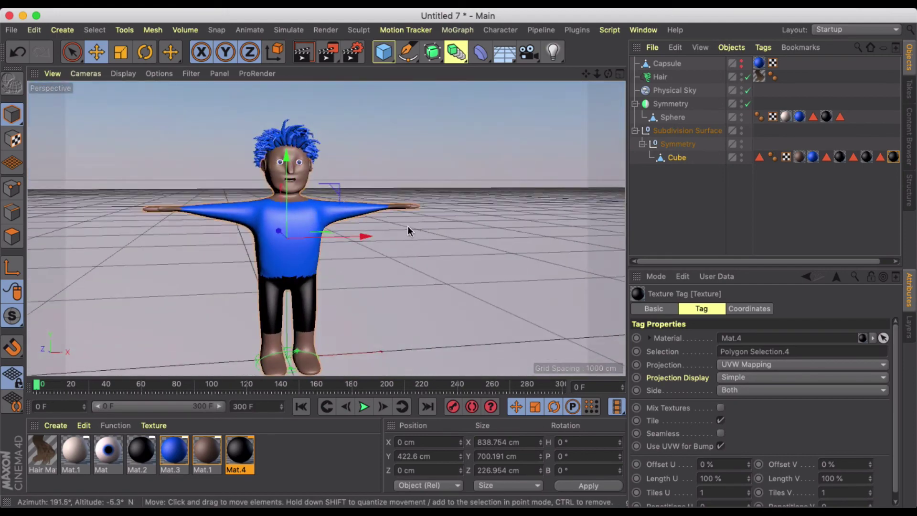
Examine the clothed character from several distances and angles, checking the trouser cuffs, feet and shirt hem.
alt+middle_drag(381, 251, 436, 220)
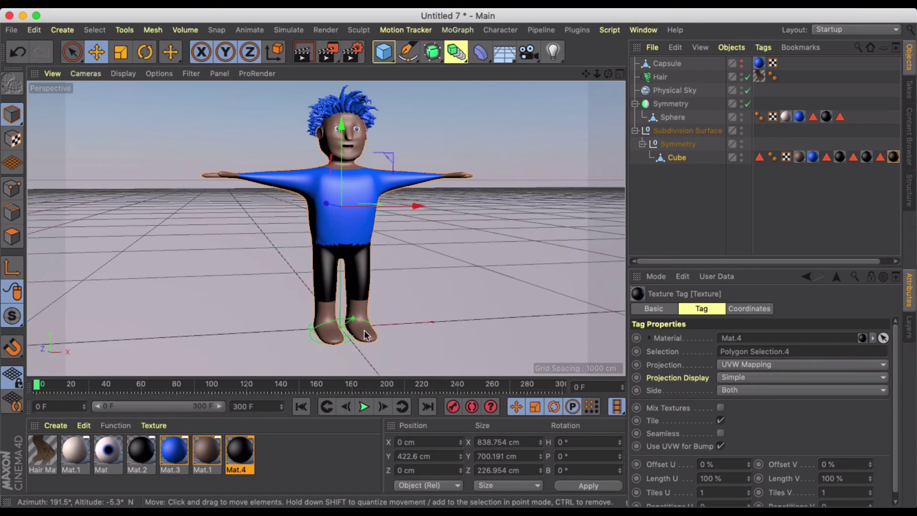
scroll(353, 329, up, 5)
scroll(353, 325, down, 4)
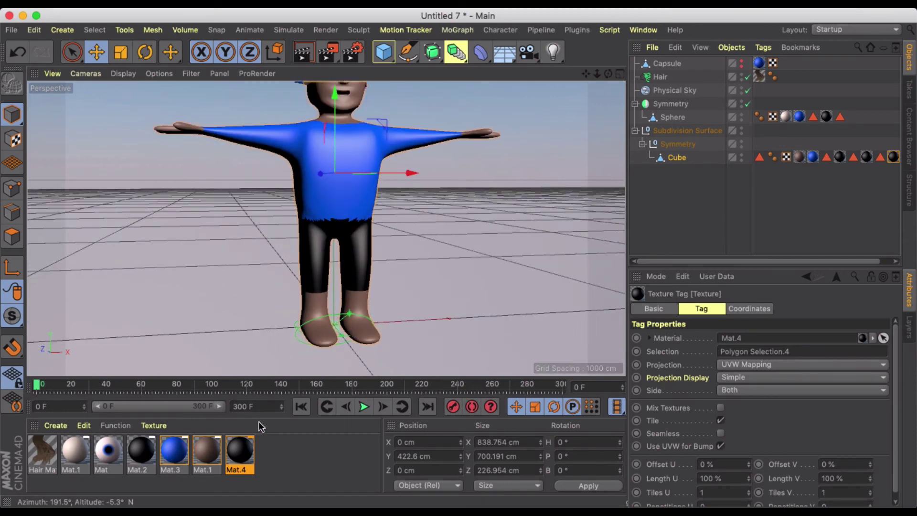
scroll(329, 334, up, 3)
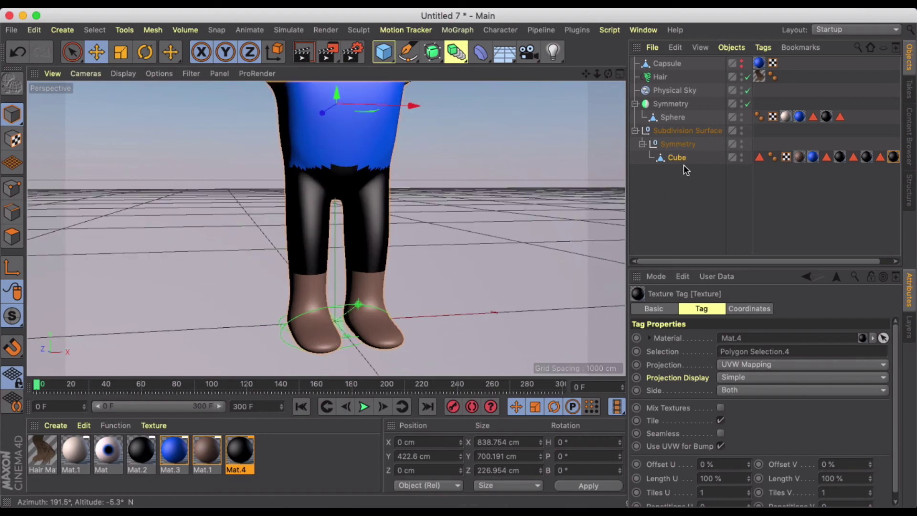
scroll(231, 201, down, 3)
alt+middle_drag(336, 172, 371, 232)
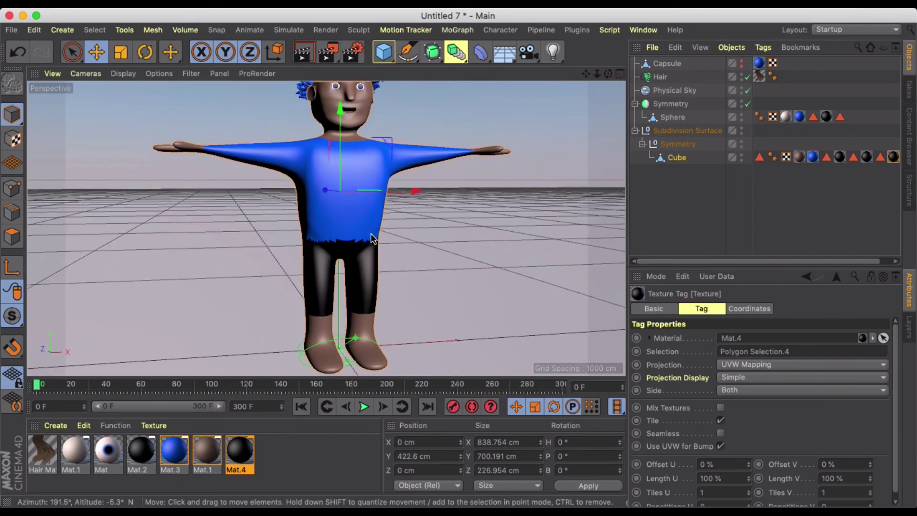
alt+drag(384, 224, 308, 224)
alt+middle_drag(326, 190, 315, 240)
scroll(315, 245, down, 3)
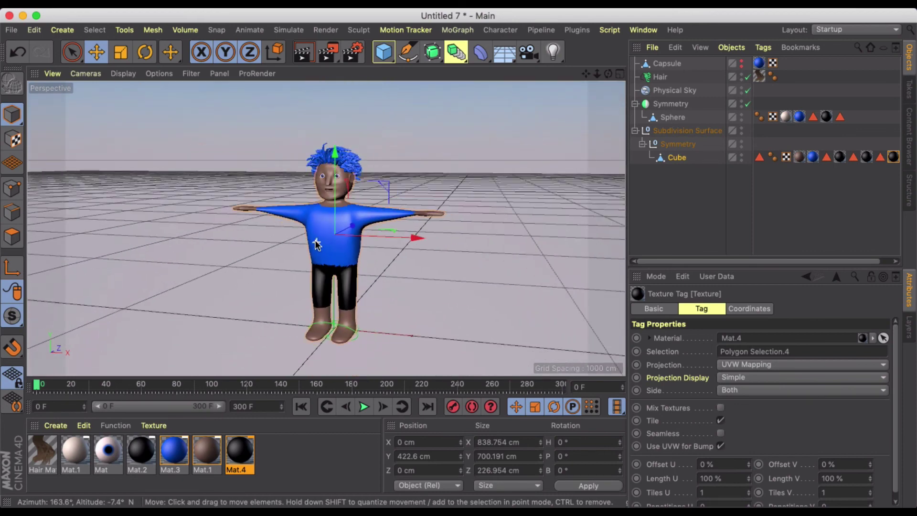